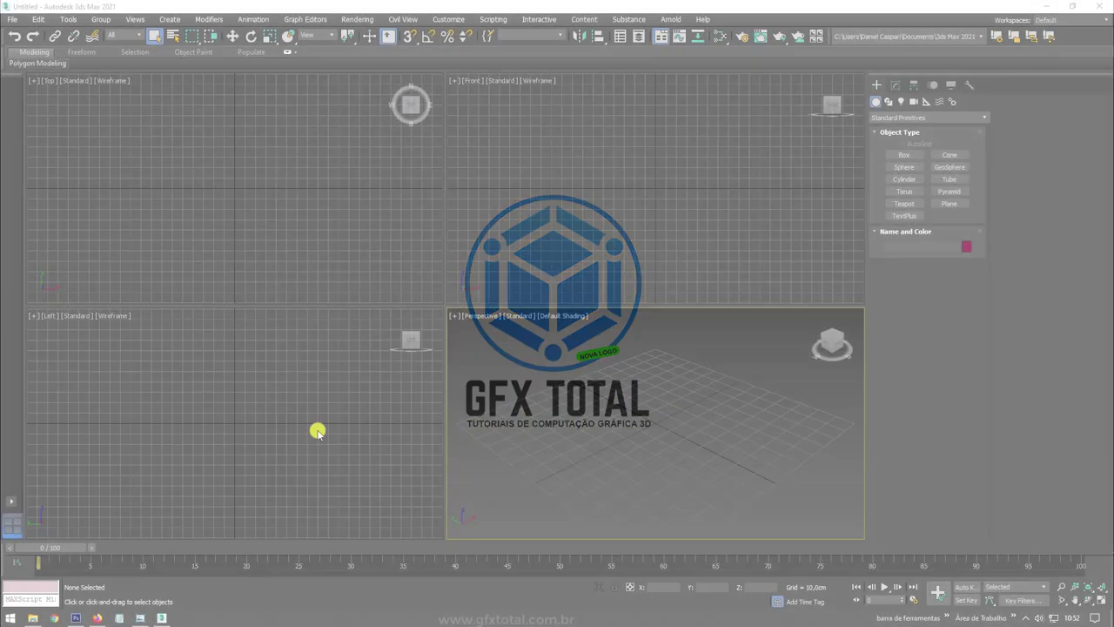
Show the amphora reference photo in Windows Photo Viewer from the taskbar
click(156, 617)
Close the photo and browser, then browse the Referências folder of amphora images
click(1069, 8)
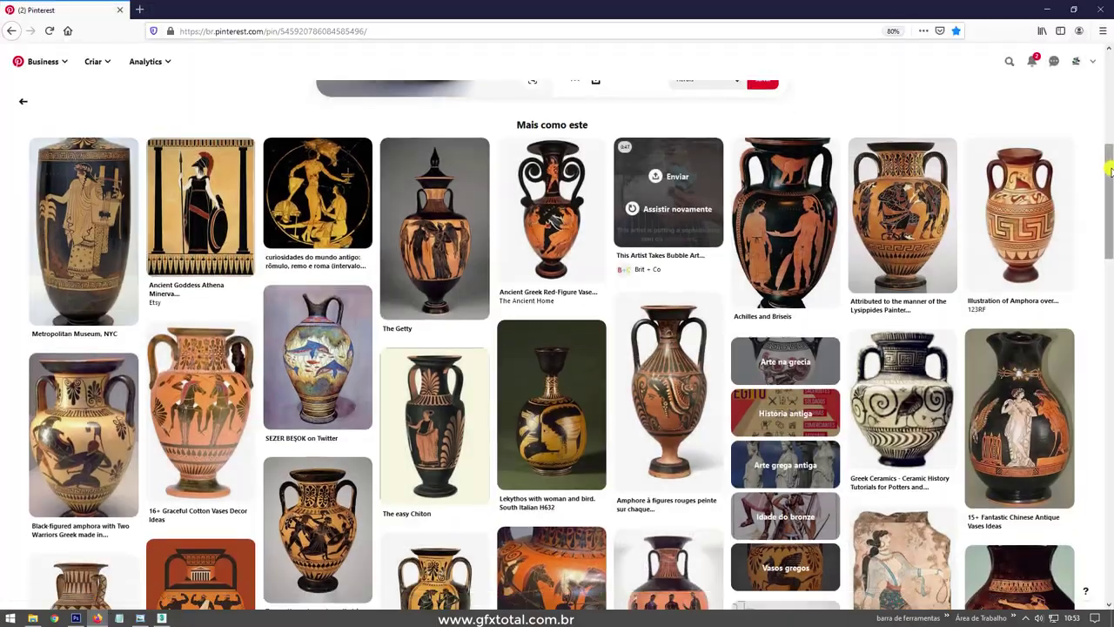
mouse_move(1109, 171)
mouse_down()
mouse_move(1109, 194)
mouse_move(1109, 87)
mouse_up()
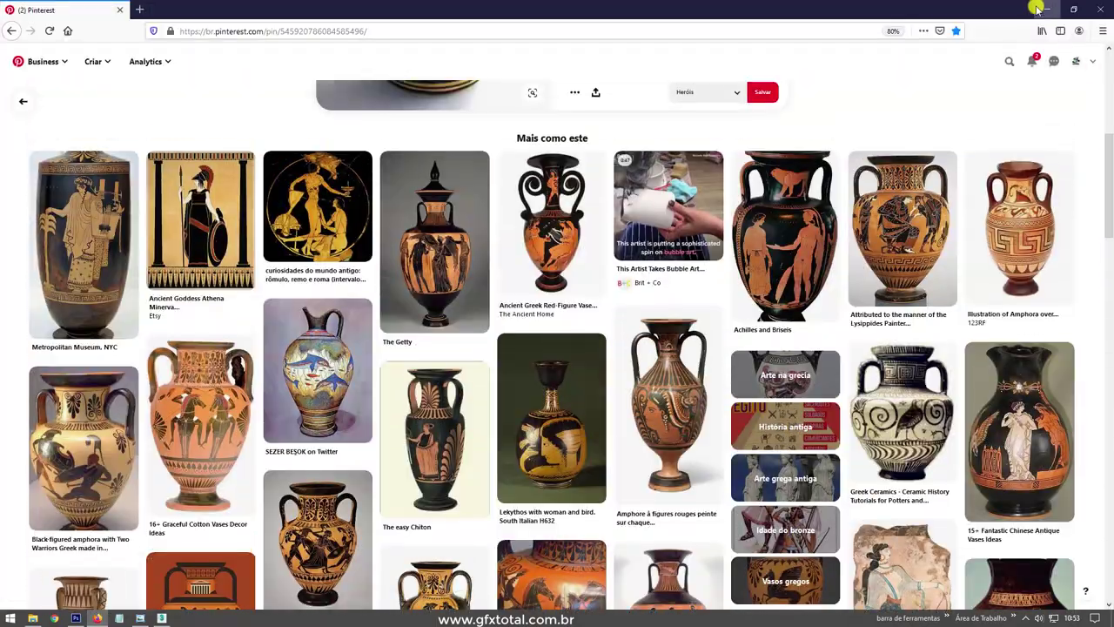
click(1047, 9)
click(32, 617)
drag(195, 101, 358, 93)
drag(531, 431, 700, 436)
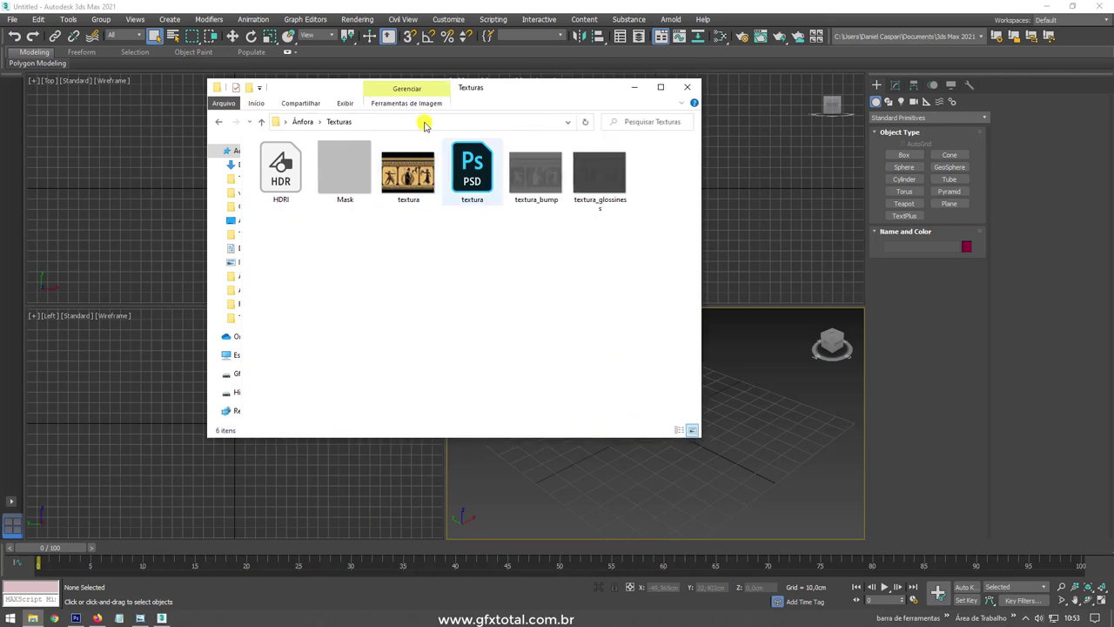
click(319, 121)
click(352, 157)
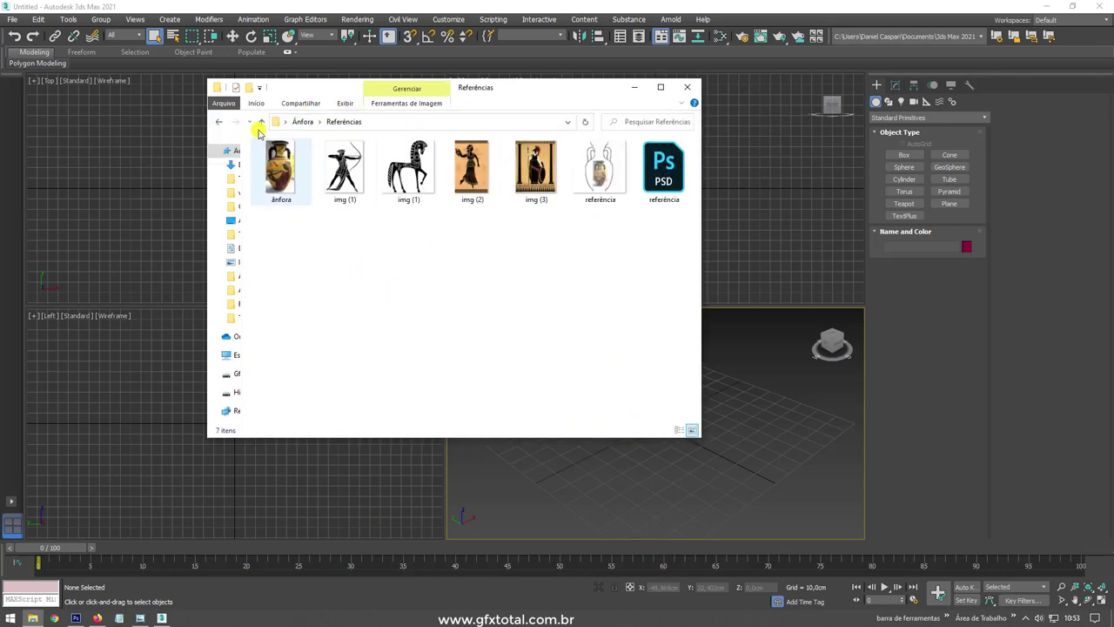
drag(348, 87, 104, 87)
Draw a square plane, Plane001, in the Front viewport
click(495, 211)
click(949, 202)
drag(656, 124, 706, 175)
Push Plane001 backward in depth and review its parameters
right_click(675, 440)
key(w)
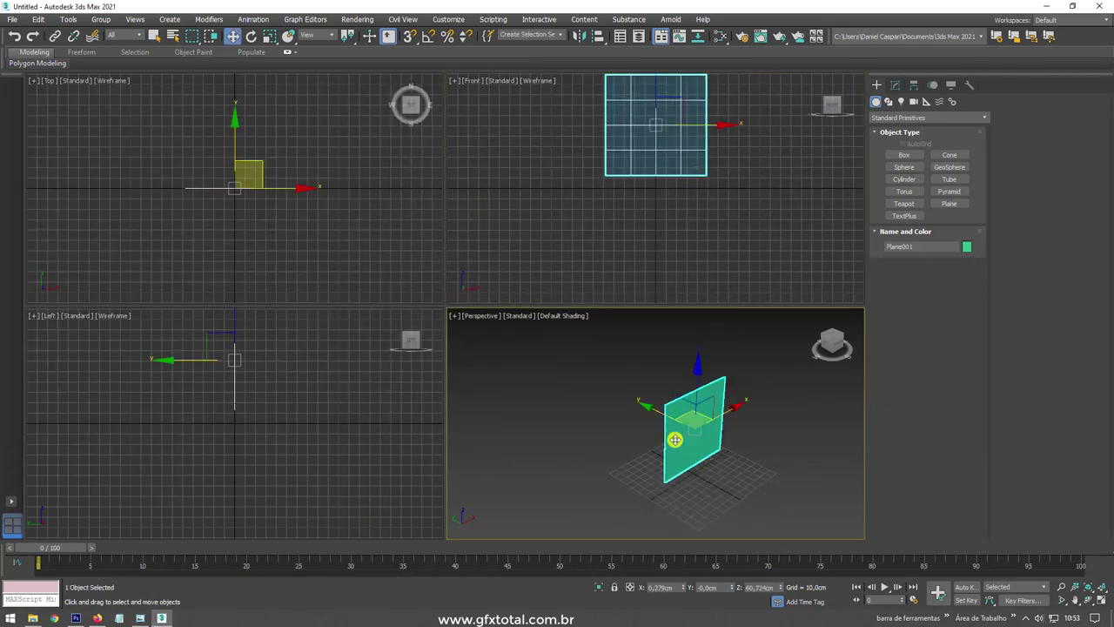
drag(674, 439, 627, 424)
click(895, 84)
click(927, 339)
click(927, 339)
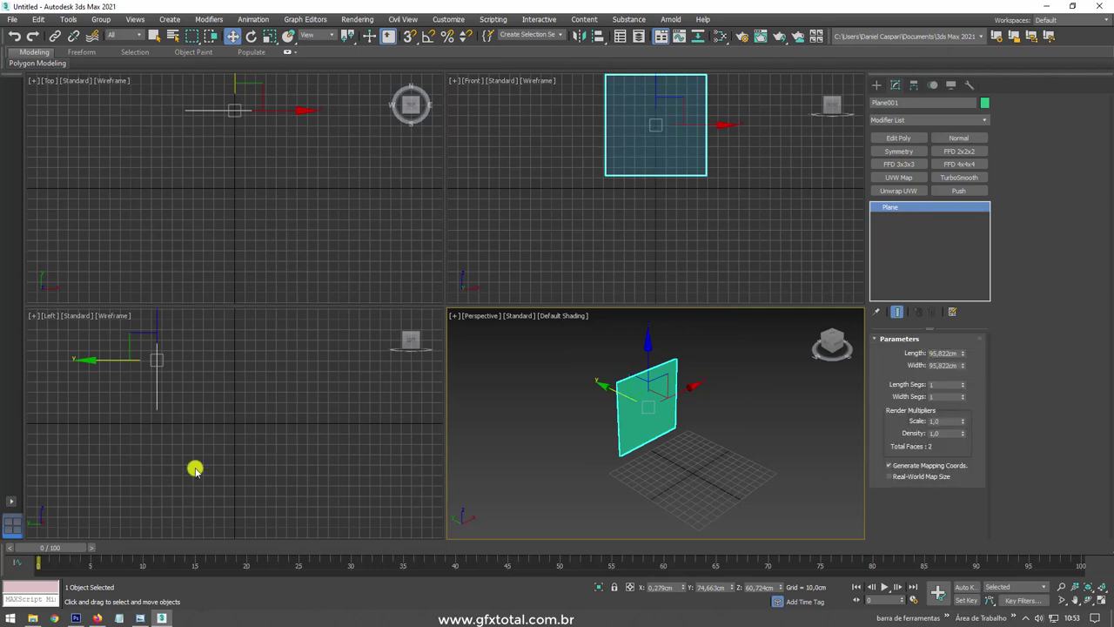
click(32, 618)
click(394, 94)
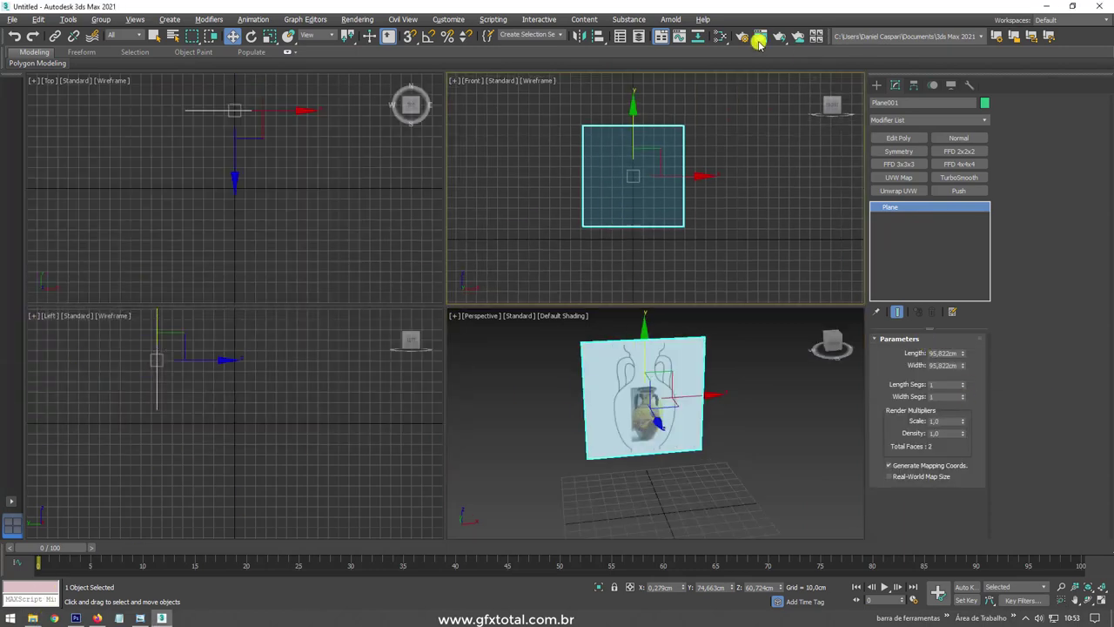
Give the plane a bitmap reference material with Transparency 1,0 and a dark transparency colour
click(721, 36)
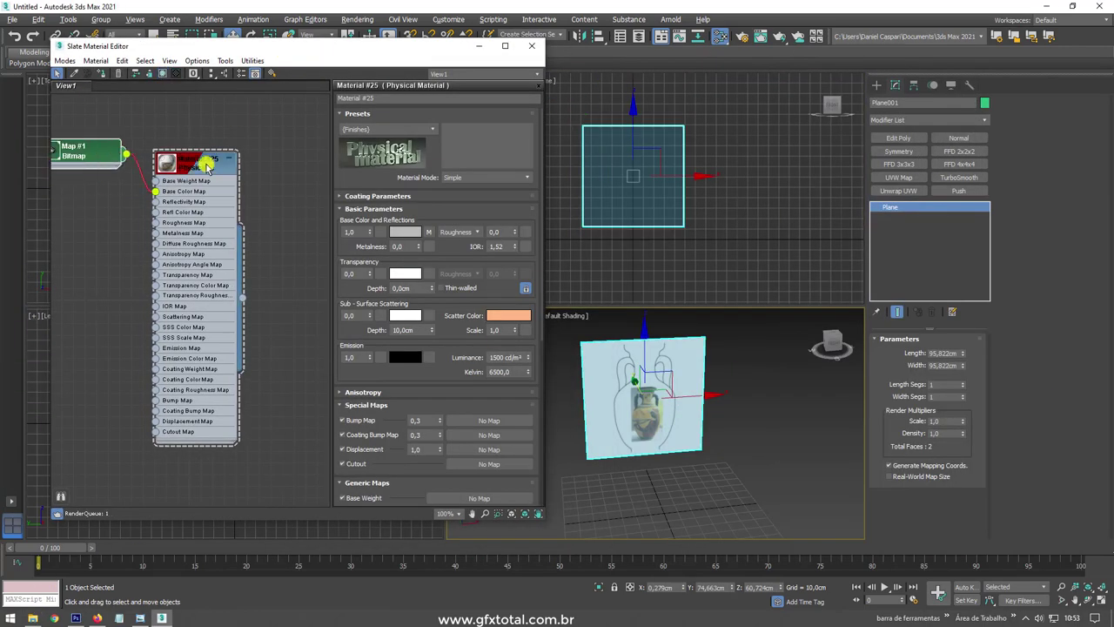
drag(182, 179, 277, 189)
drag(371, 277, 371, 261)
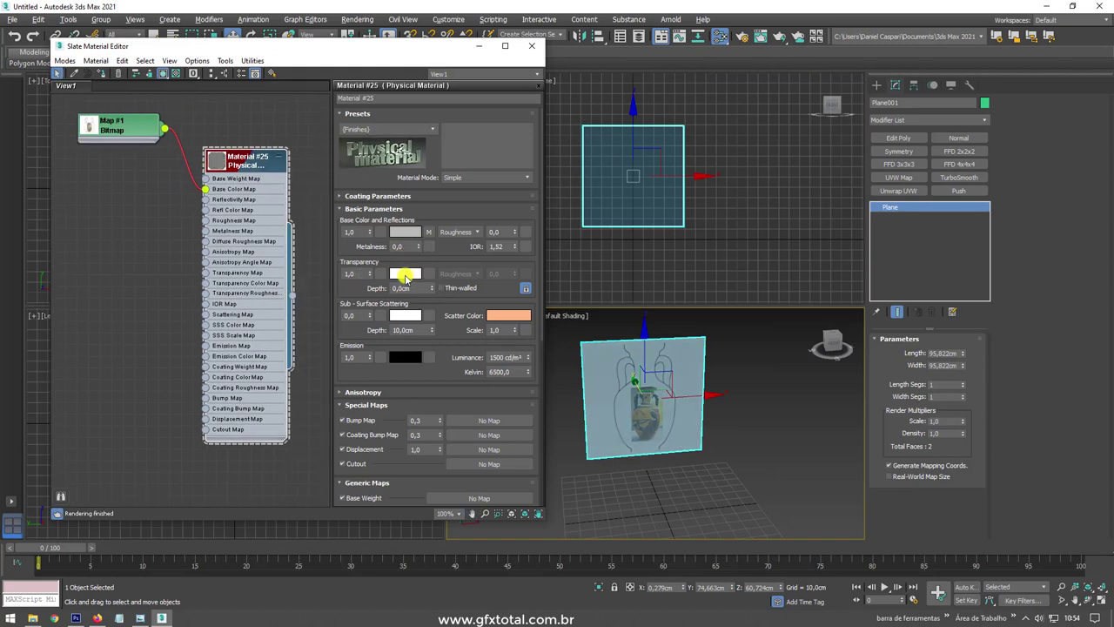
click(405, 274)
drag(446, 142, 381, 143)
click(433, 180)
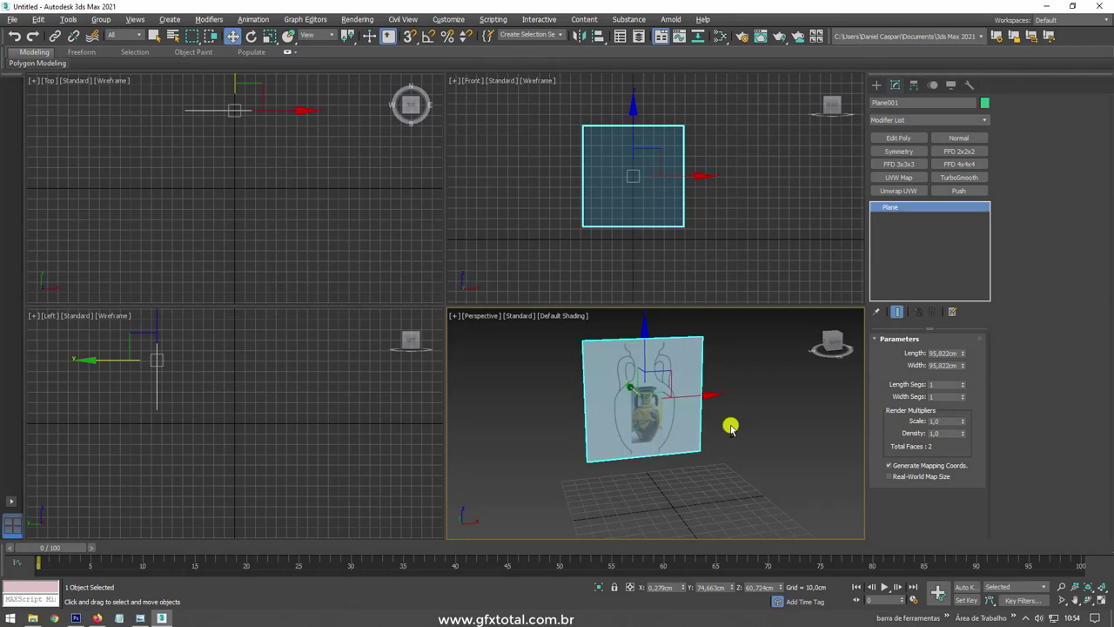
Frame the reference plane in the Front view and pick the Line shape tool
key(f)
key(z)
click(876, 84)
click(889, 101)
click(904, 164)
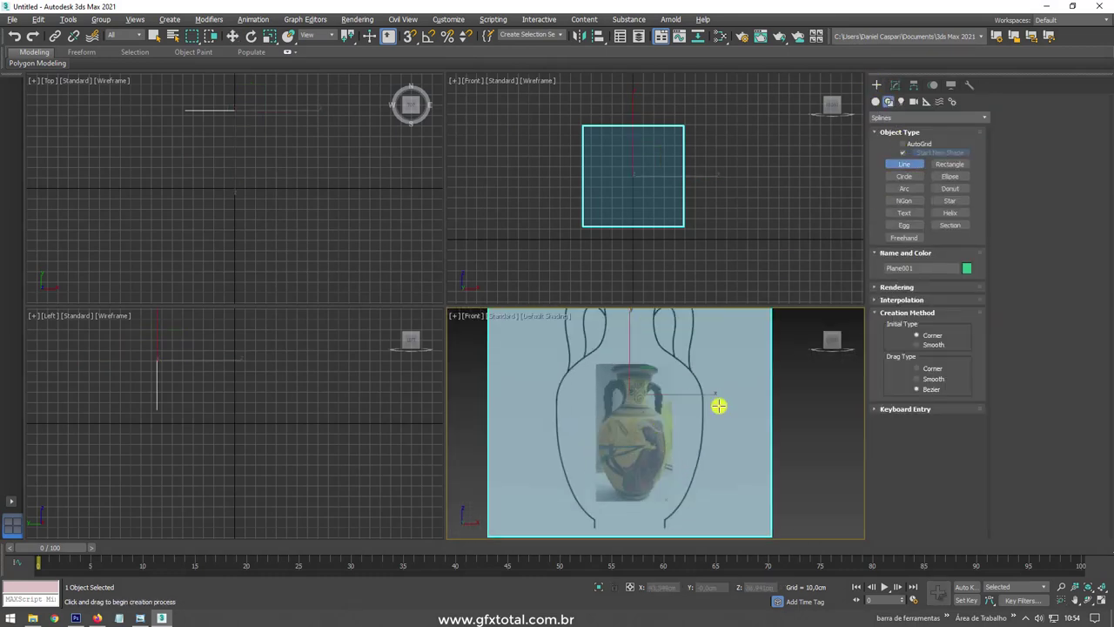
scroll(522, 436, up, 5)
scroll(527, 388, up, 3)
Start the profile line at the vase base and add a point along the body
click(599, 453)
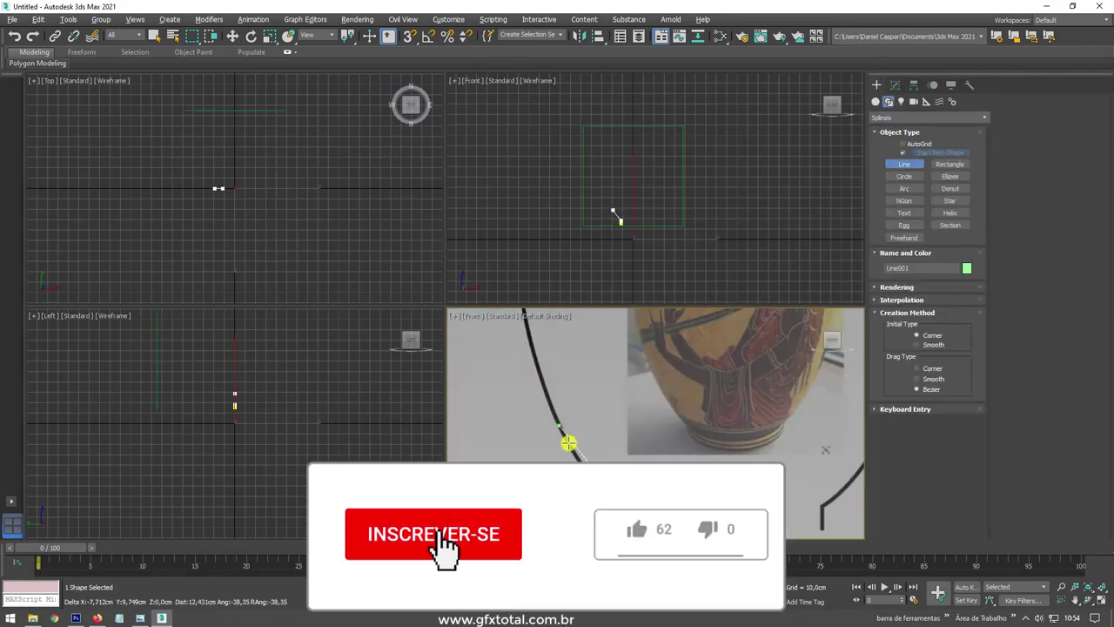
click(556, 420)
scroll(556, 420, down, 2)
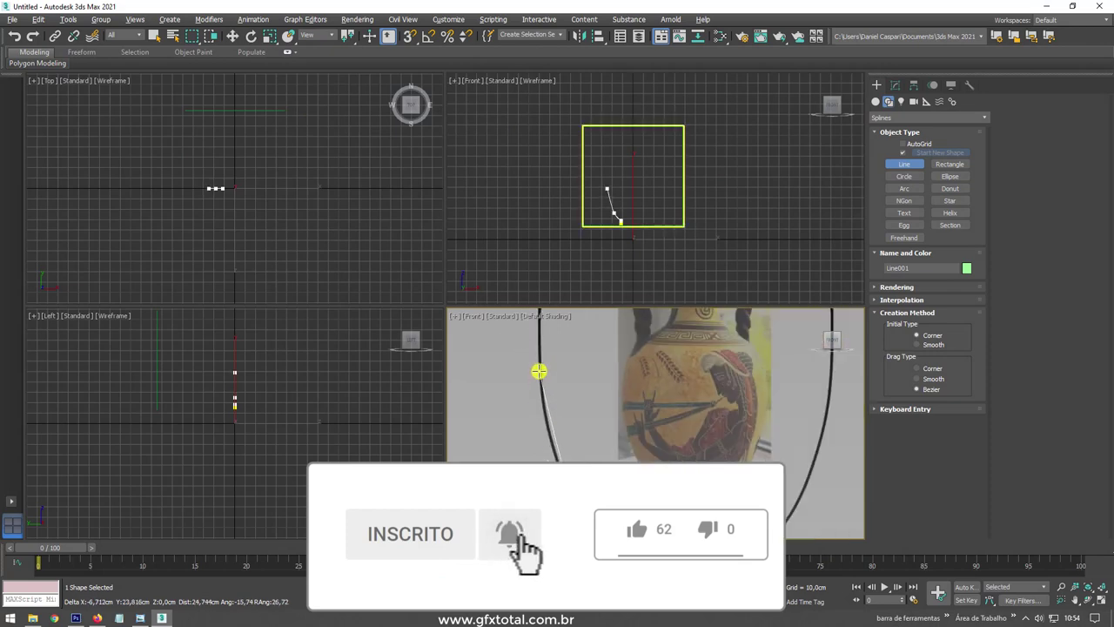
scroll(542, 374, down, 2)
scroll(539, 325, up, 2)
scroll(562, 374, up, 2)
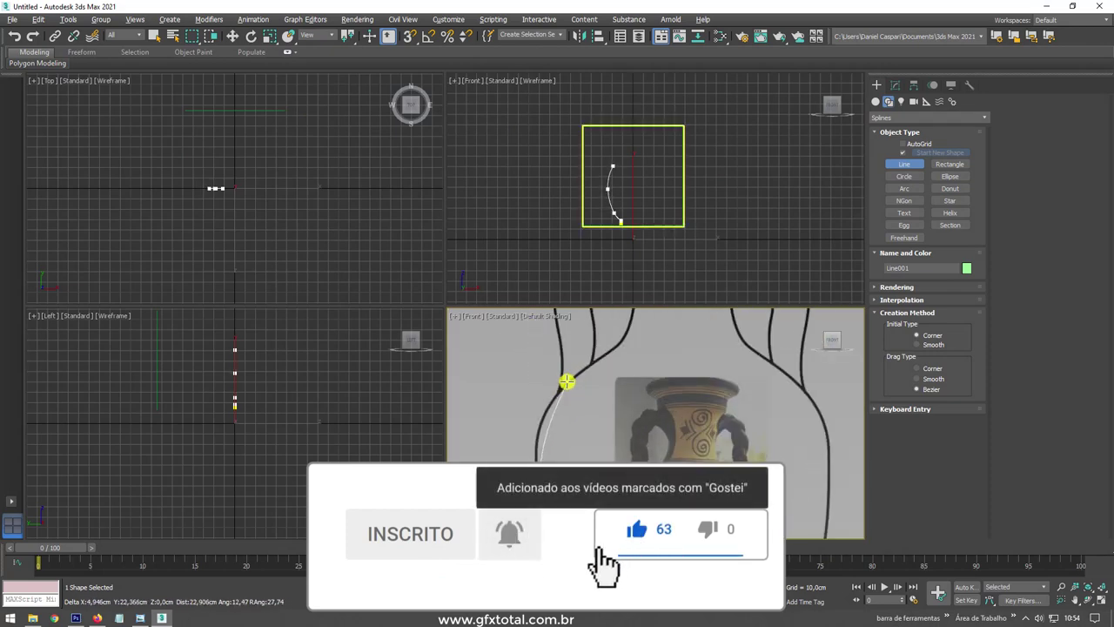
scroll(596, 357, down, 2)
scroll(619, 385, down, 2)
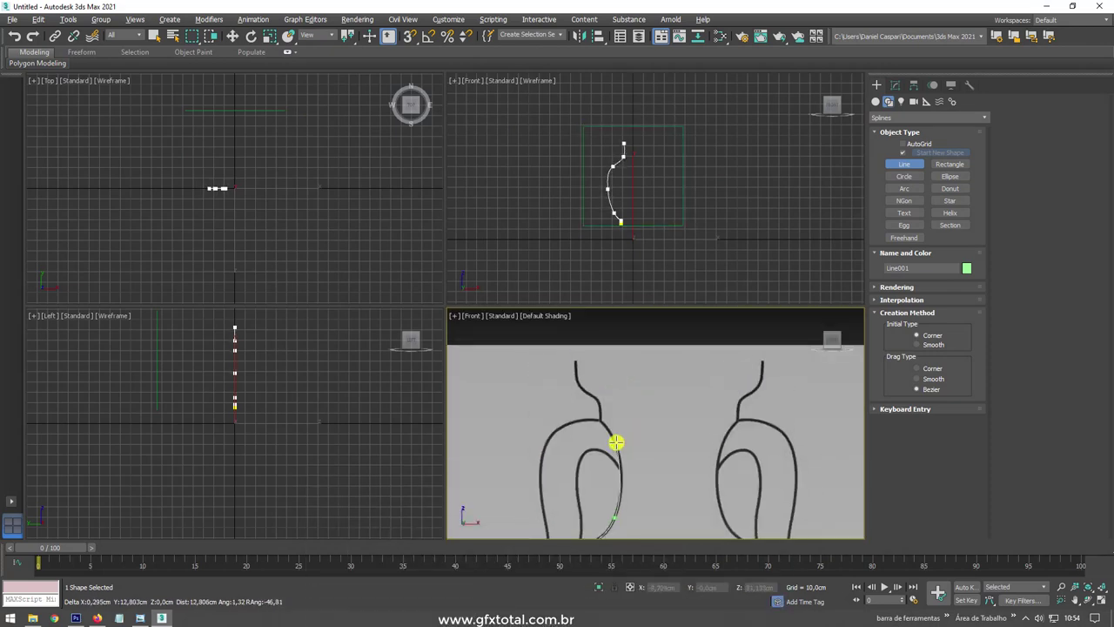
scroll(608, 428, up, 2)
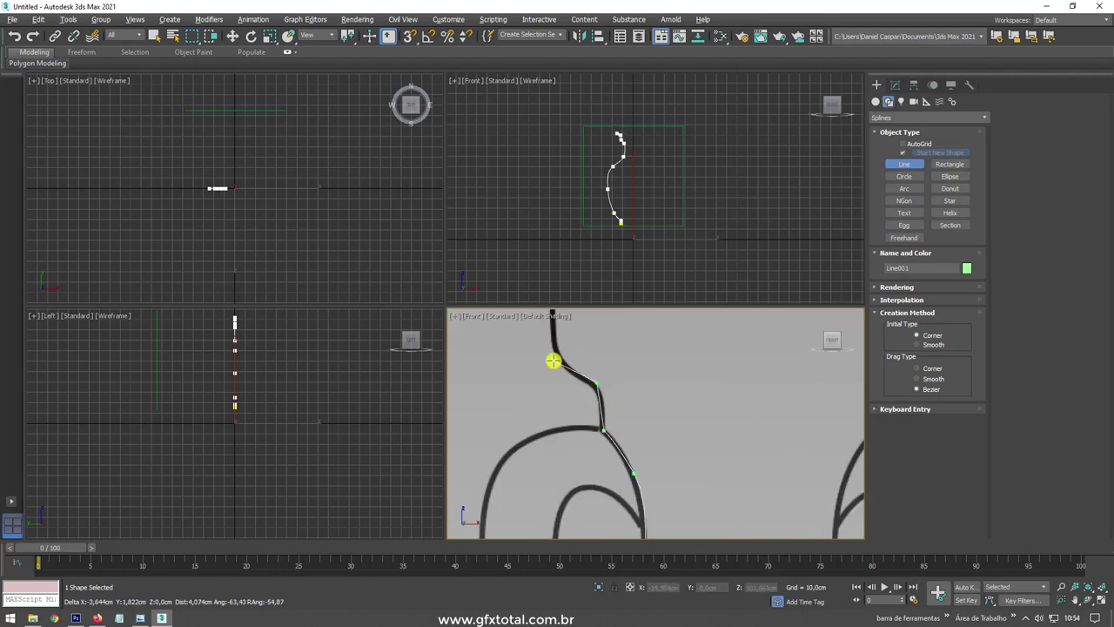
Add the neck point, finish the profile line, and return to Perspective view
middle_drag(554, 359, 549, 468)
click(550, 458)
right_click(543, 419)
scroll(604, 380, down, 3)
key(p)
alt+middle_drag(604, 381, 693, 450)
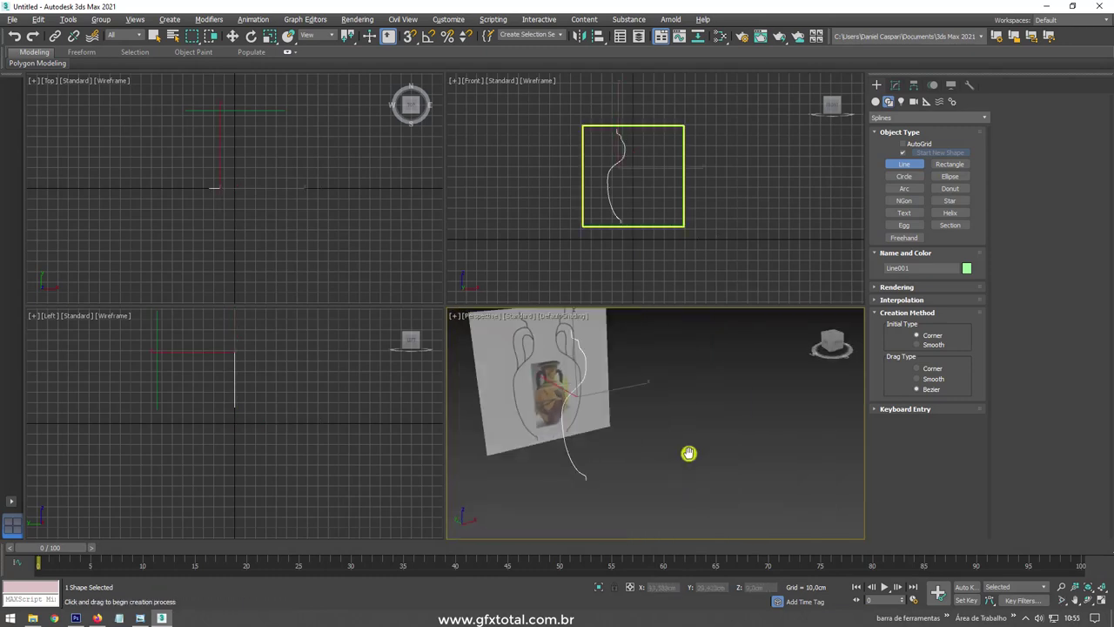
Select the profile line and add a Lathe modifier with 32 segments
key(w)
click(600, 433)
click(643, 409)
mouse_move(601, 433)
alt+middle_down()
mouse_move(708, 423)
mouse_move(703, 379)
alt+middle_up()
click(895, 85)
click(984, 120)
scroll(987, 267, down, 1)
click(923, 261)
Move the Lathe axis to widen the vase, flip normals, and show edged faces
key(1)
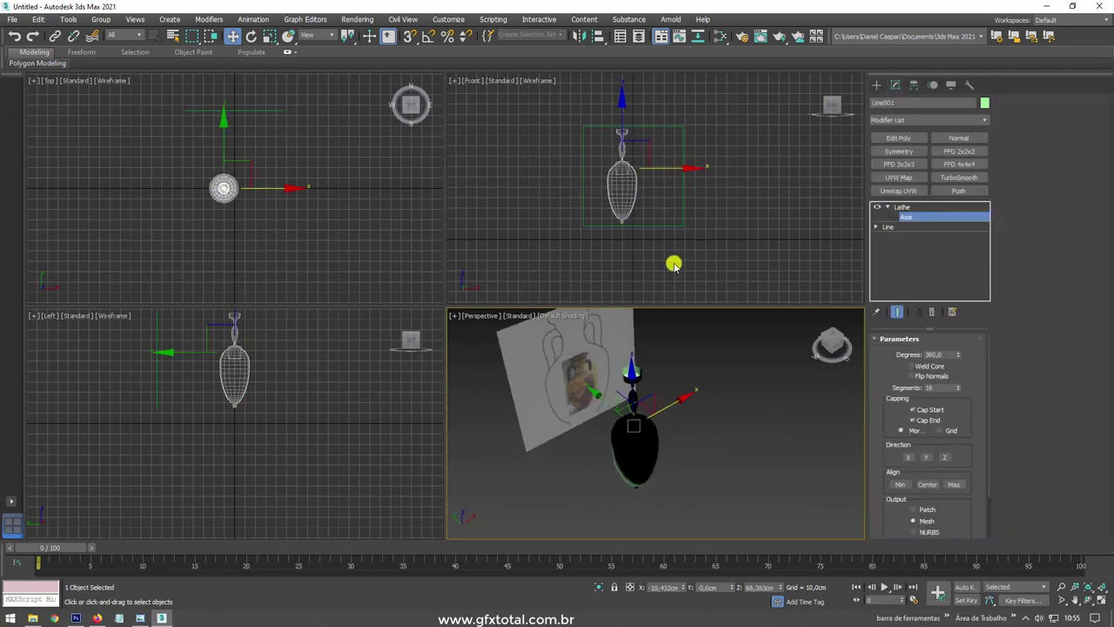
key(F3)
drag(688, 396, 687, 378)
click(912, 375)
mouse_move(923, 386)
alt+middle_down()
mouse_move(637, 397)
mouse_move(948, 398)
alt+middle_up()
key(F4)
alt+middle_drag(864, 388, 728, 440)
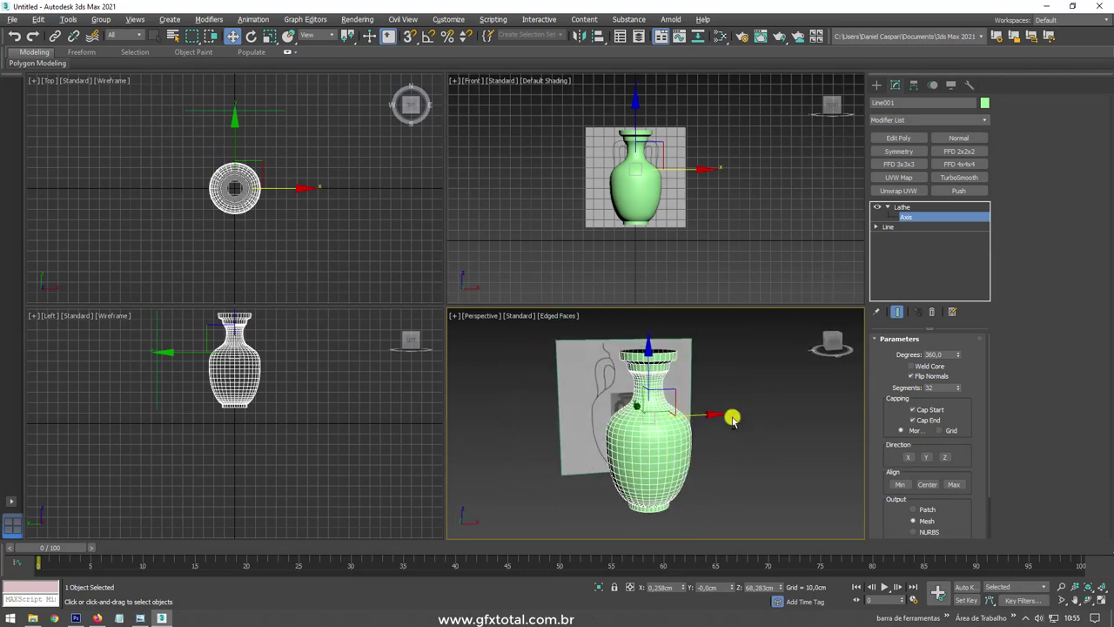
click(876, 84)
Create a tall cylinder beside the vase with 54 height segments
click(905, 178)
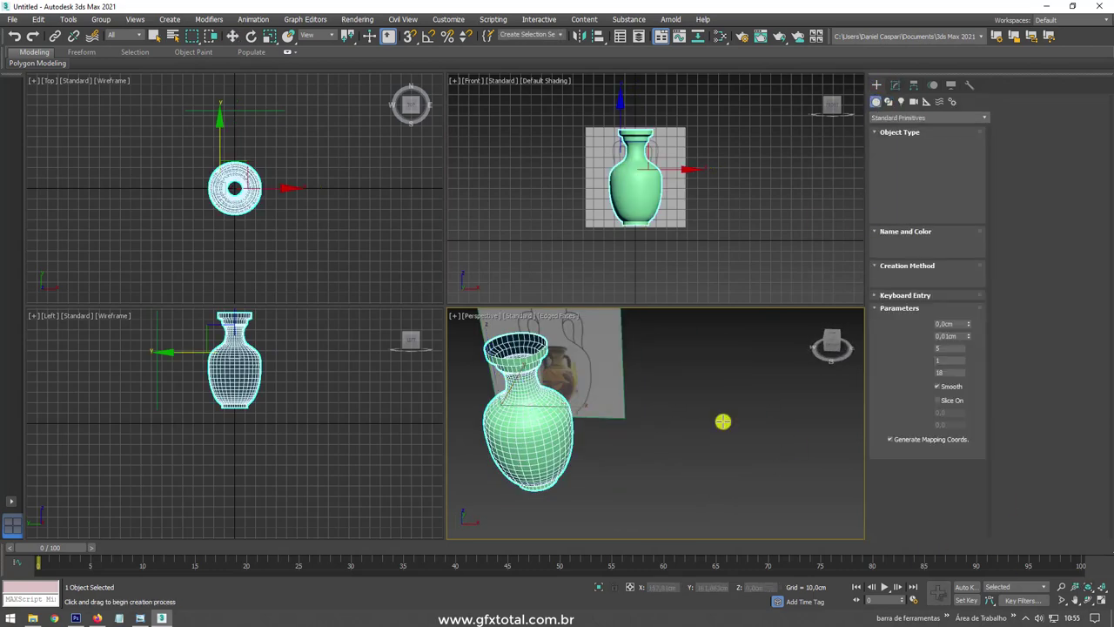
drag(644, 474, 651, 476)
click(648, 409)
click(895, 84)
drag(967, 379, 967, 348)
key(z)
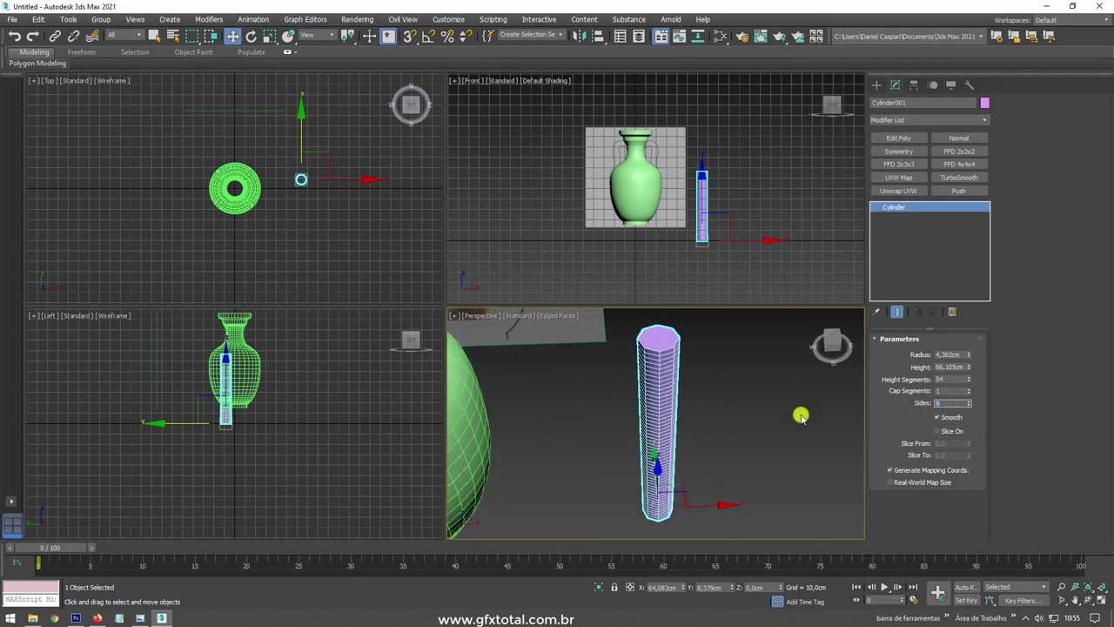
Stack Edit Poly, Symmetry and Edit Poly on the cylinder and adjust its pivot
click(898, 138)
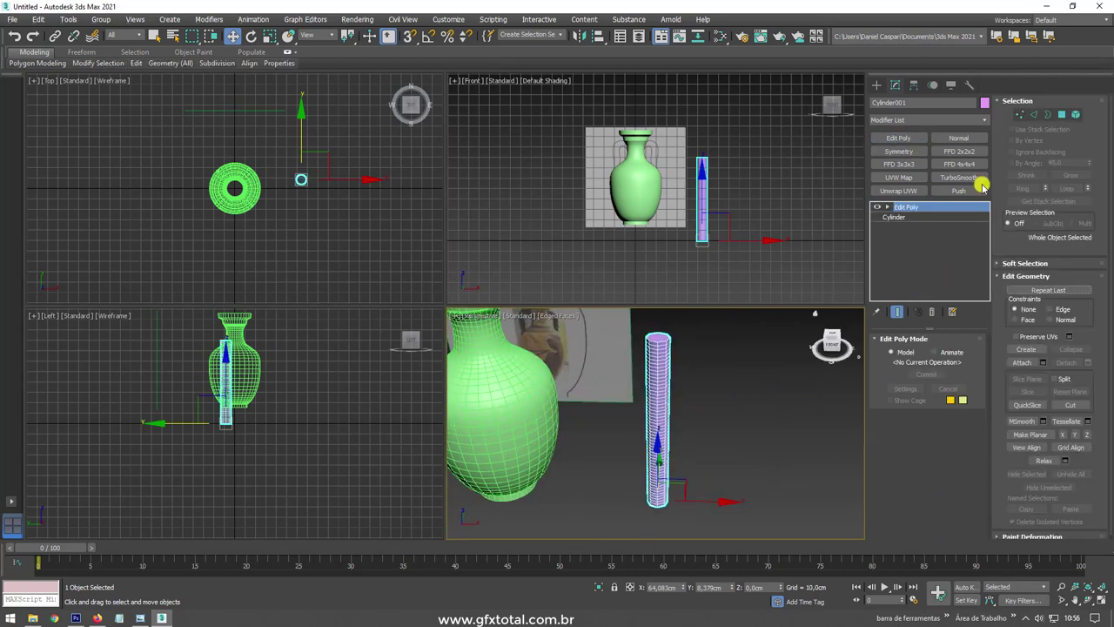
click(898, 151)
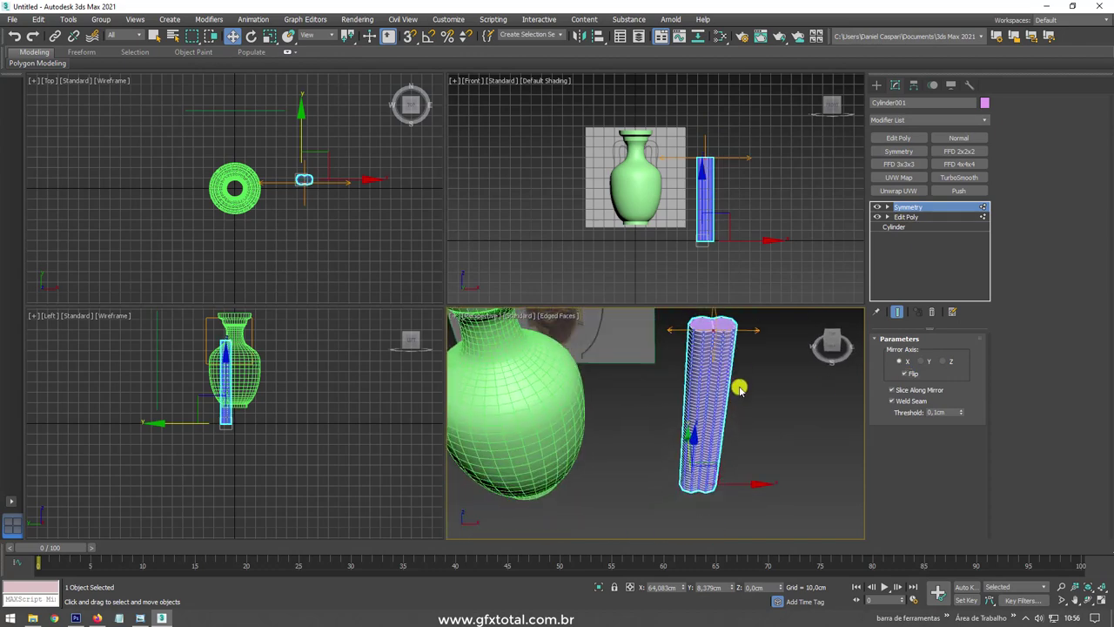
click(898, 137)
key(4)
scroll(298, 185, up, 3)
click(308, 165)
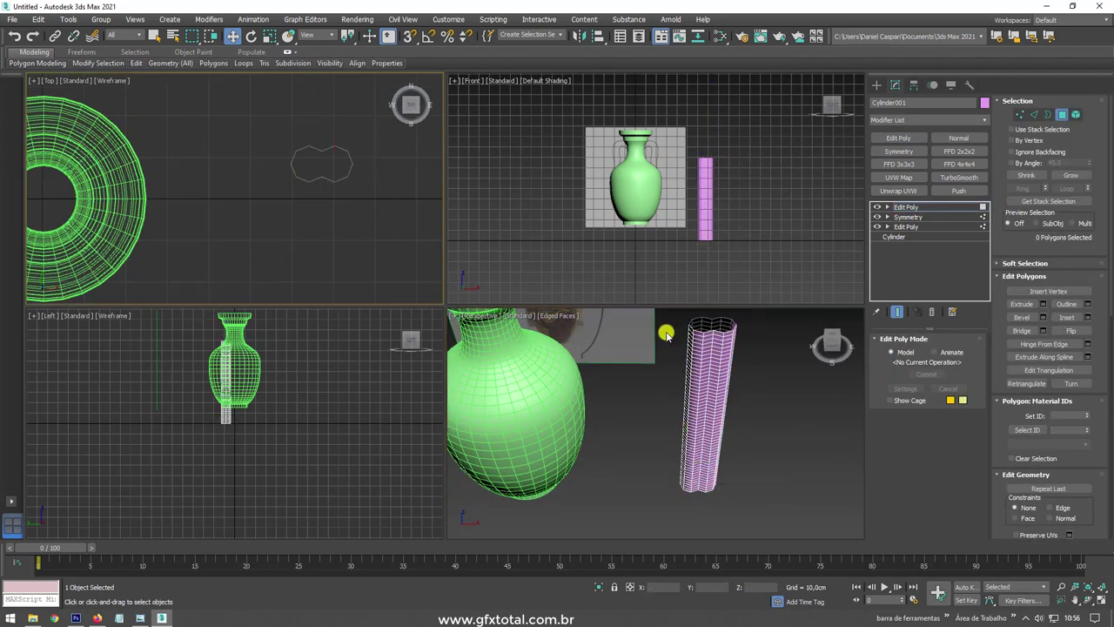
click(914, 85)
click(927, 165)
click(877, 87)
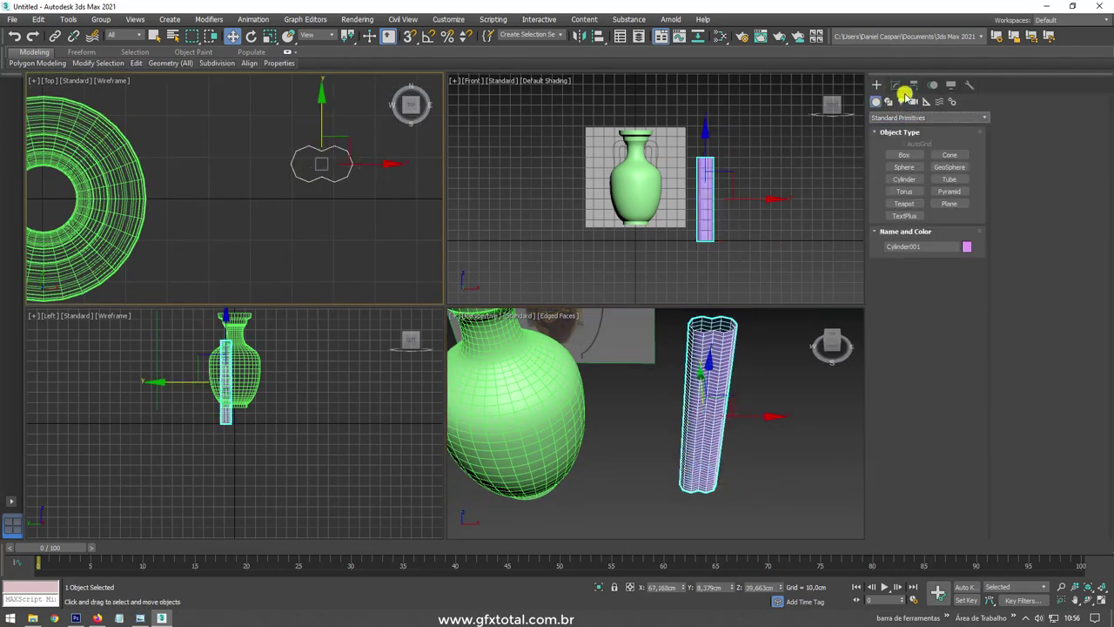
Add a Twist modifier with an angle of about 549° to spiral the cylinder
click(896, 84)
click(927, 116)
drag(985, 186, 984, 435)
click(928, 408)
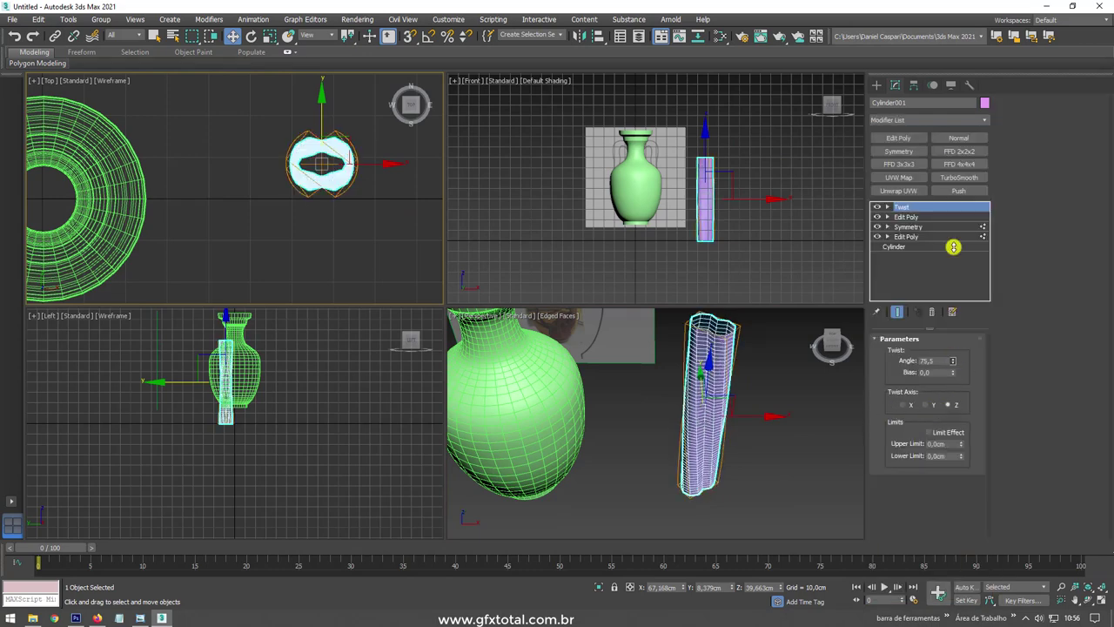
drag(952, 360, 948, 423)
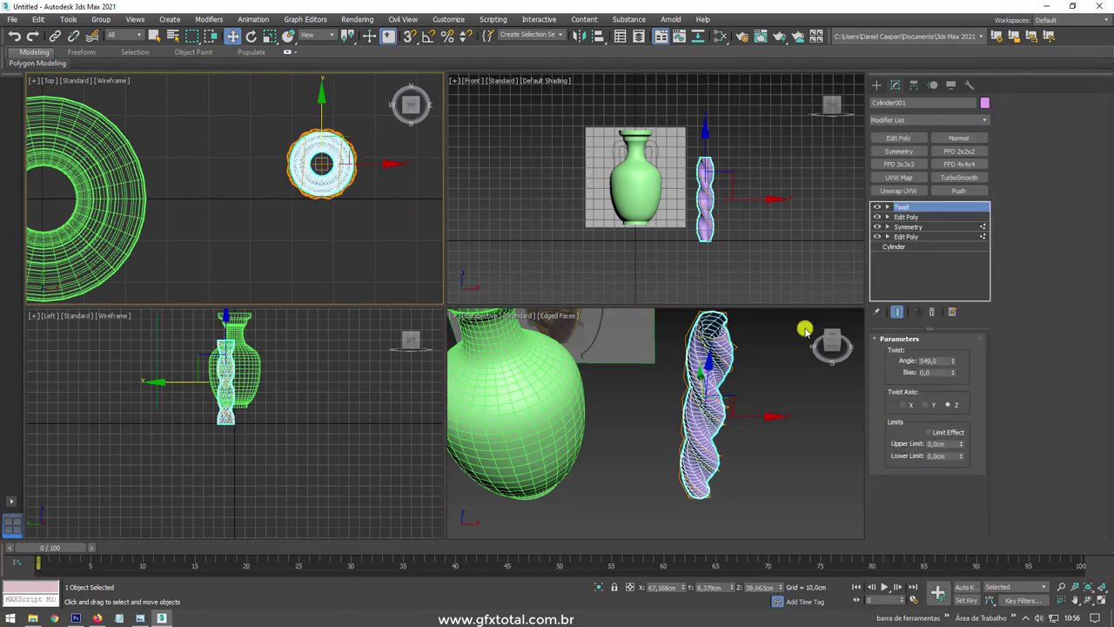
scroll(804, 323, down, 5)
scroll(666, 249, up, 5)
click(877, 85)
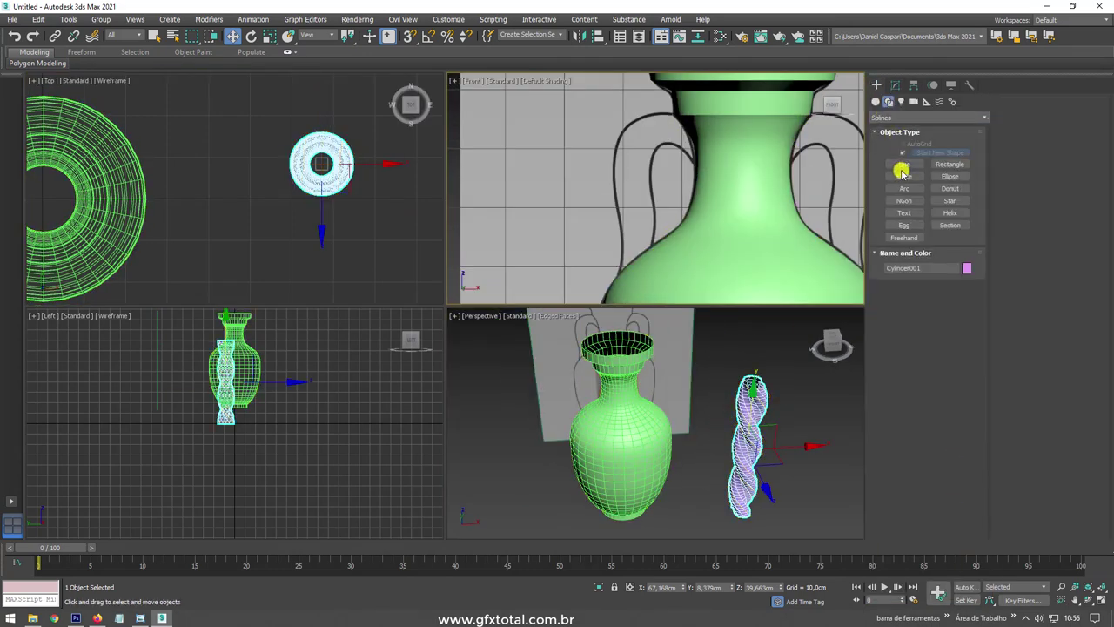
Trace the left handle's curve as a new spline, Line002, in the Front view
click(902, 167)
click(626, 269)
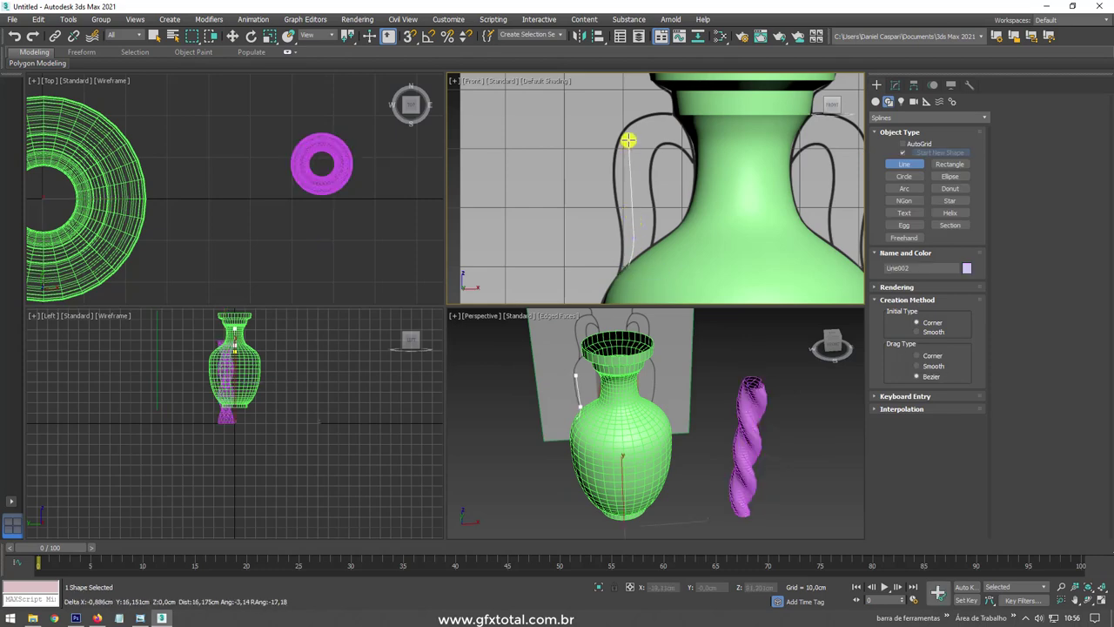
scroll(724, 156, down, 5)
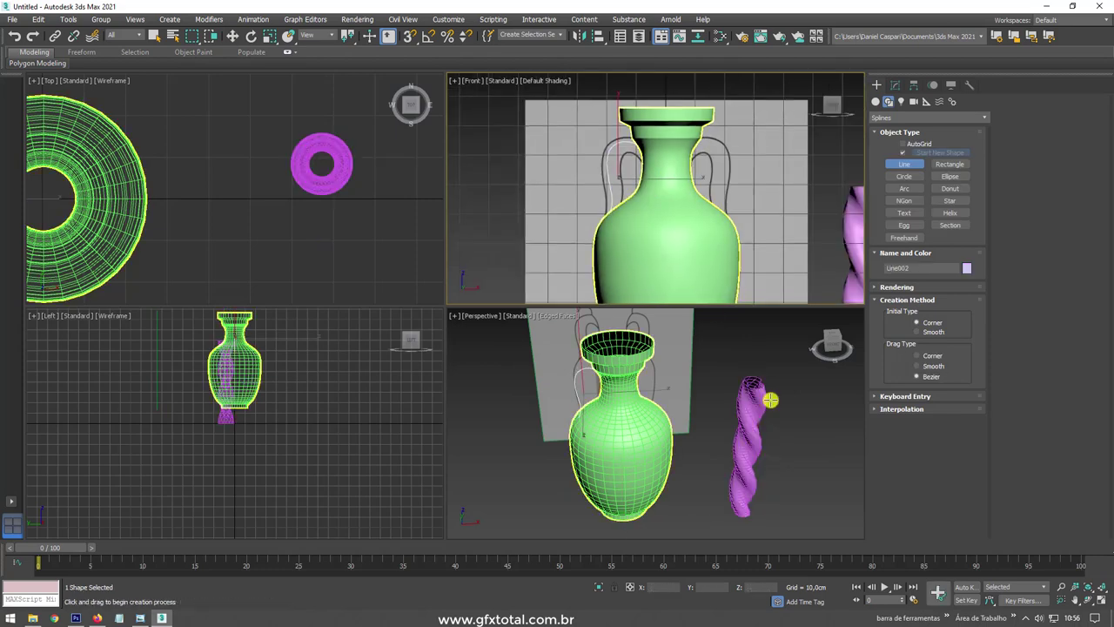
right_click(766, 398)
scroll(765, 448, up, 4)
click(894, 84)
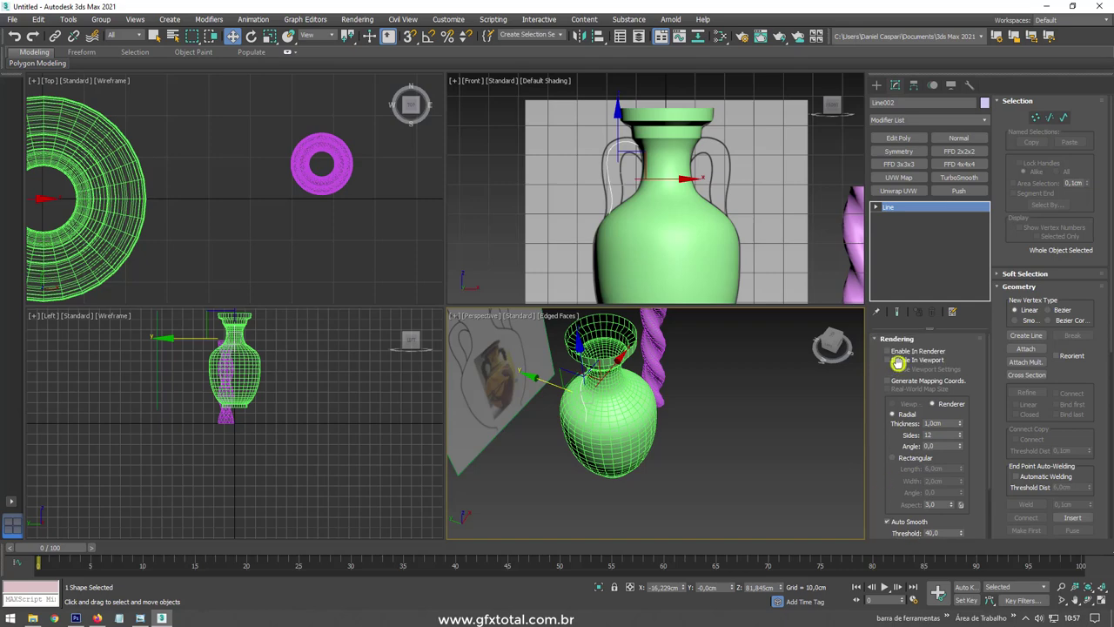
Select the twisted Cylinder001 and show its Modifier List
scroll(774, 455, up, 3)
scroll(774, 455, up, 3)
click(723, 410)
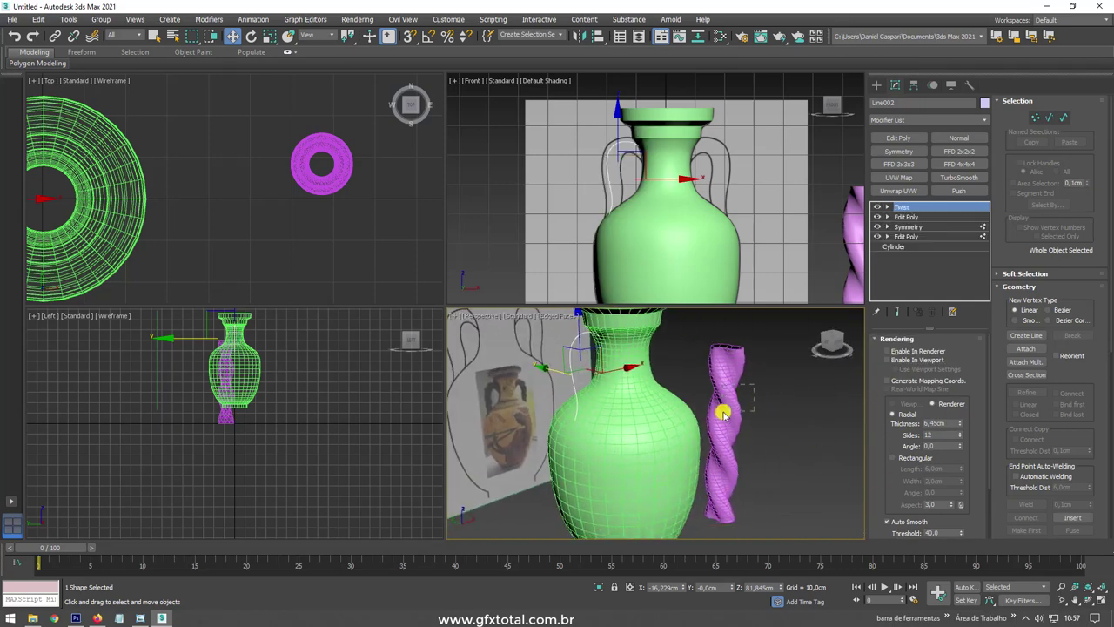
scroll(787, 420, down, 3)
click(985, 119)
Bind the cylinder to Line002 with Path Deform (WSM) and move it onto the path
scroll(903, 192, up, 3)
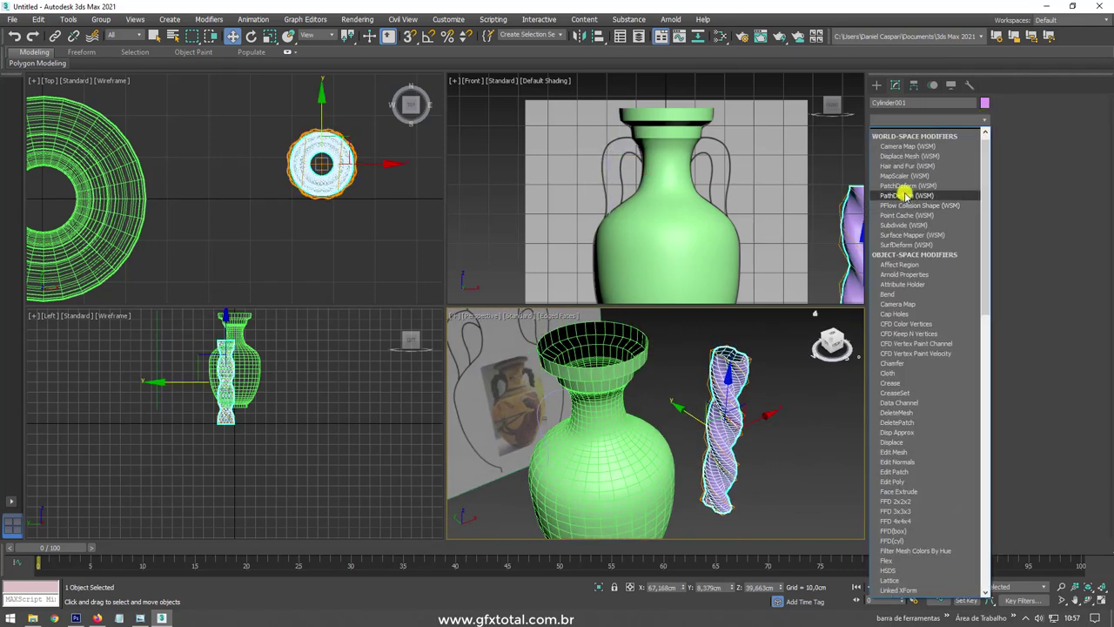
click(902, 192)
click(926, 371)
click(515, 423)
click(938, 438)
scroll(661, 494, down, 3)
Adjust how the handle twists along the path
key(r)
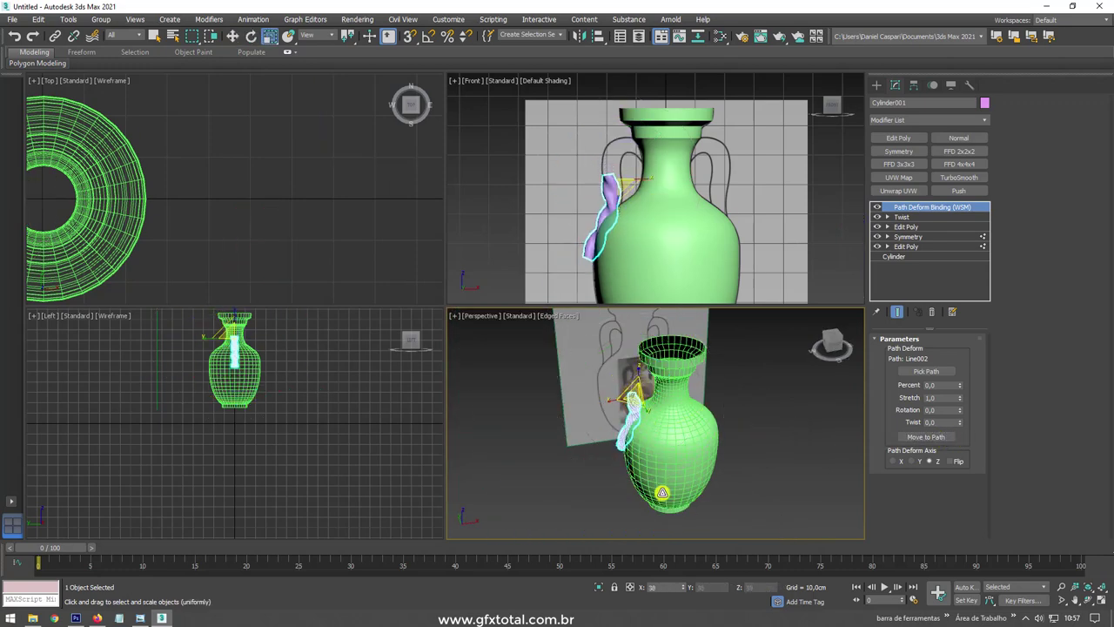
key(w)
scroll(632, 398, up, 5)
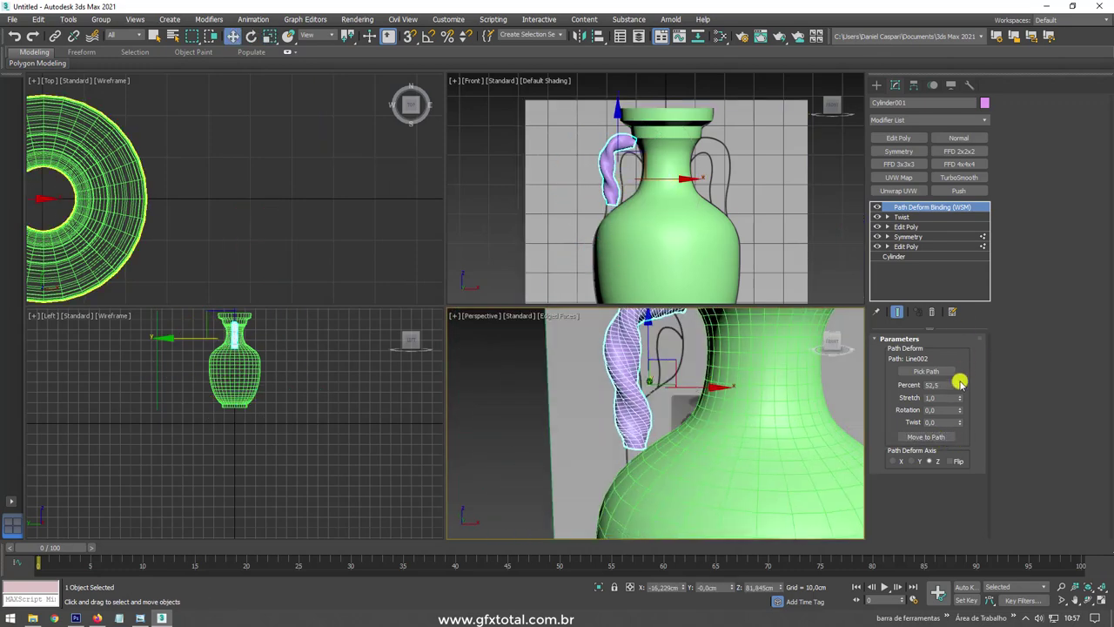
drag(962, 470, 960, 424)
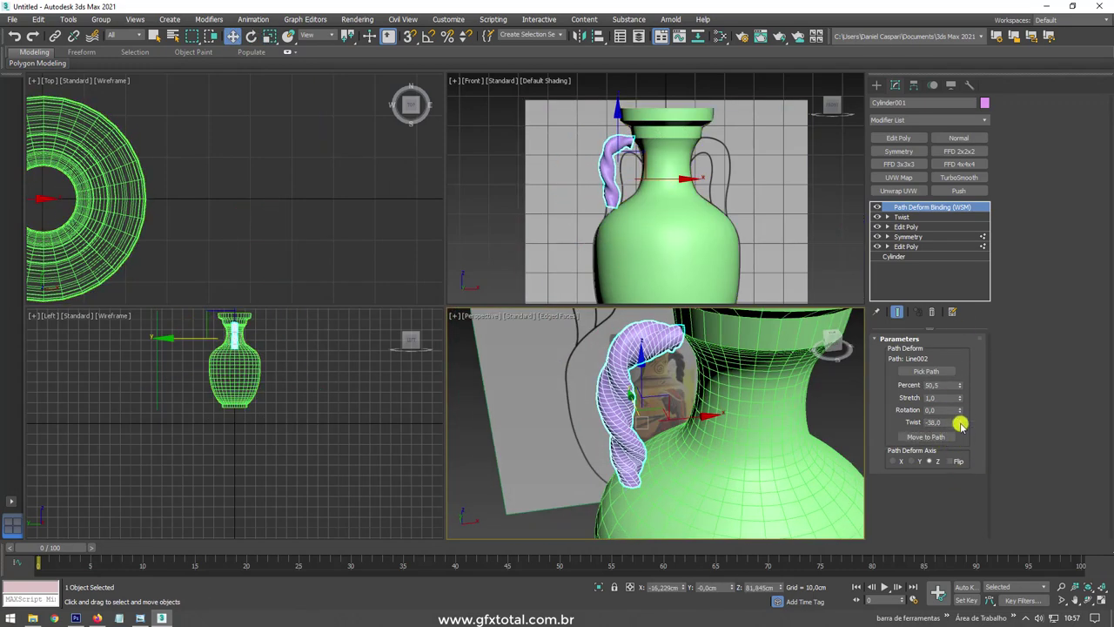
alt+middle_drag(697, 417, 734, 427)
click(885, 213)
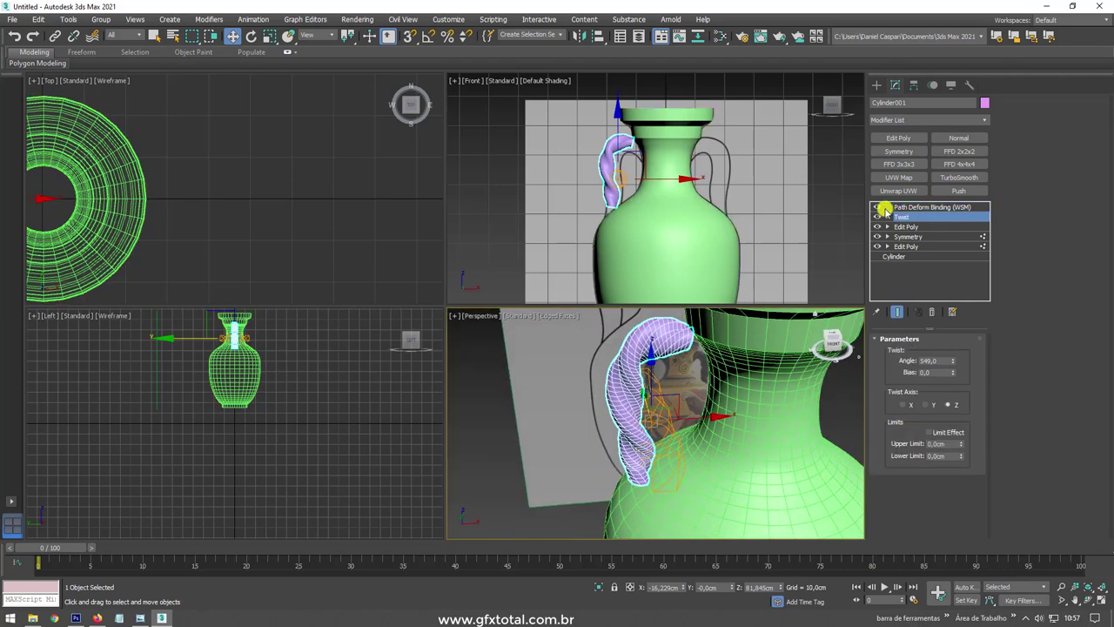
Add an FFD 2x2x2 lattice and select a corner control point to reshape the handle
click(961, 150)
key(1)
alt+middle_drag(661, 418, 709, 406)
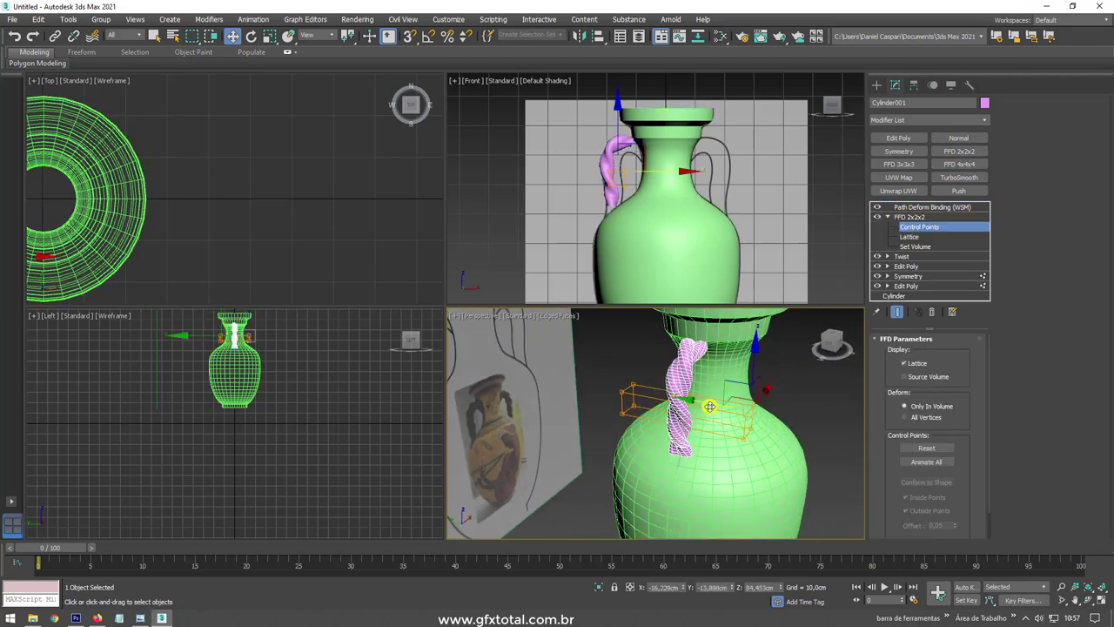
mouse_move(573, 379)
alt+middle_down()
mouse_move(597, 400)
mouse_move(671, 353)
mouse_move(580, 336)
mouse_move(677, 425)
mouse_move(565, 331)
mouse_move(609, 366)
alt+middle_up()
click(637, 383)
Collapse all of the handle's modifiers into one mesh and switch to Border selection
right_click(905, 207)
click(952, 322)
key(alt+w)
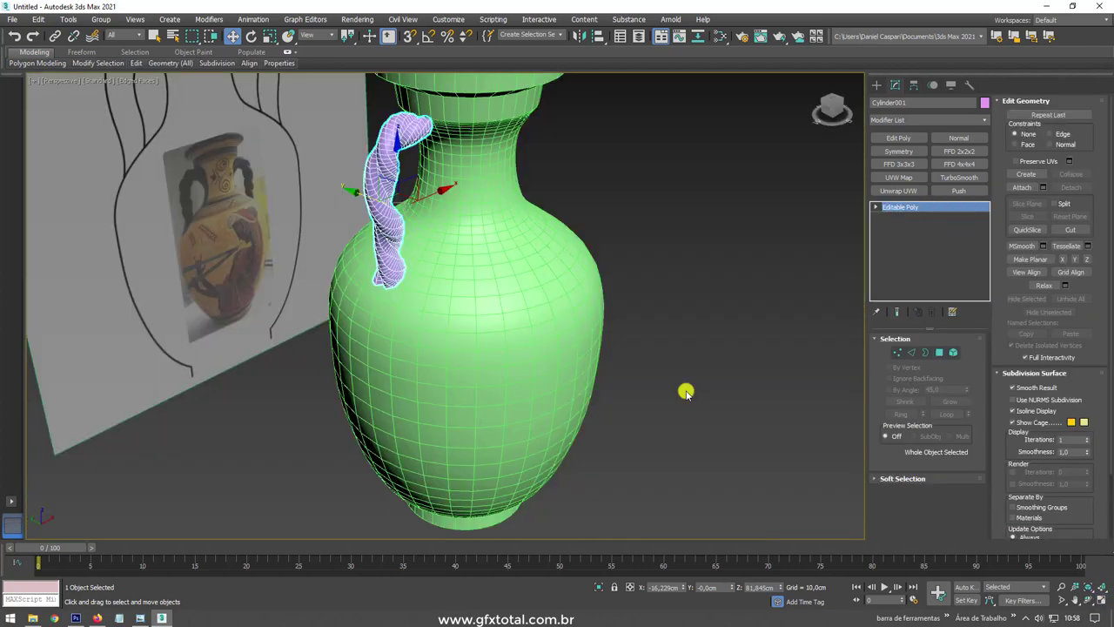
scroll(686, 391, up, 5)
scroll(611, 291, up, 3)
key(3)
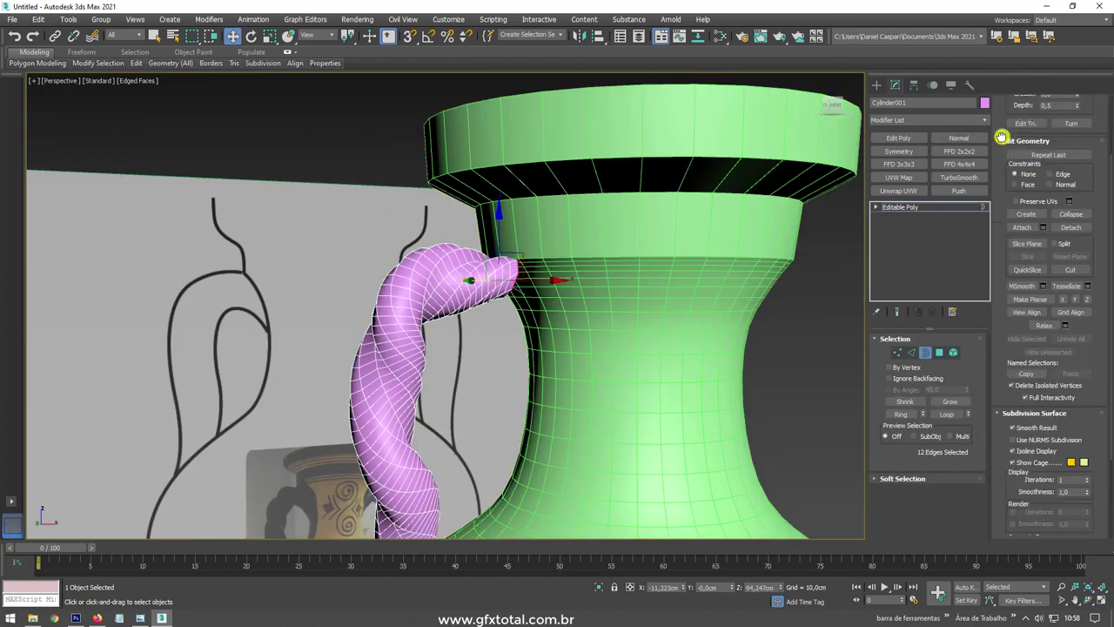
Enable Soft Selection and bend the handle's top border toward the vase neck
drag(902, 477, 1044, 101)
click(1011, 115)
alt+middle_drag(557, 261, 520, 249)
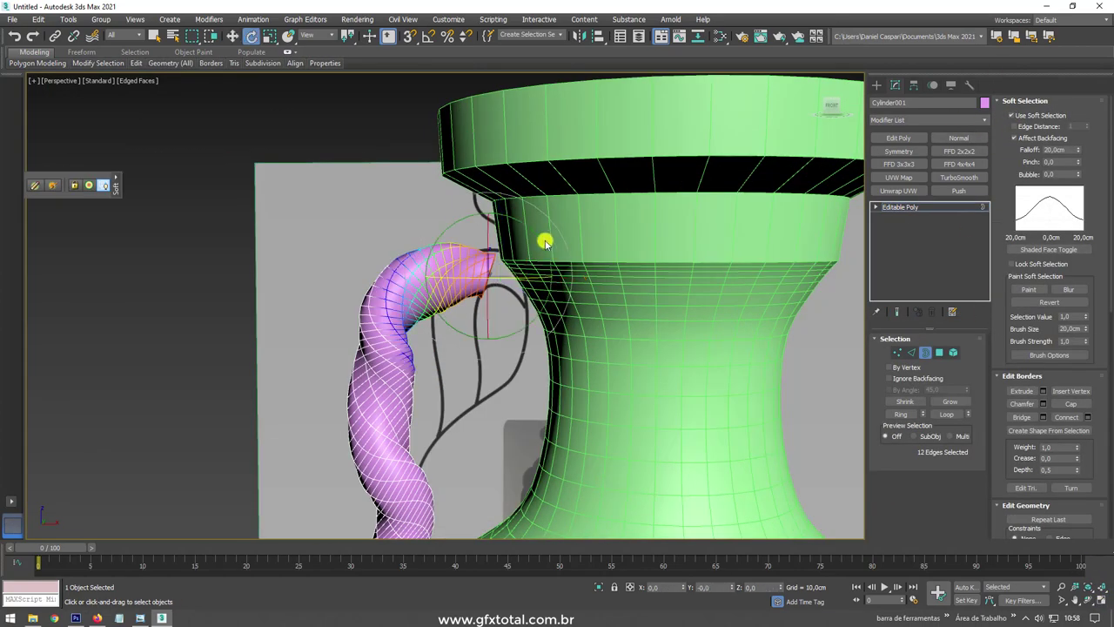
mouse_move(484, 184)
alt+middle_down()
mouse_move(475, 280)
mouse_move(461, 279)
alt+middle_up()
Select the whole handle element, check the vase rim, and return to object level
key(5)
click(453, 287)
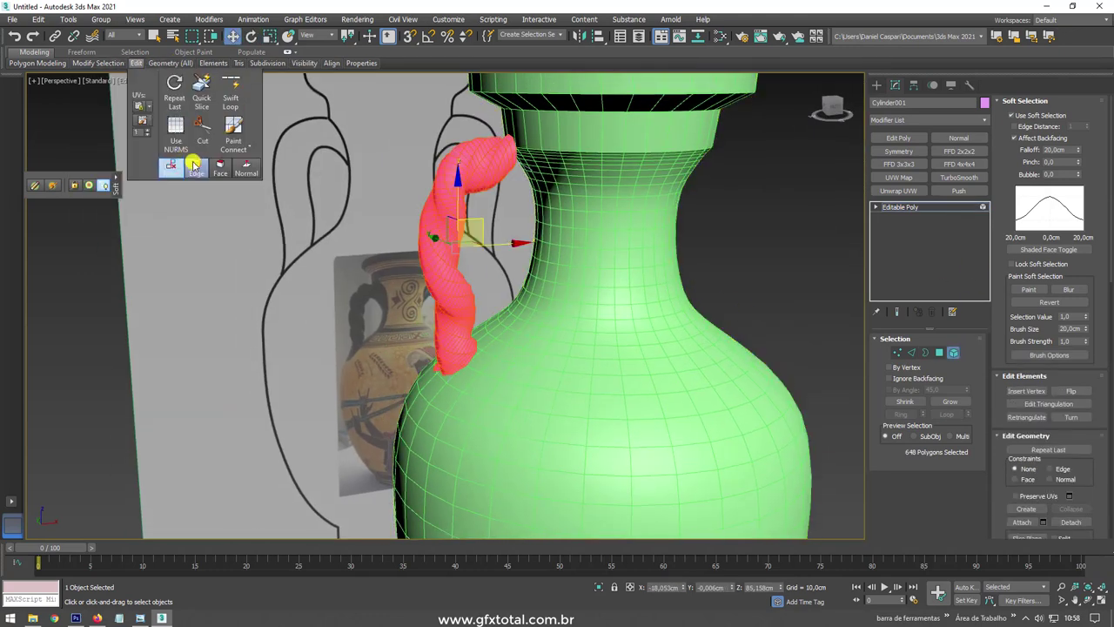
alt+middle_drag(509, 243, 522, 261)
click(953, 352)
click(939, 351)
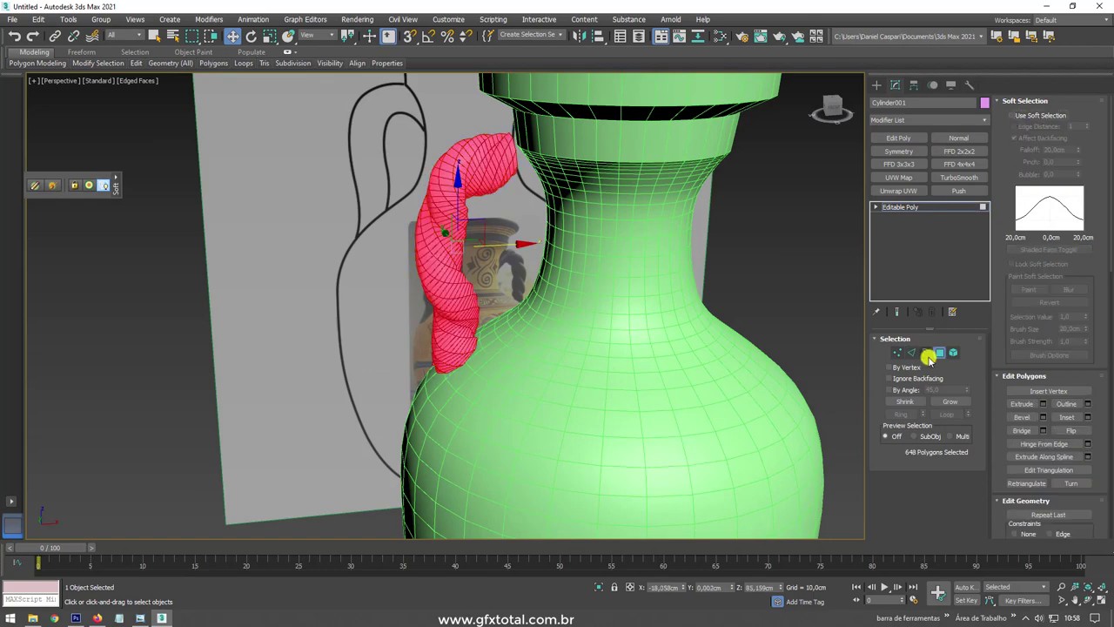
click(939, 352)
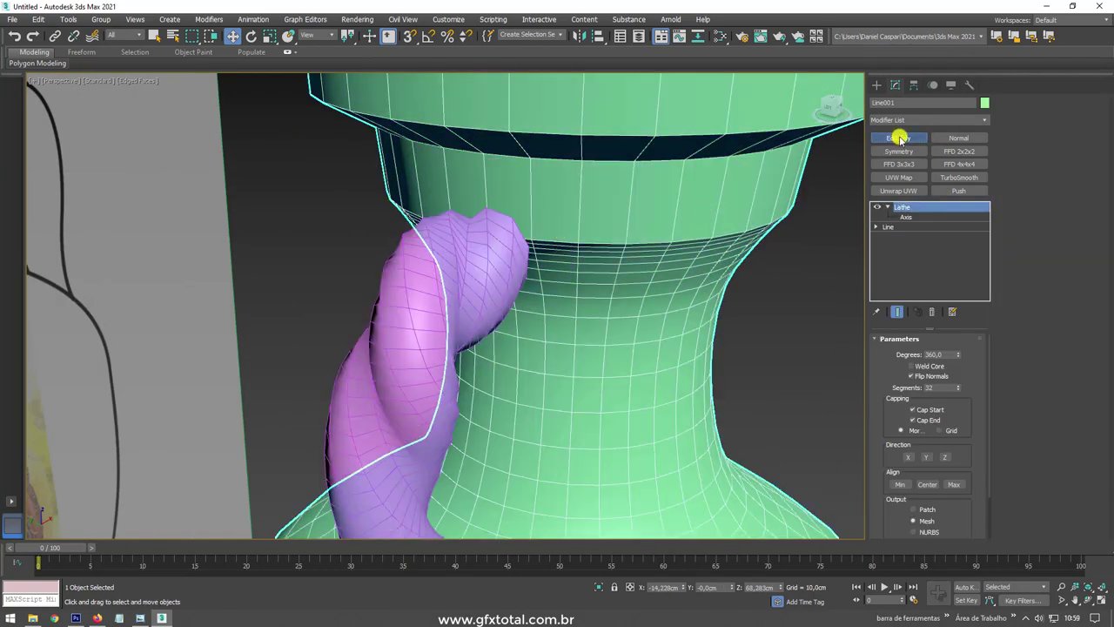
Select the edge loops around the vase neck and pick the neck opening's border
click(766, 198)
alt+middle_drag(766, 198, 703, 154)
click(1069, 188)
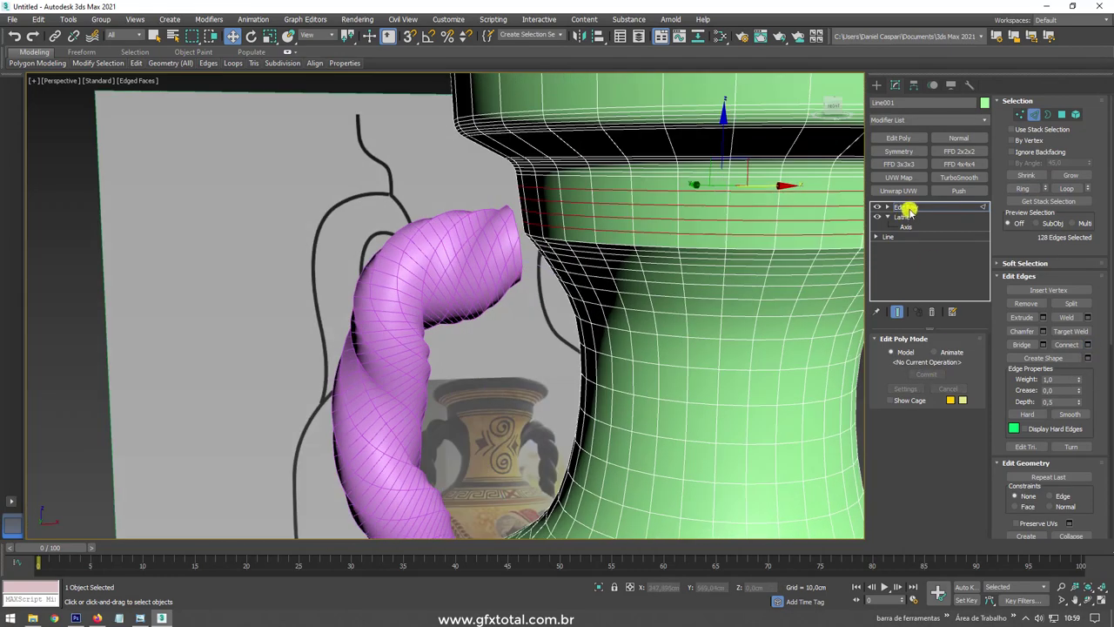
click(1009, 104)
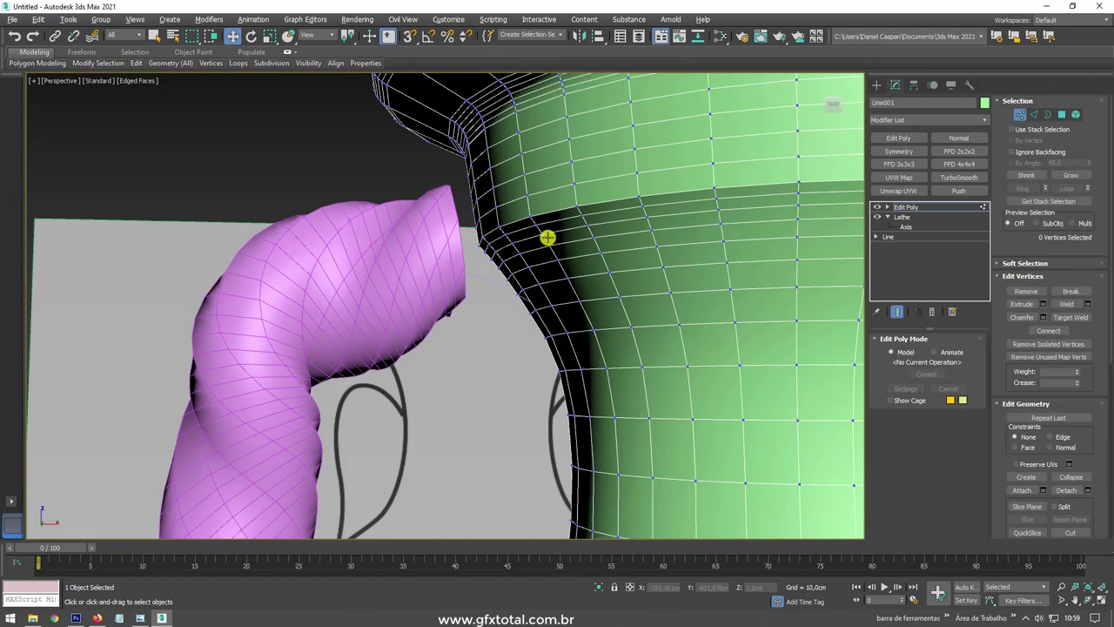
key(3)
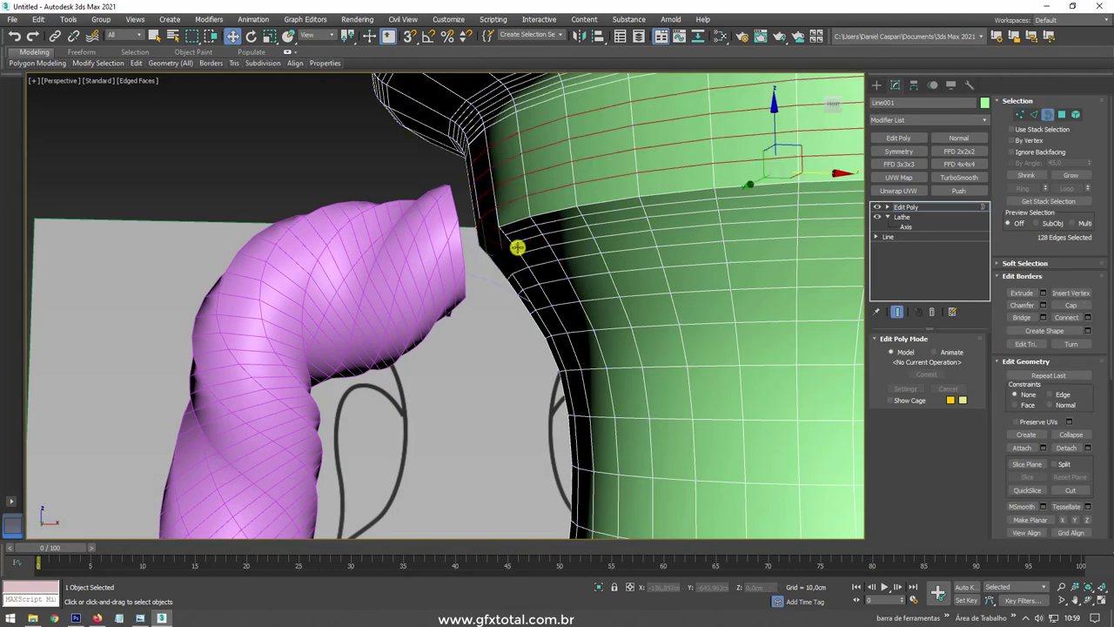
click(1034, 114)
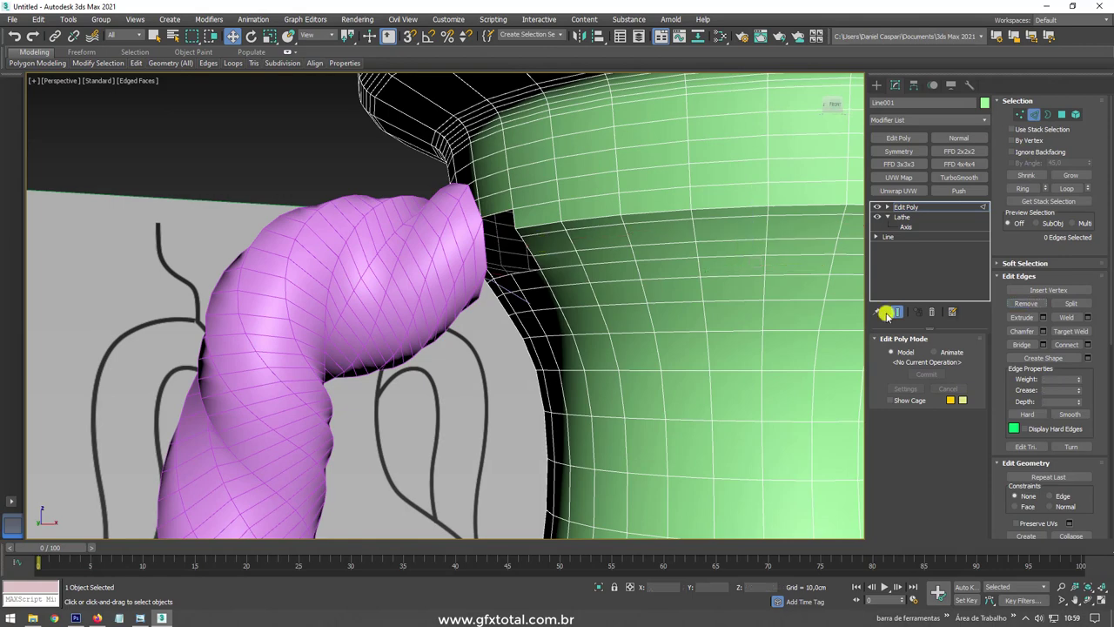
key(3)
click(517, 244)
Check the neck opening's border in Vertex, Edge and Border modes from several angles
mouse_move(517, 244)
alt+middle_down()
mouse_move(569, 286)
mouse_move(778, 347)
alt+middle_up()
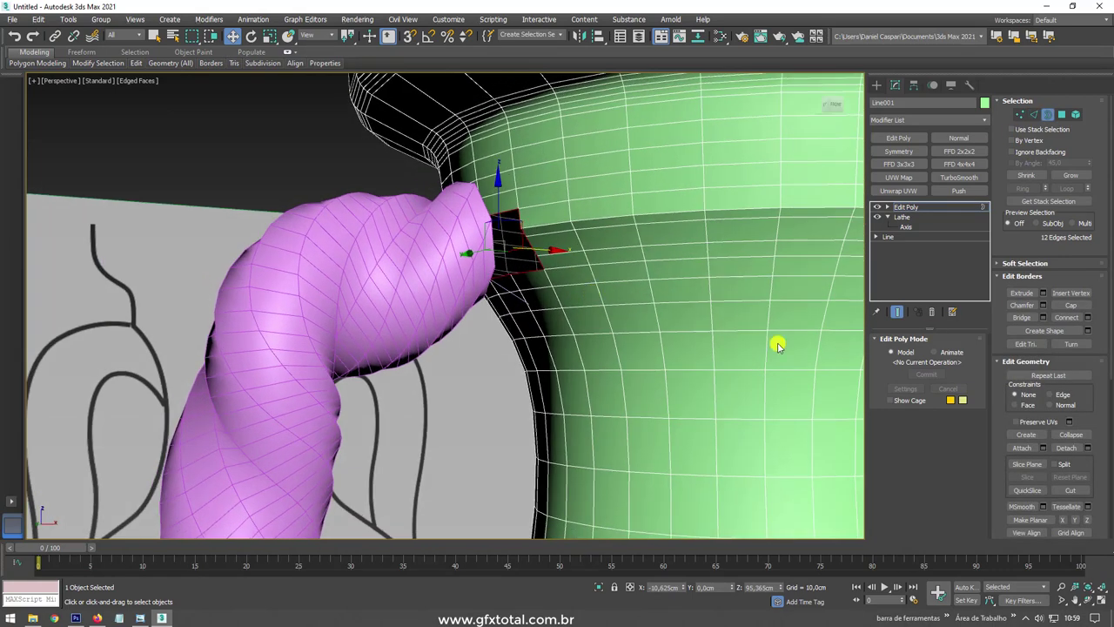
key(1)
click(512, 294)
alt+middle_drag(510, 296, 617, 285)
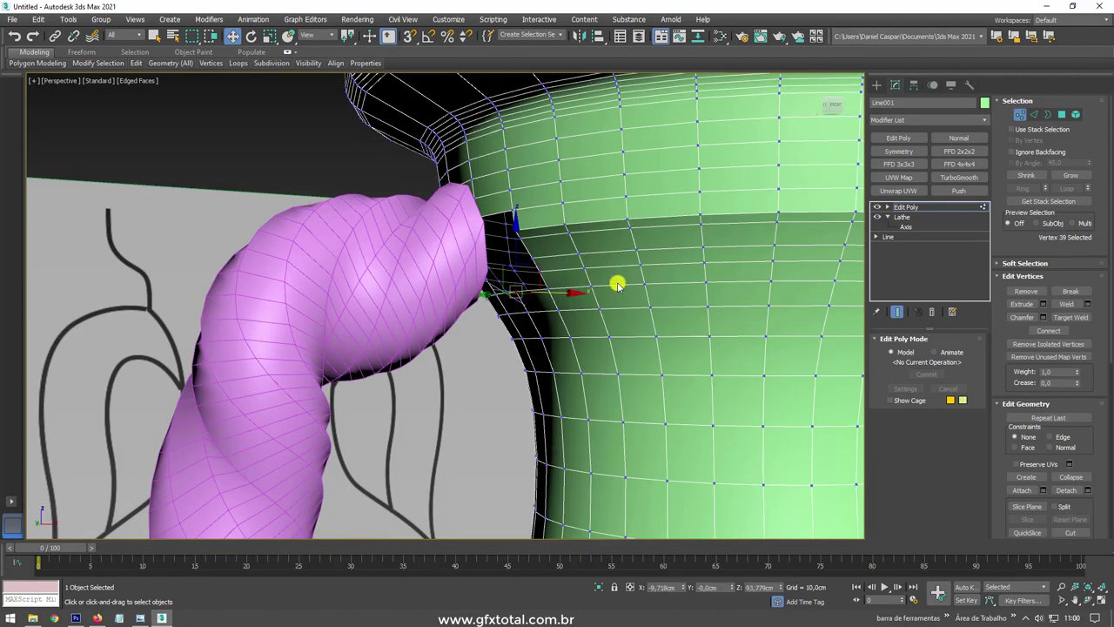
key(2)
click(546, 253)
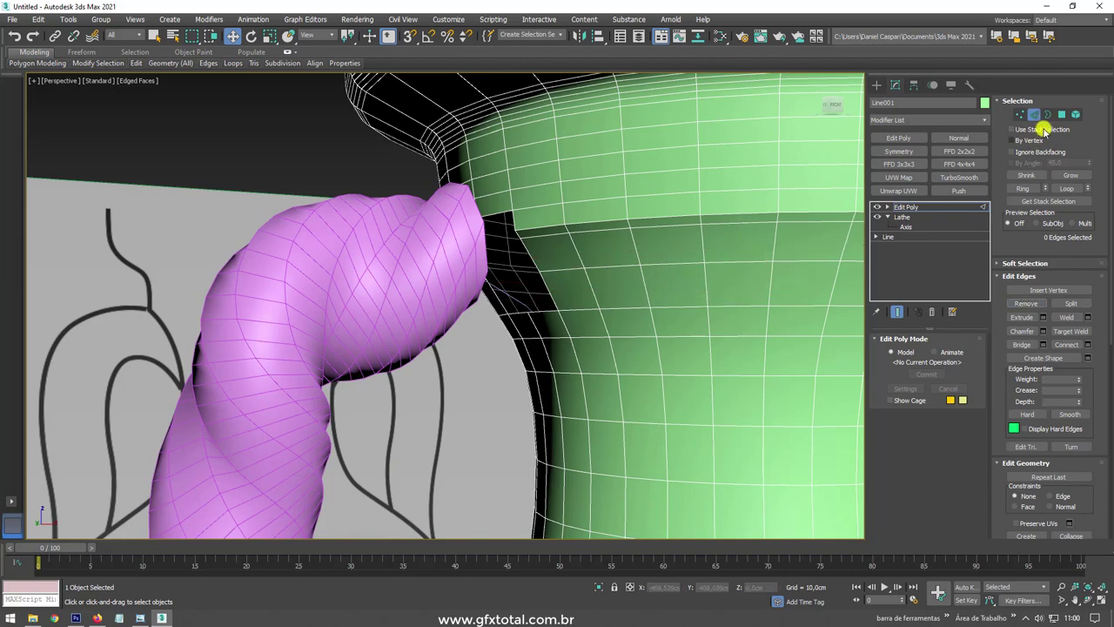
click(1047, 114)
click(554, 292)
alt+middle_drag(662, 348, 540, 296)
Frame the vase and zoom to the open border at the handle base
click(1020, 114)
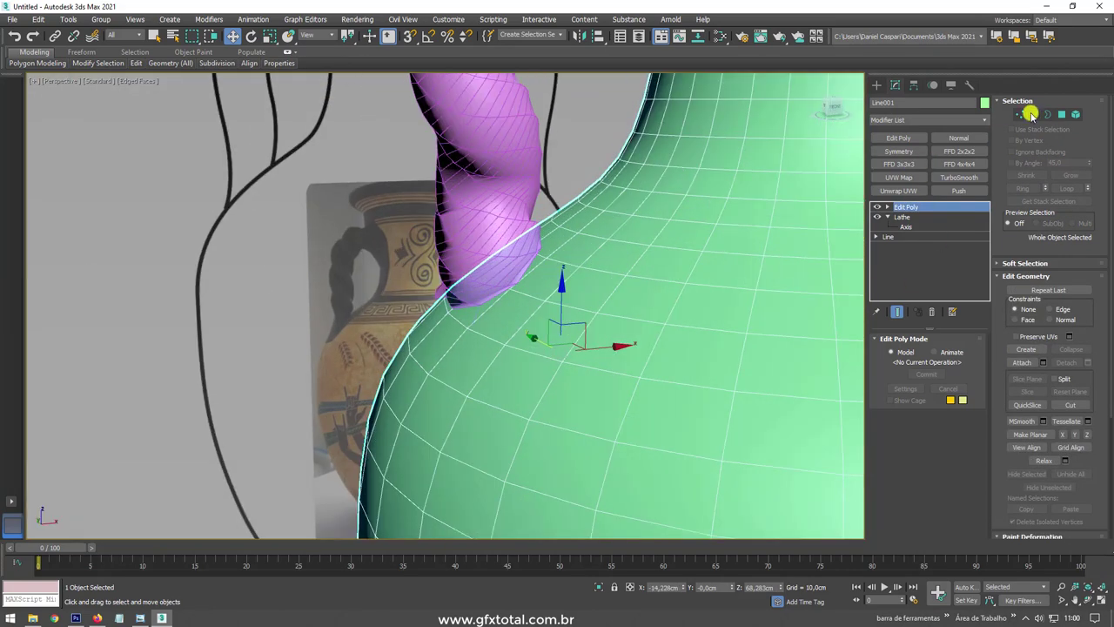
click(537, 294)
click(1032, 114)
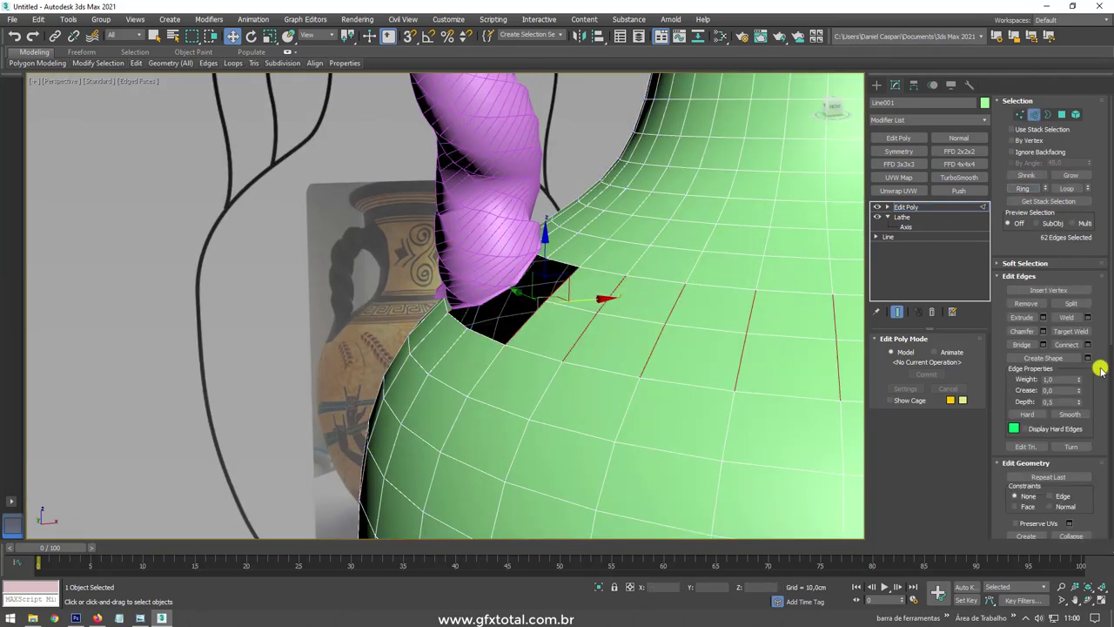
key(3)
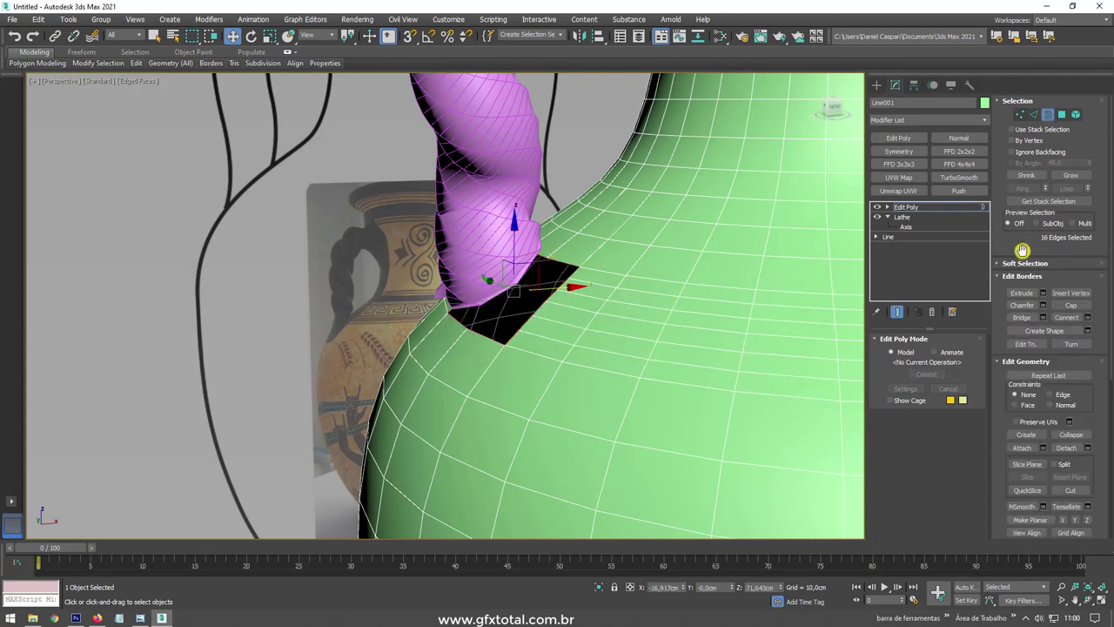
key(2)
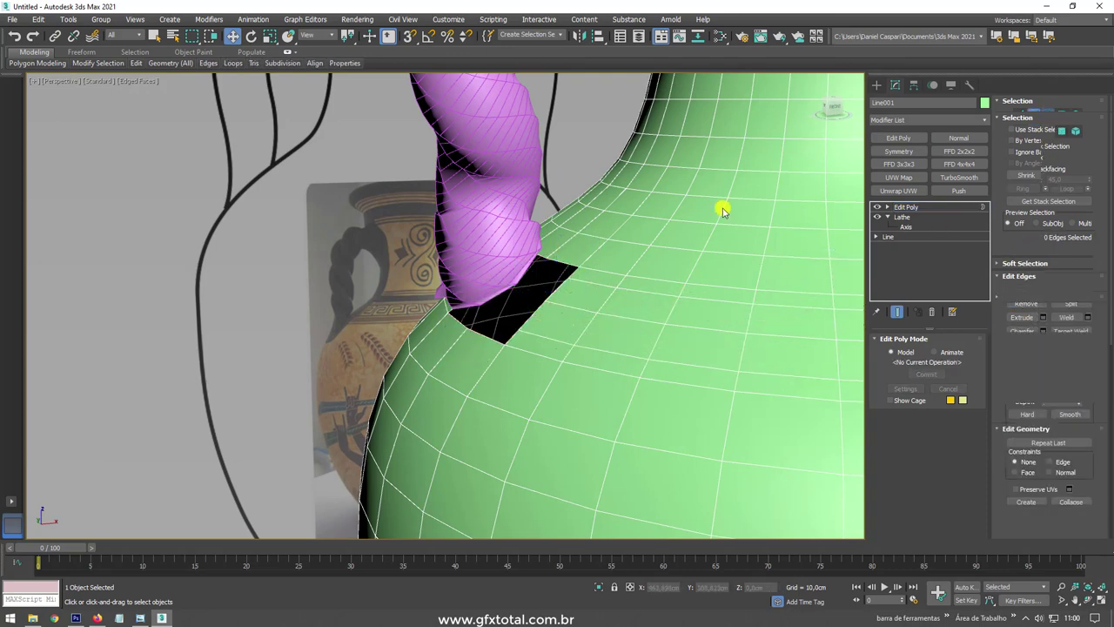
key(2)
key(z)
key(3)
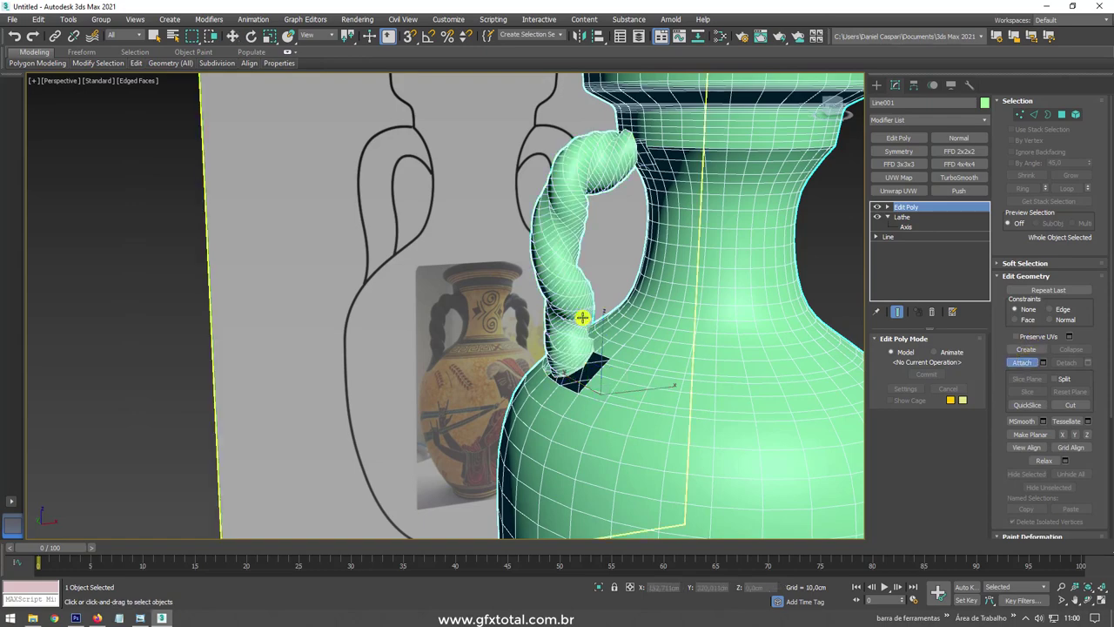
alt+middle_drag(582, 319, 641, 362)
key(z)
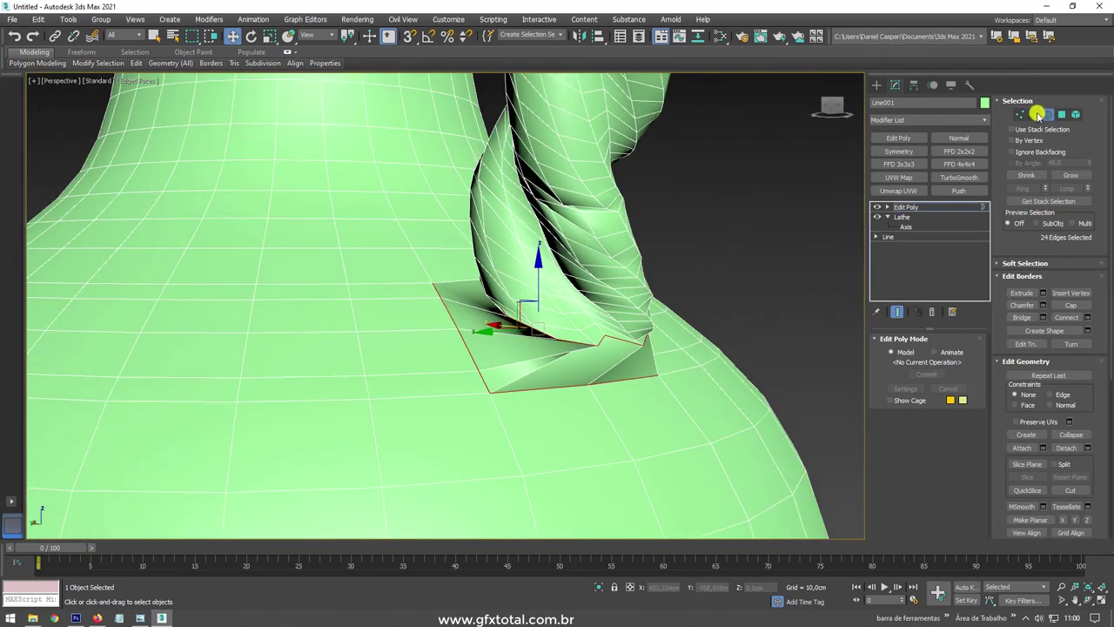
Smooth the faces around the handle joint, then clear that face selection
click(1035, 114)
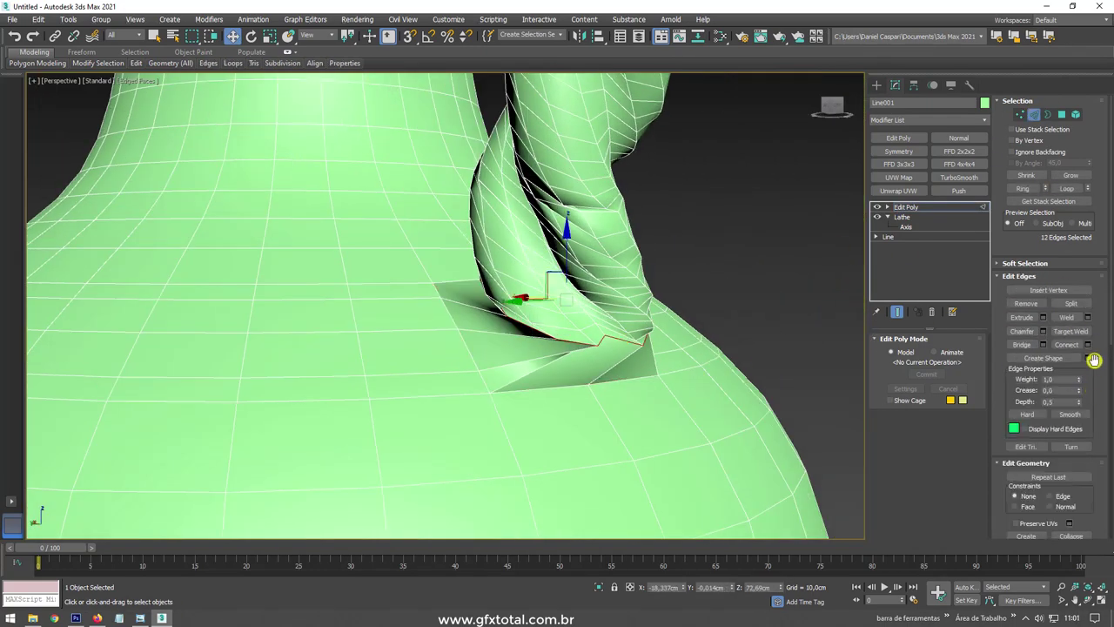
scroll(1094, 360, down, 5)
scroll(989, 149, up, 5)
ctrl+click(1062, 111)
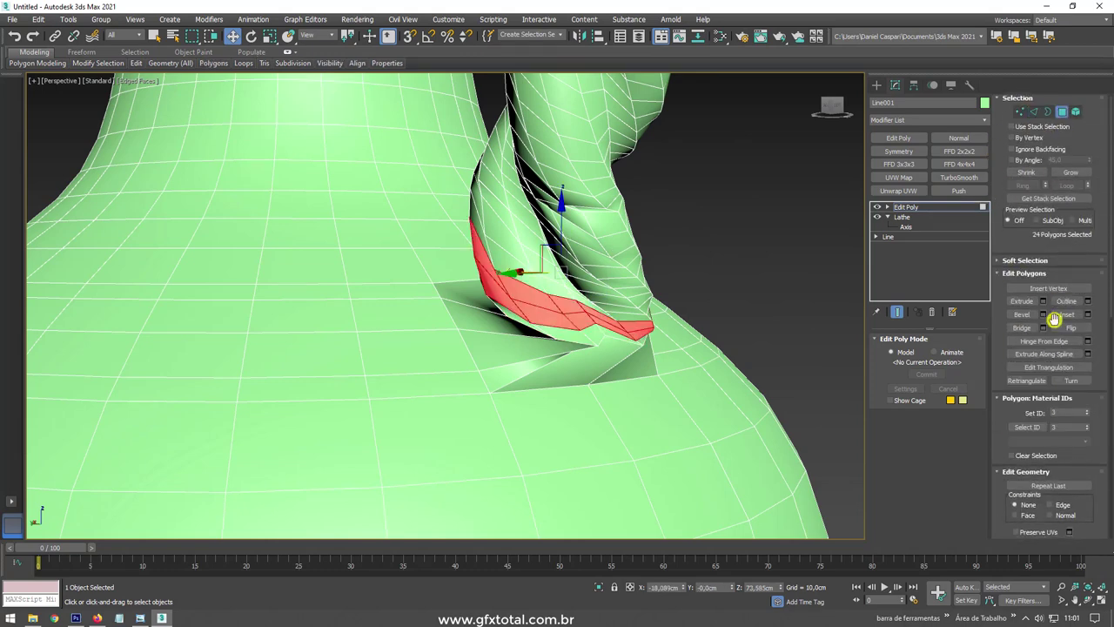
scroll(1101, 409, down, 6)
click(1043, 324)
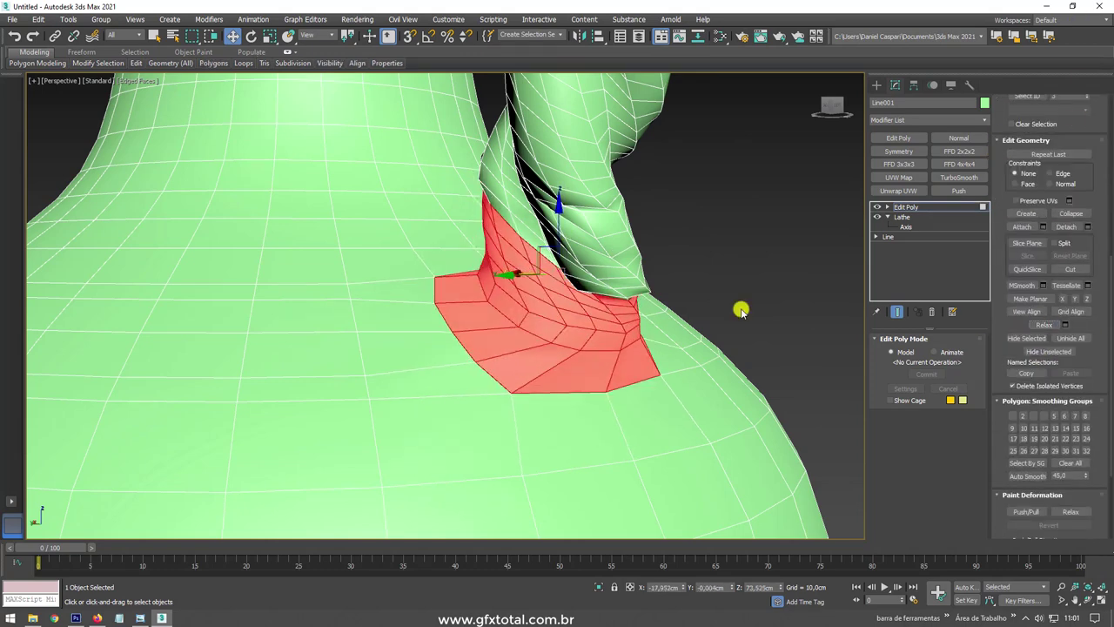
click(888, 209)
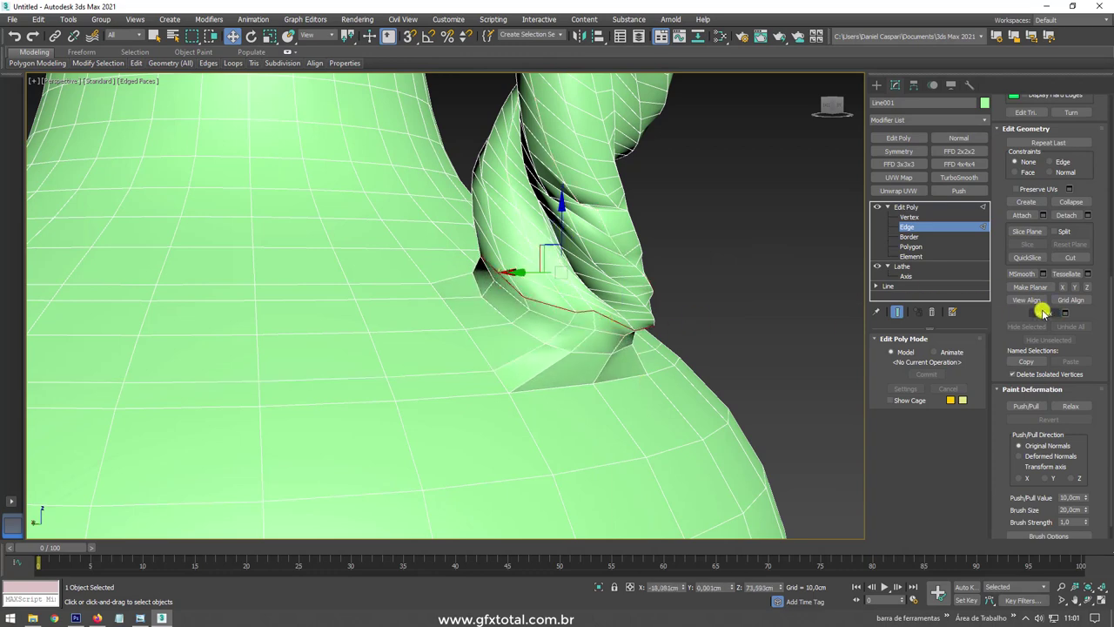
Turn on soft selection falloff around the selected edges
scroll(1001, 217, up, 5)
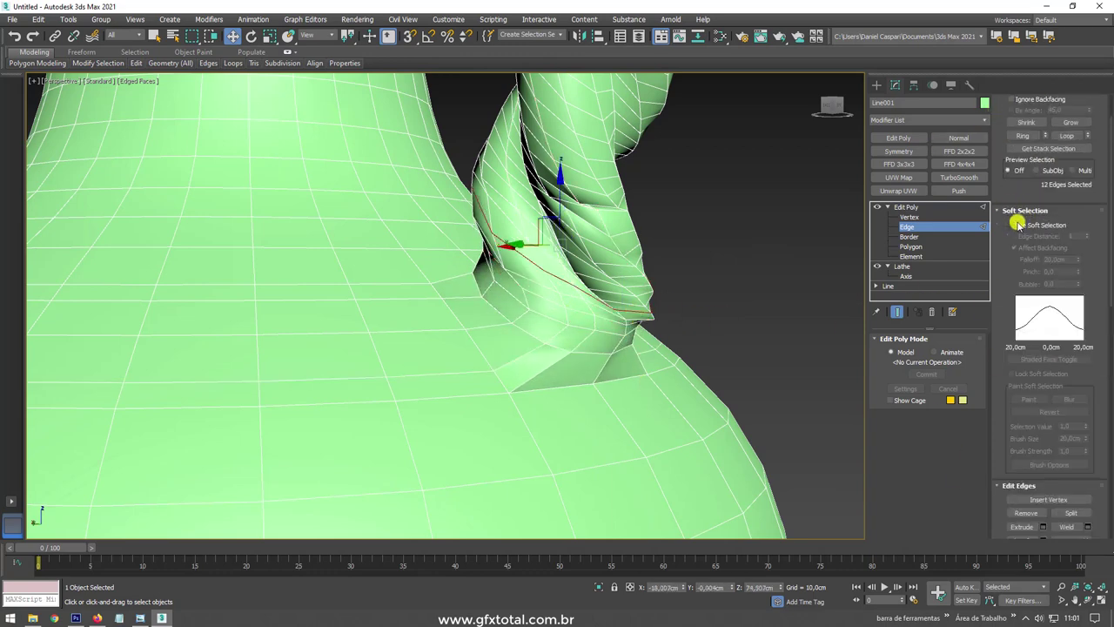
click(1012, 224)
scroll(1044, 409, down, 5)
scroll(1045, 465, down, 3)
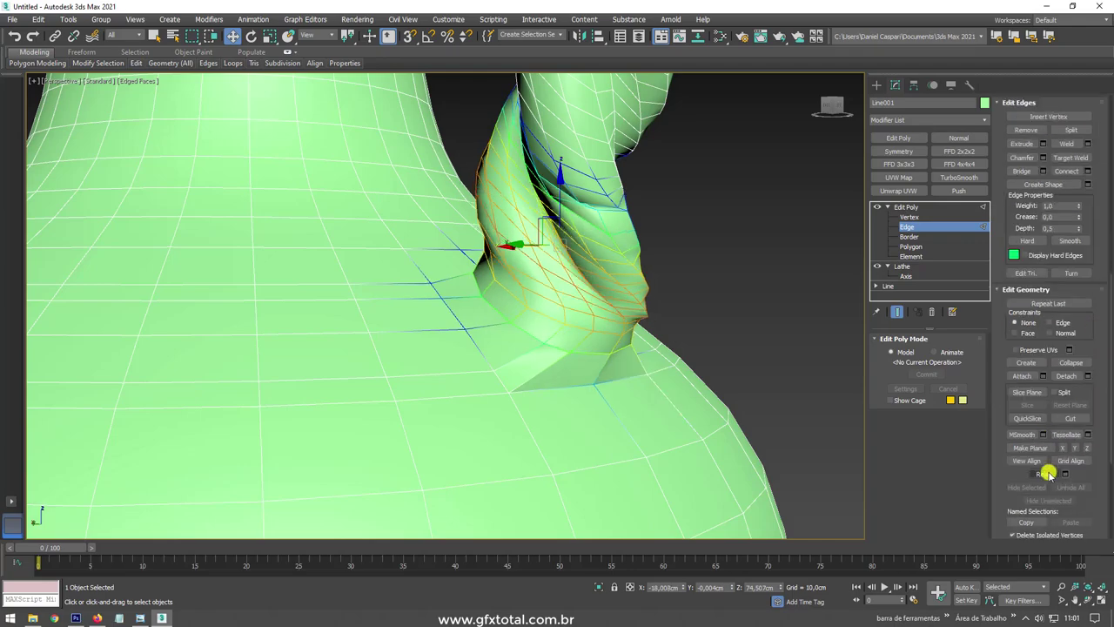
scroll(696, 236, down, 5)
scroll(558, 210, down, 1)
scroll(558, 211, up, 5)
Bridge the open border at the handle–neck junction and relax the surrounding edges
key(3)
click(641, 256)
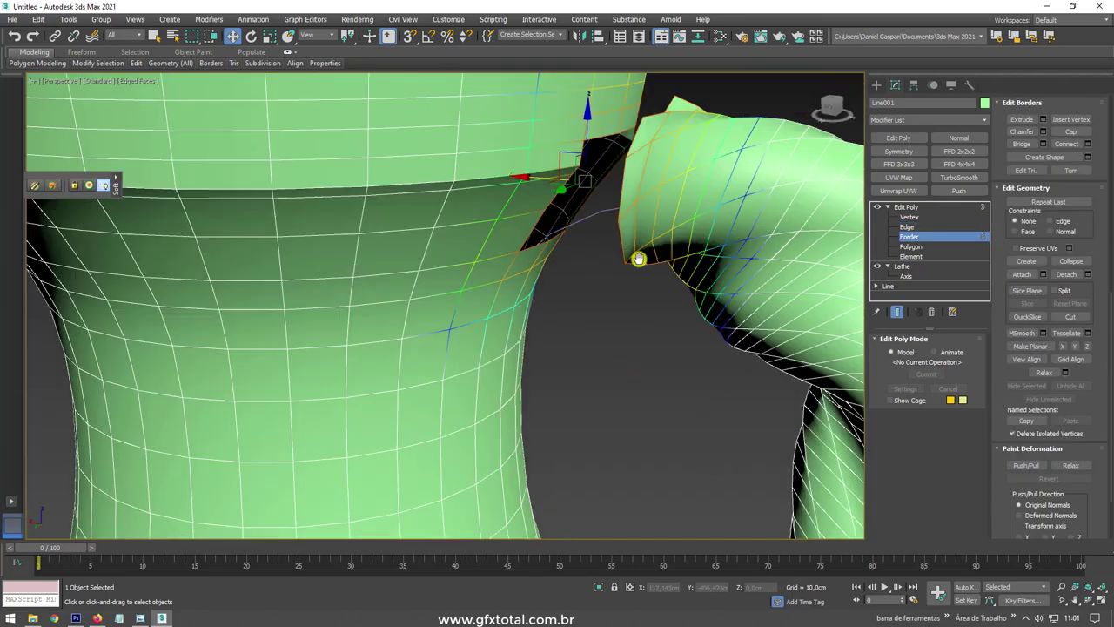
click(1025, 271)
scroll(704, 343, down, 3)
key(2)
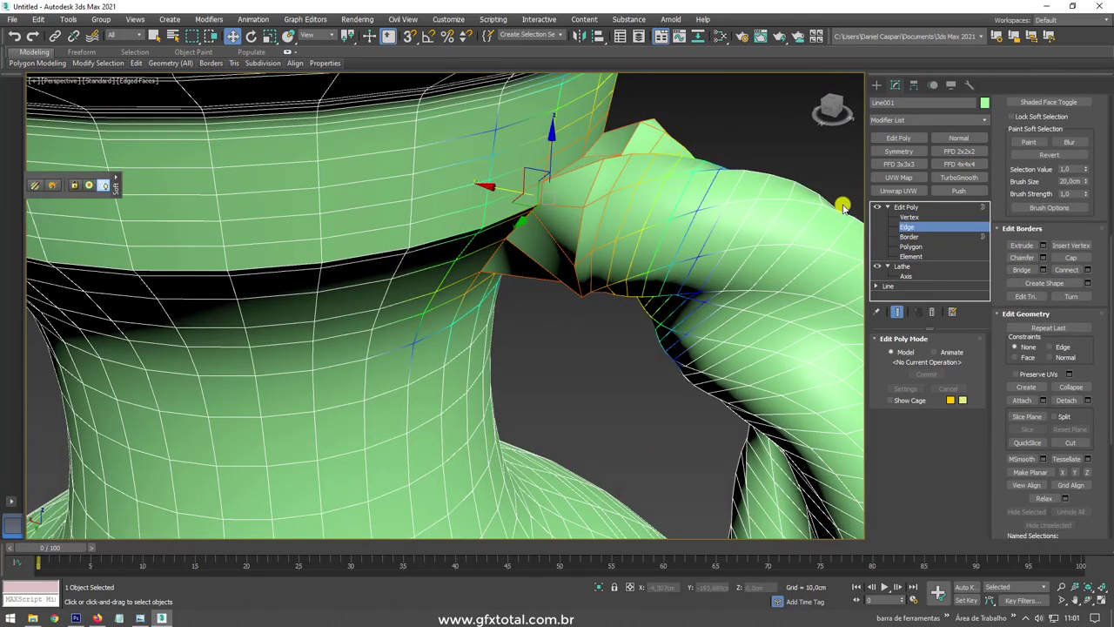
scroll(1062, 366, down, 5)
click(1044, 295)
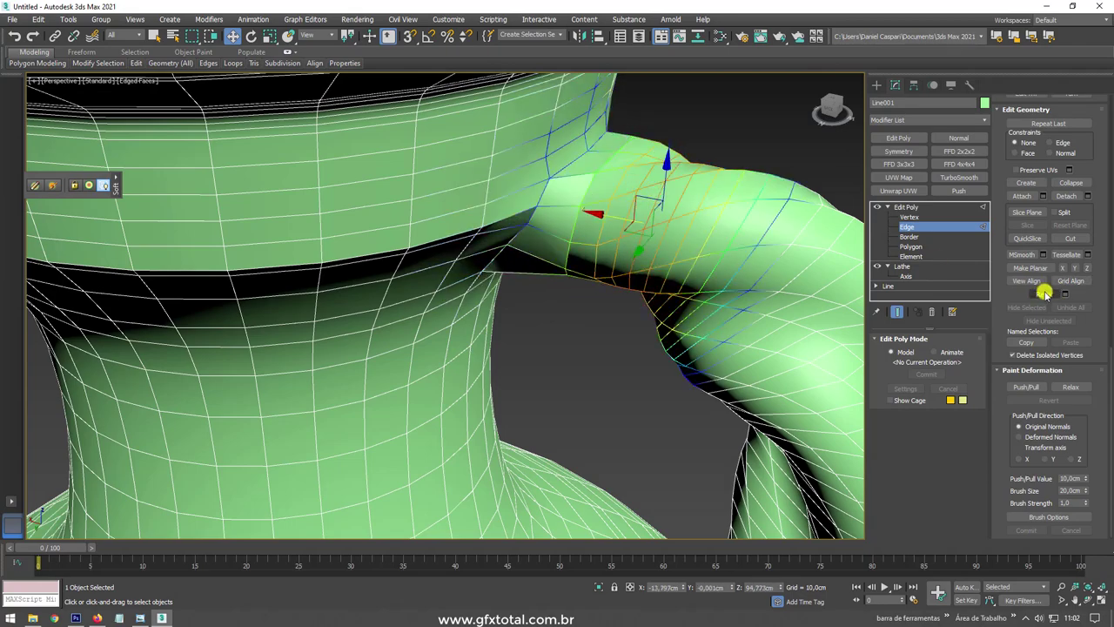
scroll(857, 218, down, 5)
click(906, 206)
Switch to Vertex level and orbit to the lower handle joint
scroll(778, 268, down, 5)
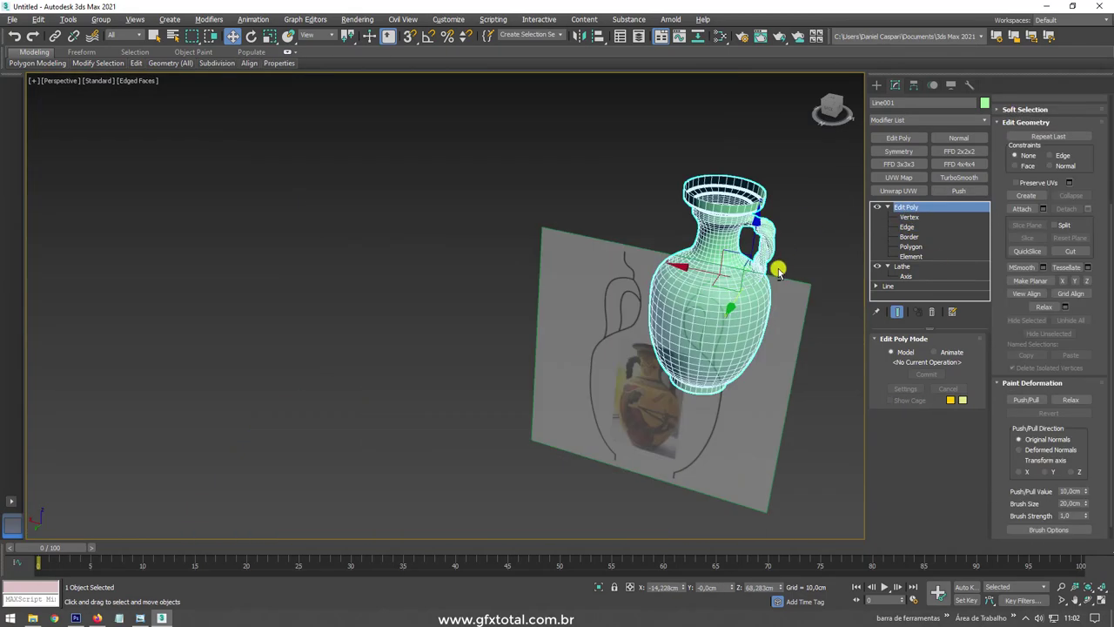
scroll(778, 269, up, 5)
scroll(609, 264, up, 3)
click(907, 227)
scroll(594, 264, up, 3)
alt+middle_drag(595, 263, 594, 220)
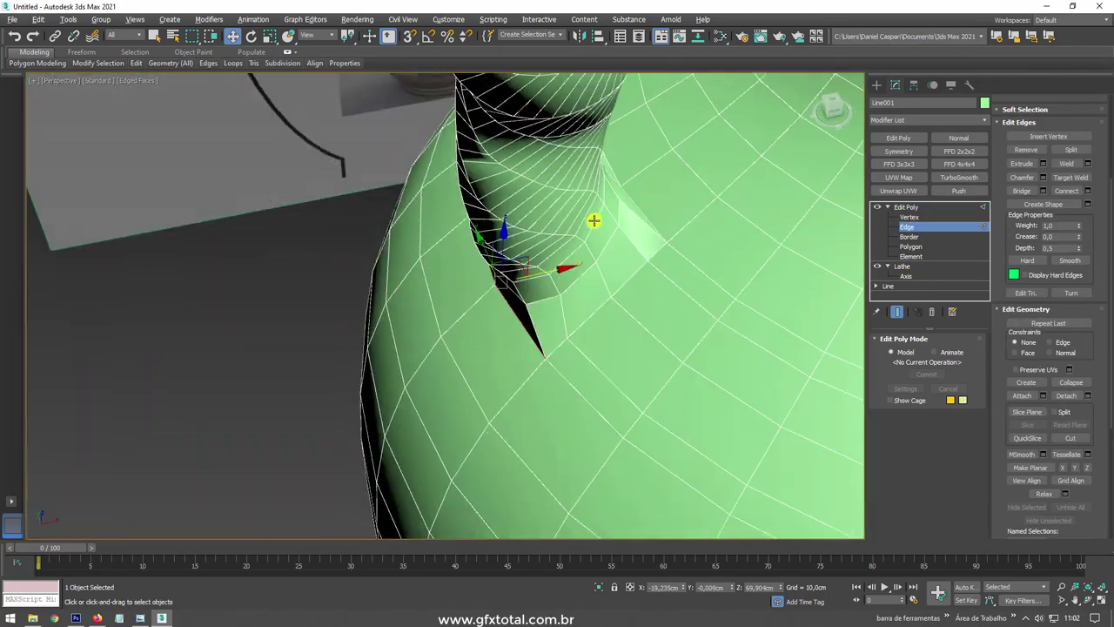
scroll(594, 220, down, 2)
click(908, 216)
alt+middle_drag(557, 288, 514, 322)
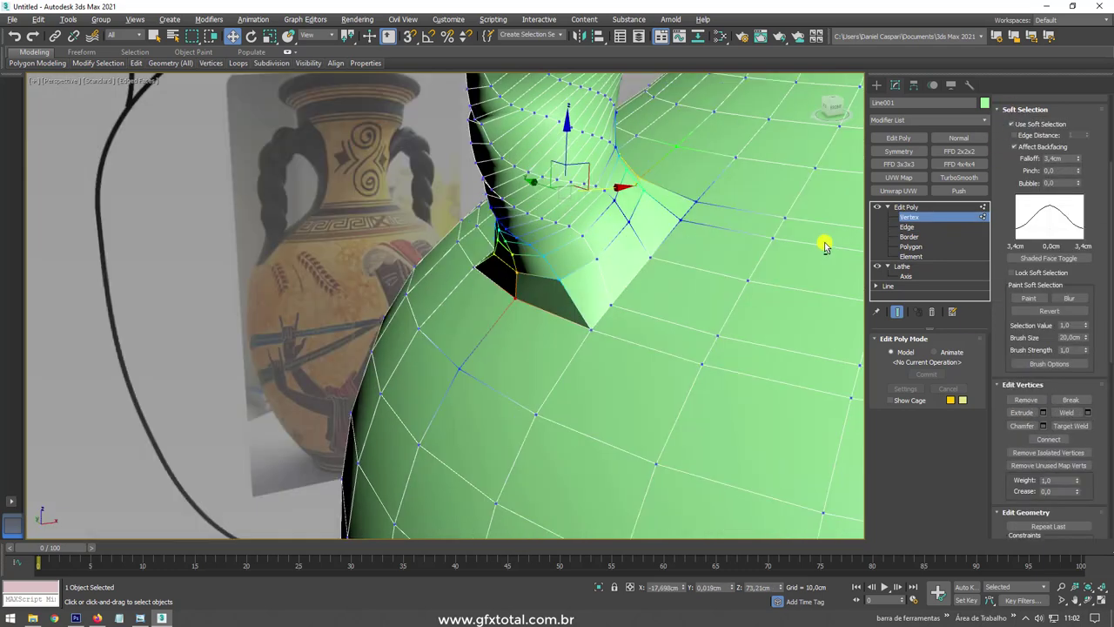
Relax the vertices around the lower handle joint and return to the Edit Poly top level
scroll(1073, 288, down, 3)
scroll(1079, 174, up, 4)
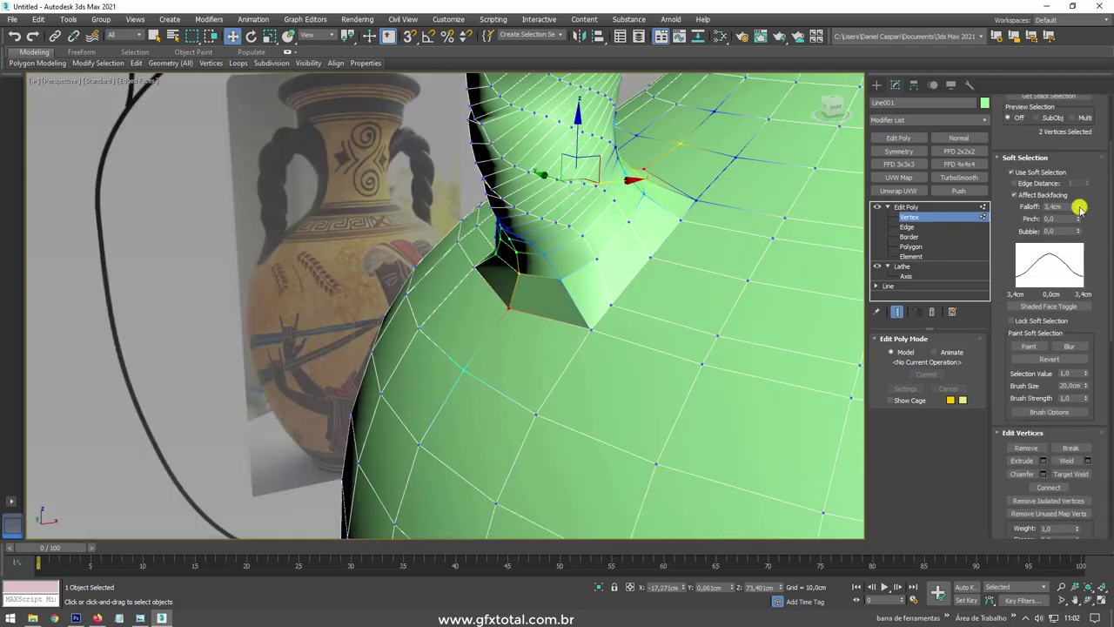
scroll(1061, 348, down, 2)
click(1045, 496)
alt+middle_drag(508, 312, 665, 112)
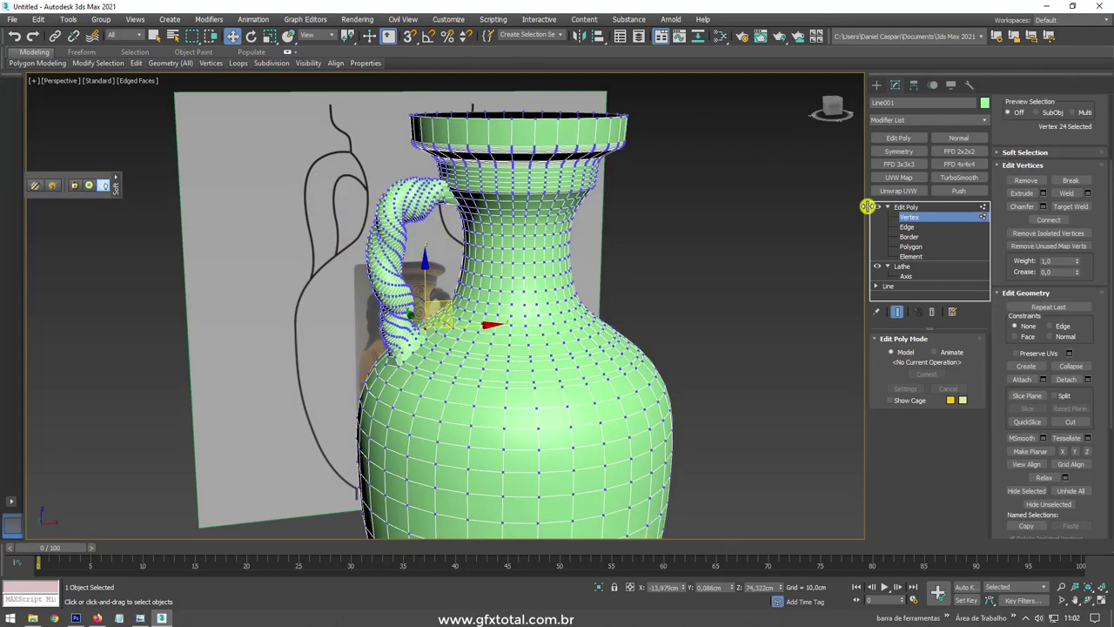
click(905, 206)
mouse_move(673, 346)
middle_down()
mouse_move(831, 317)
mouse_move(691, 323)
middle_up()
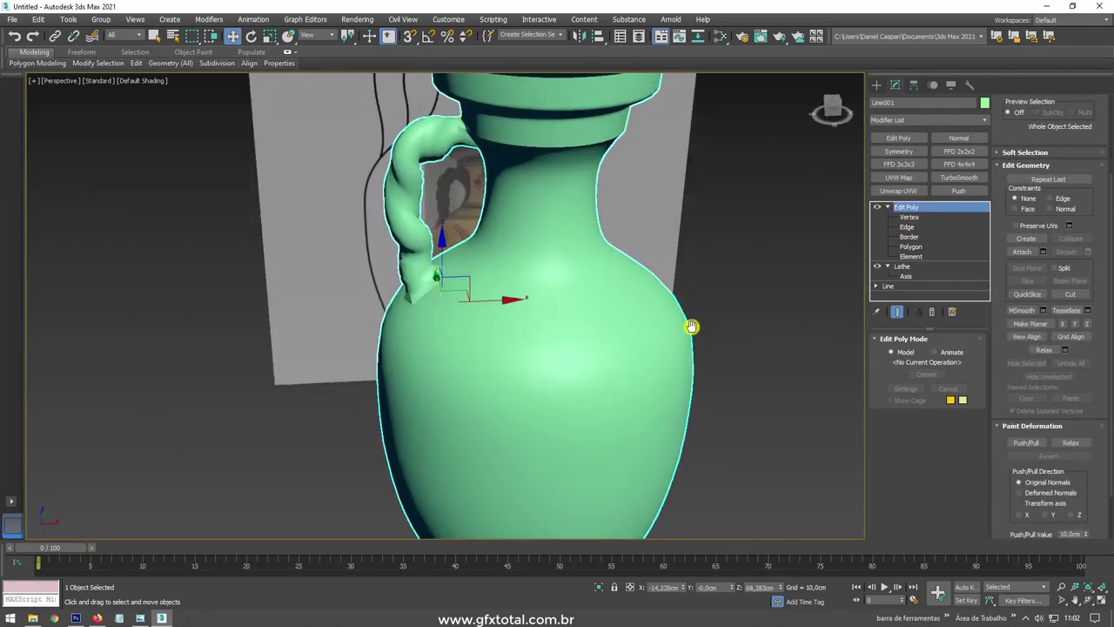
Select full edge loops along the twisted handle with Modify Selection > Loop
click(906, 226)
scroll(472, 192, up, 5)
scroll(532, 179, up, 3)
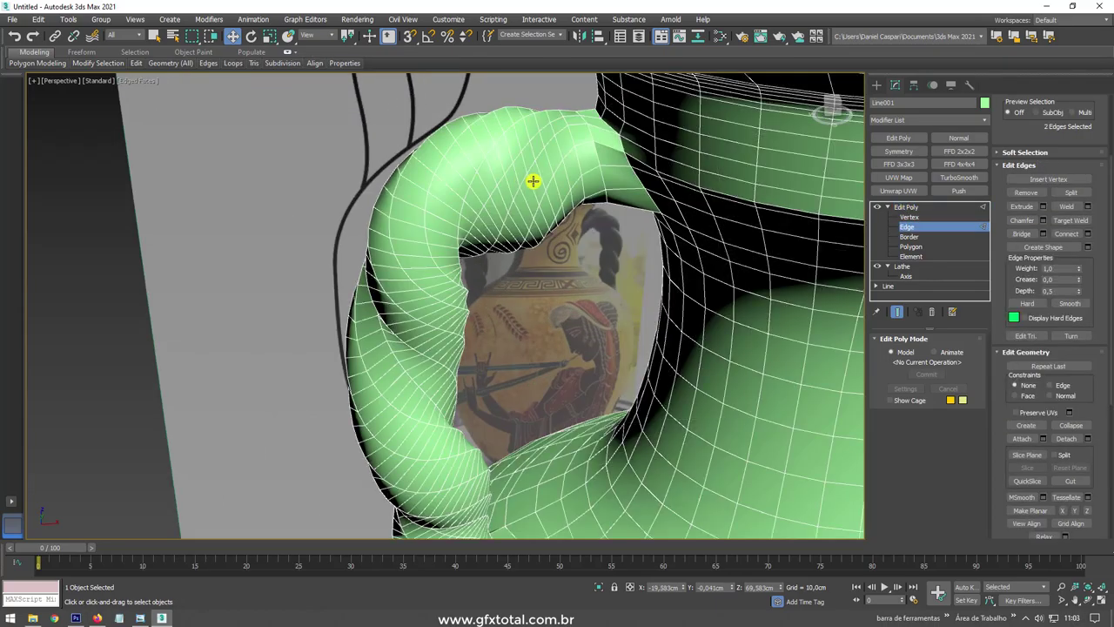
mouse_move(532, 179)
alt+middle_down()
mouse_move(423, 314)
mouse_move(405, 286)
mouse_move(520, 305)
mouse_move(445, 176)
mouse_move(488, 252)
mouse_move(535, 248)
alt+middle_up()
scroll(488, 290, up, 3)
scroll(512, 288, up, 2)
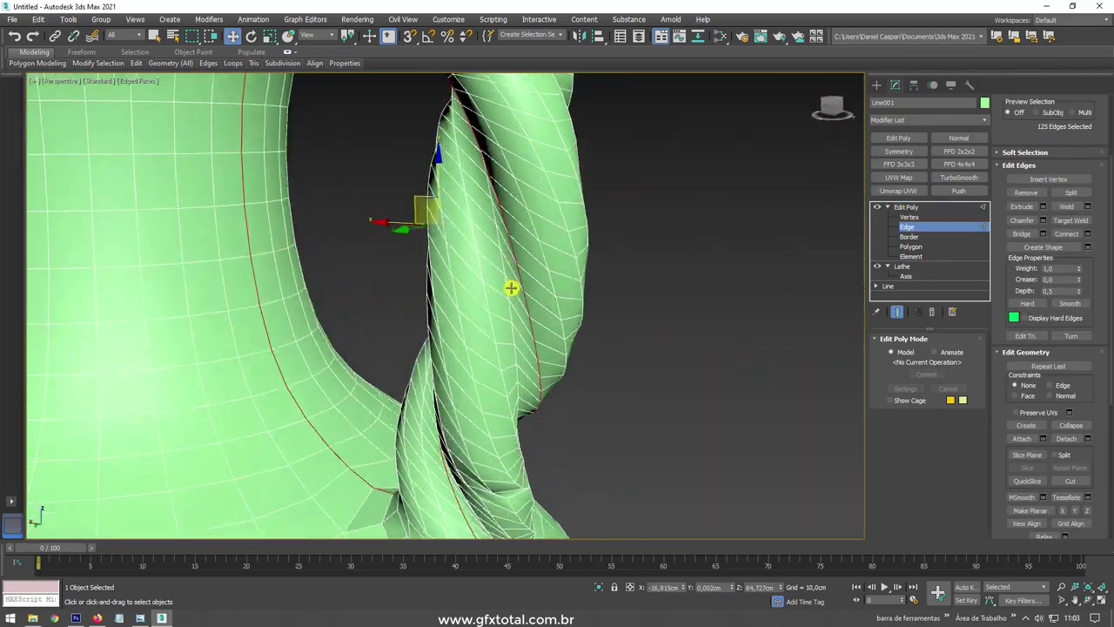
mouse_move(513, 288)
alt+middle_down()
mouse_move(574, 291)
mouse_move(535, 274)
mouse_move(542, 323)
mouse_move(522, 296)
alt+middle_up()
click(522, 300)
click(97, 63)
click(78, 139)
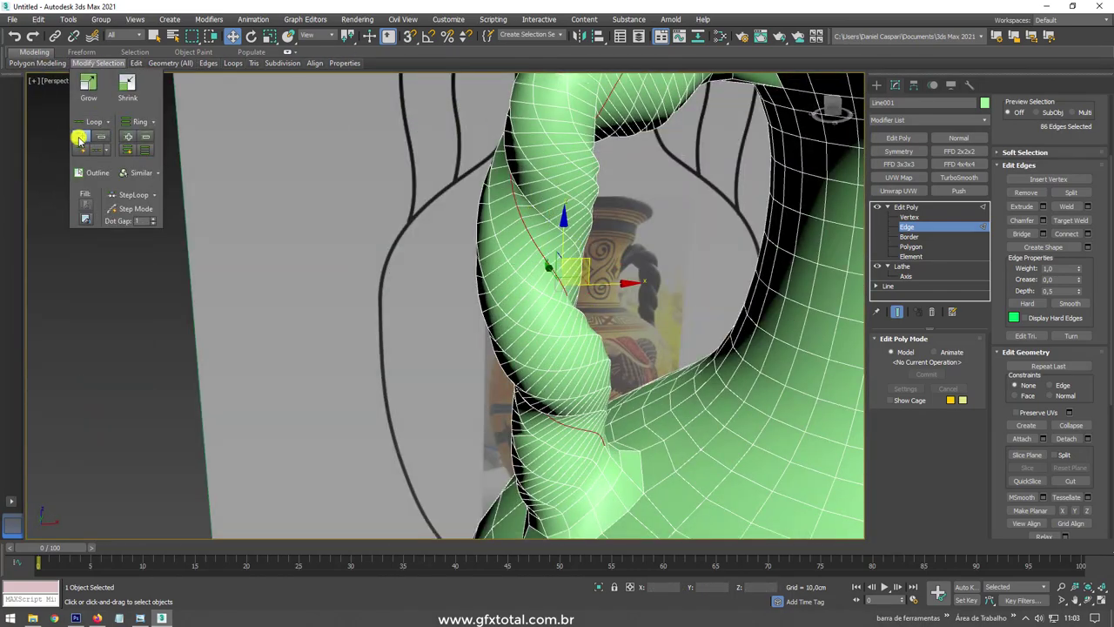
click(78, 140)
mouse_move(687, 319)
alt+middle_down()
mouse_move(567, 267)
mouse_move(373, 311)
alt+middle_up()
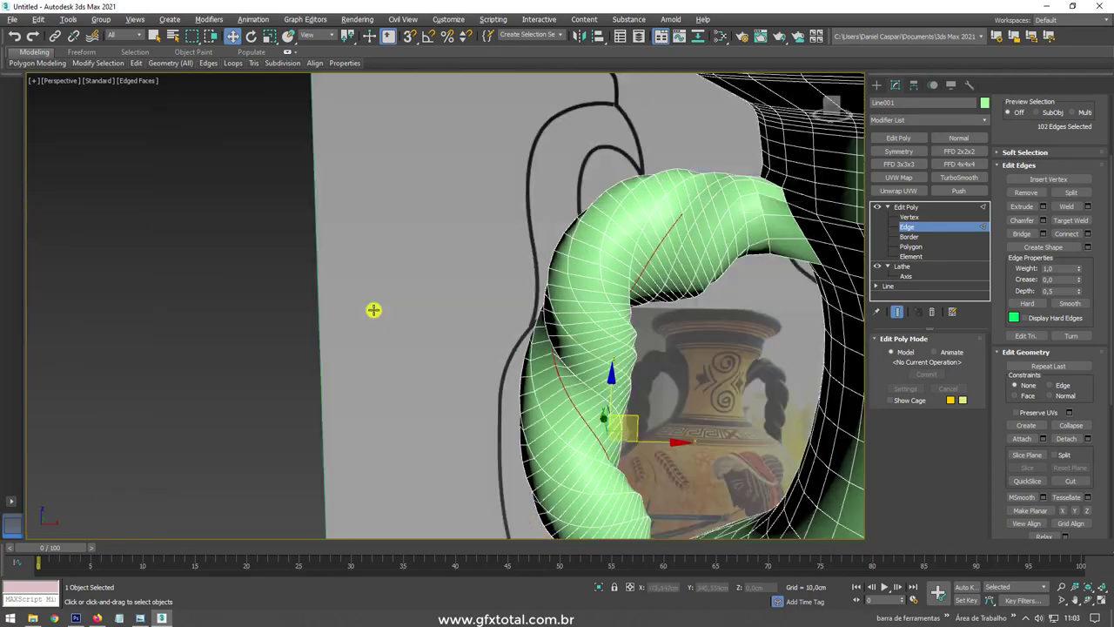
mouse_move(732, 178)
alt+middle_down()
mouse_move(821, 229)
mouse_move(725, 331)
mouse_move(666, 229)
mouse_move(572, 333)
alt+middle_up()
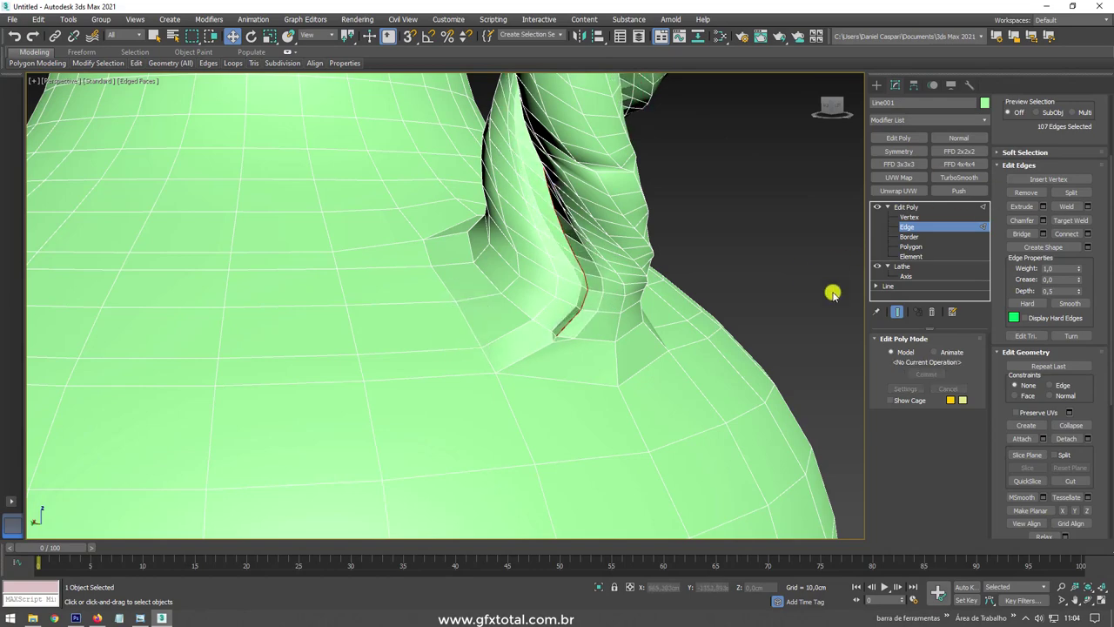
Target-weld the stray vertices where the handle meets the vase body
key(1)
scroll(517, 364, down, 5)
scroll(566, 323, up, 5)
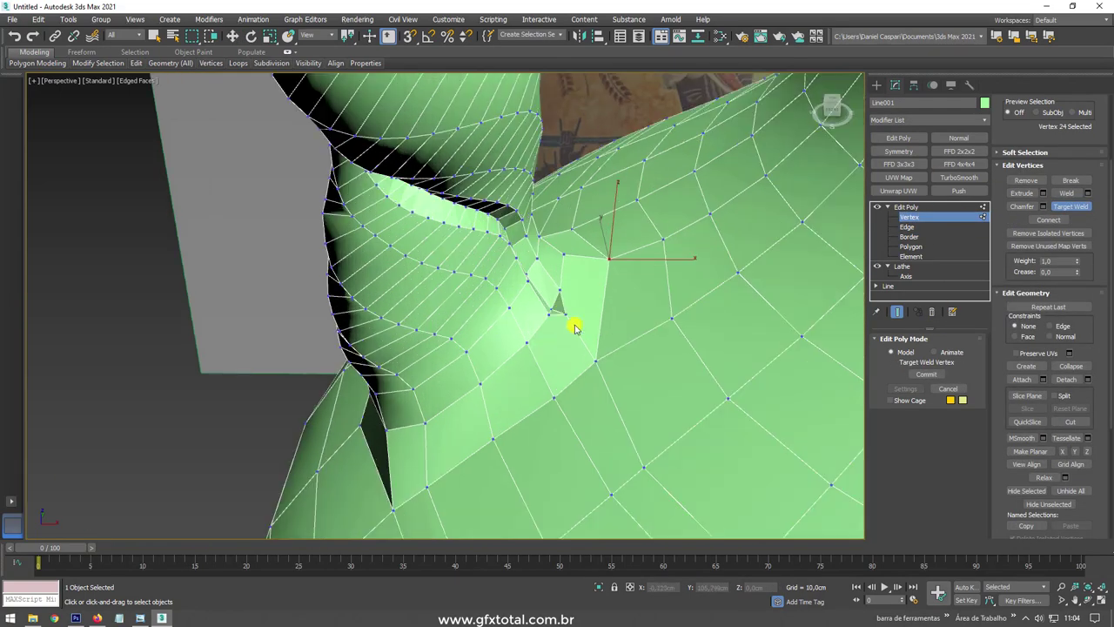
alt+middle_drag(574, 323, 609, 291)
scroll(609, 291, up, 3)
alt+middle_drag(683, 222, 572, 253)
scroll(566, 298, up, 5)
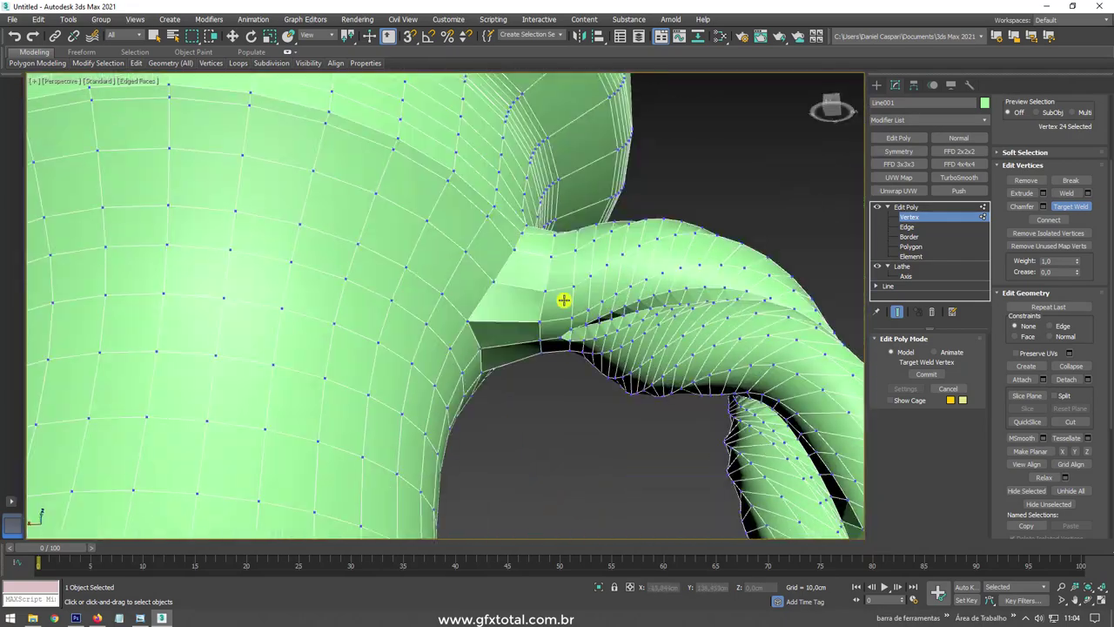
scroll(505, 366, up, 3)
right_click(505, 366)
scroll(505, 366, down, 8)
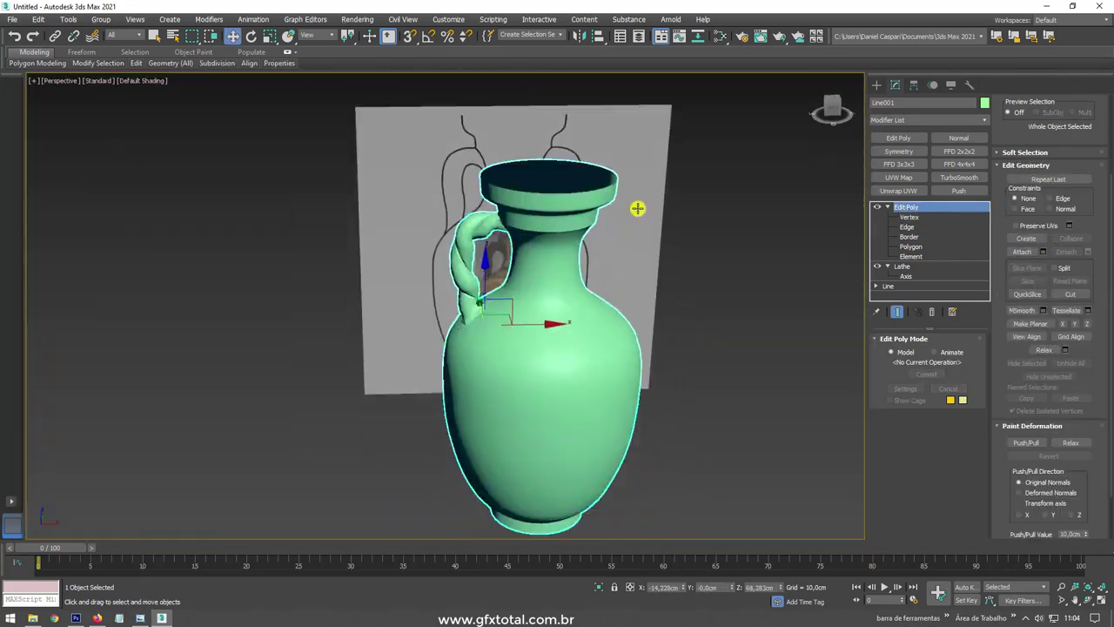
Add a Symmetry modifier plus a new Edit Poly above it, and turn off Edged Faces
click(893, 206)
click(909, 217)
scroll(552, 161, up, 5)
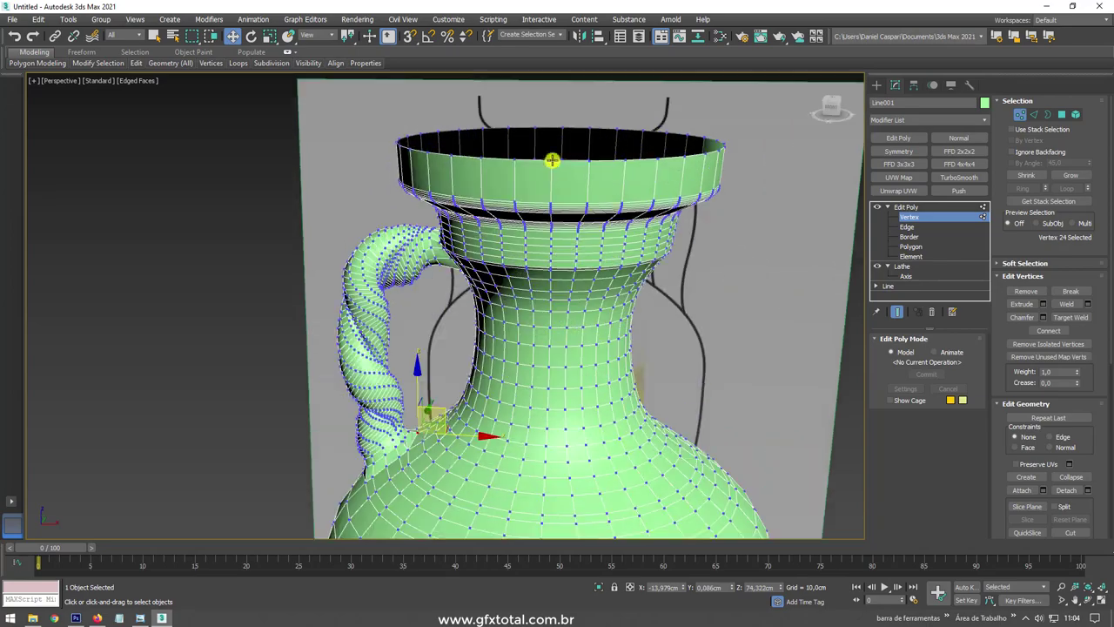
click(898, 150)
scroll(609, 266, up, 3)
click(898, 138)
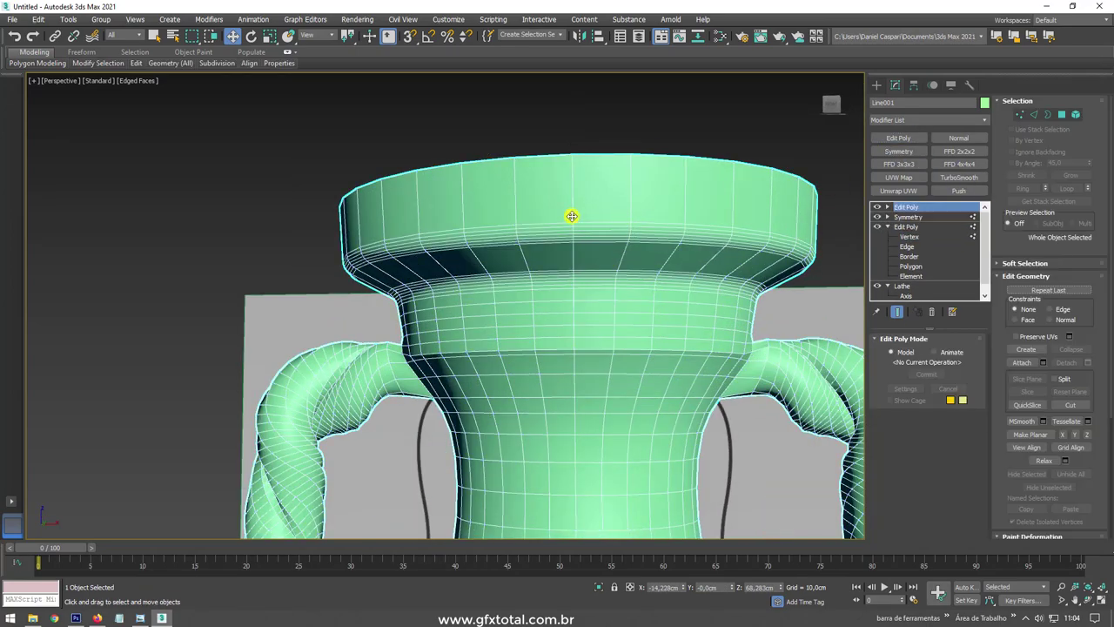
scroll(570, 217, down, 6)
mouse_move(661, 287)
alt+middle_down()
mouse_move(567, 340)
mouse_move(485, 322)
mouse_move(463, 291)
alt+middle_up()
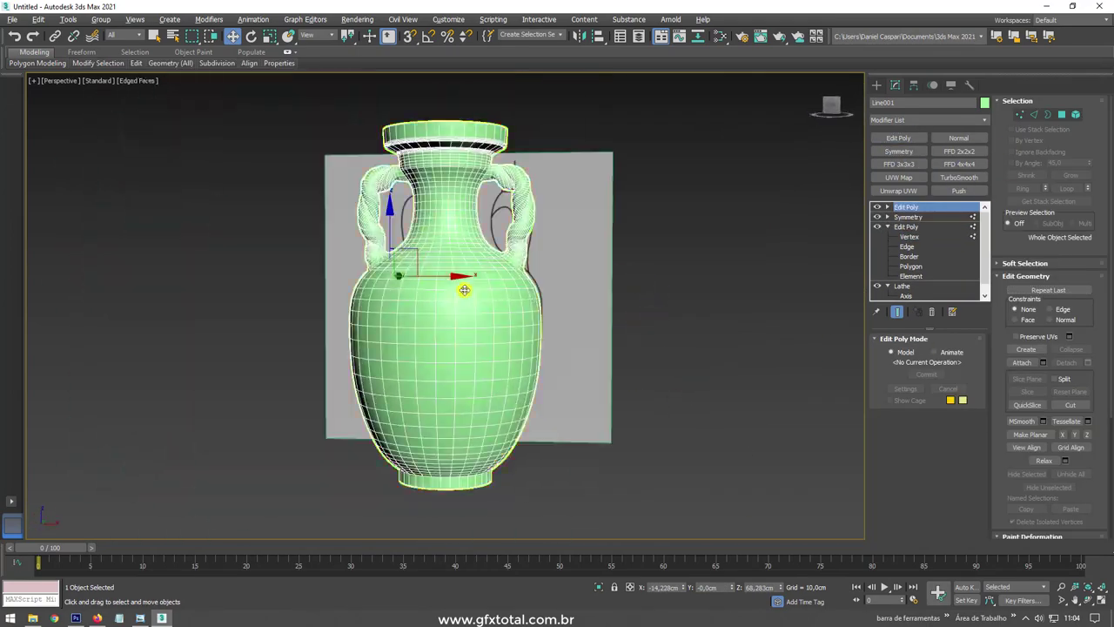
key(F4)
mouse_move(593, 399)
alt+middle_down()
mouse_move(566, 308)
mouse_move(513, 253)
alt+middle_up()
Drag a copy of the vase out to the right of the original
shift+drag(512, 254, 754, 318)
key(Return)
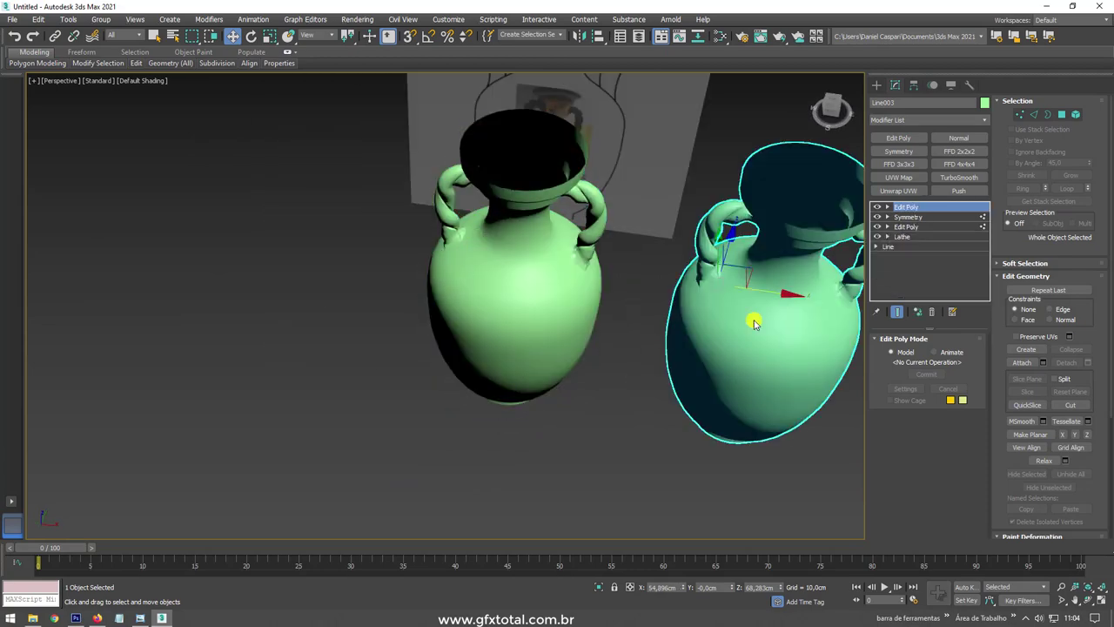
alt+middle_drag(754, 318, 821, 203)
key(2)
key(F3)
Select a vertical polygon ring on the copy and delete the other faces
scroll(706, 203, up, 4)
click(1029, 184)
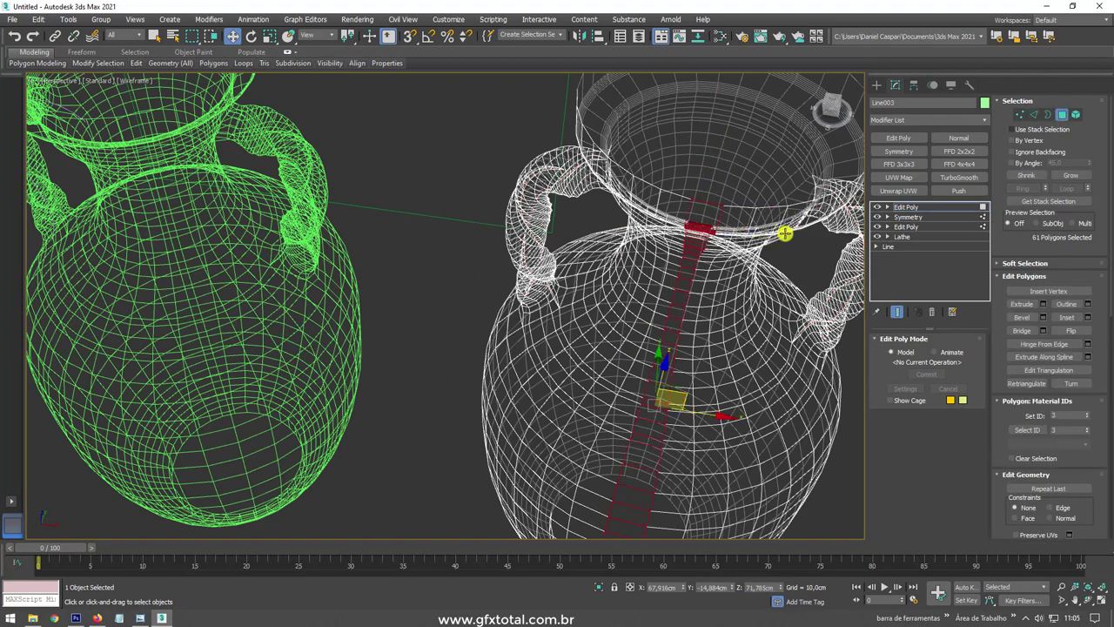
key(Delete)
key(F3)
Open Tools > Array and cancel it without making copies
click(67, 20)
click(78, 238)
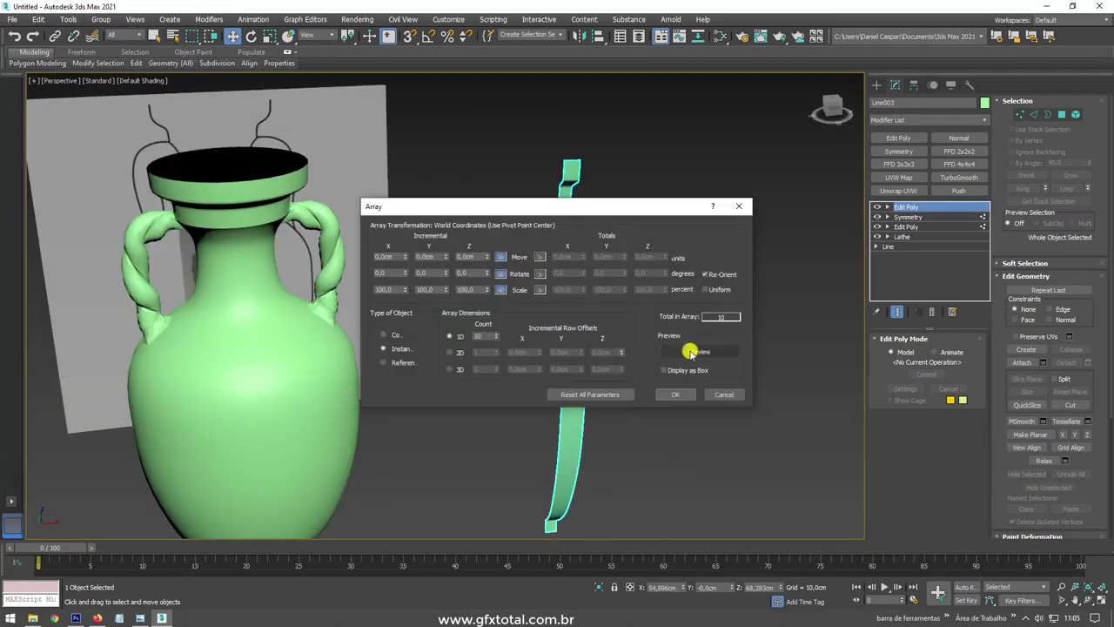
click(709, 391)
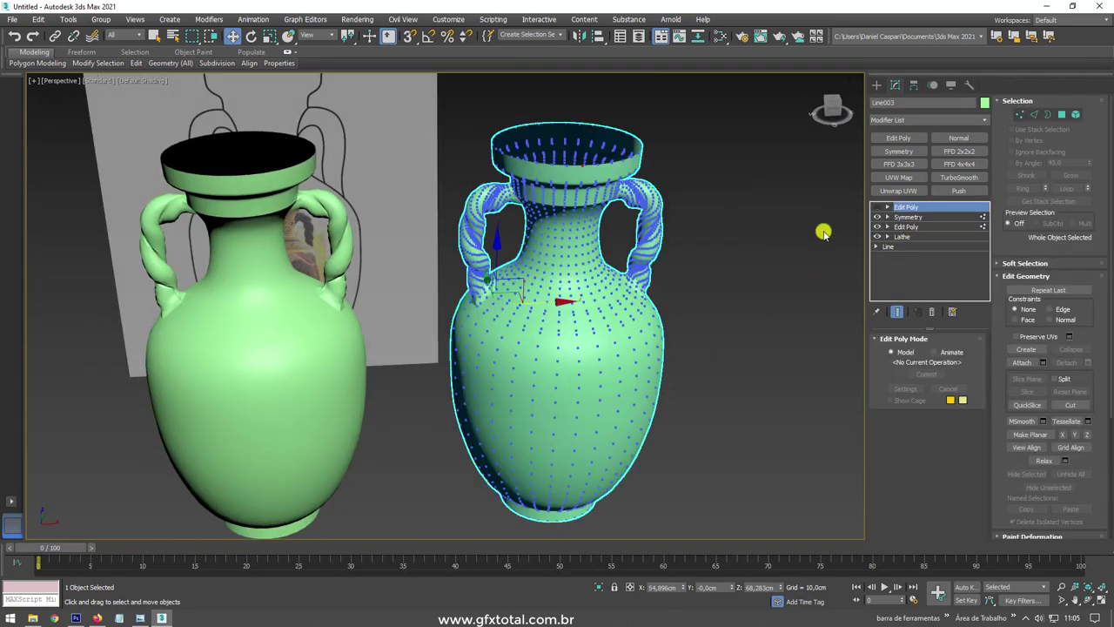
Pull the vase rim's border upward and select the top ring of polygons
click(1048, 114)
click(565, 130)
shift+drag(564, 101, 564, 74)
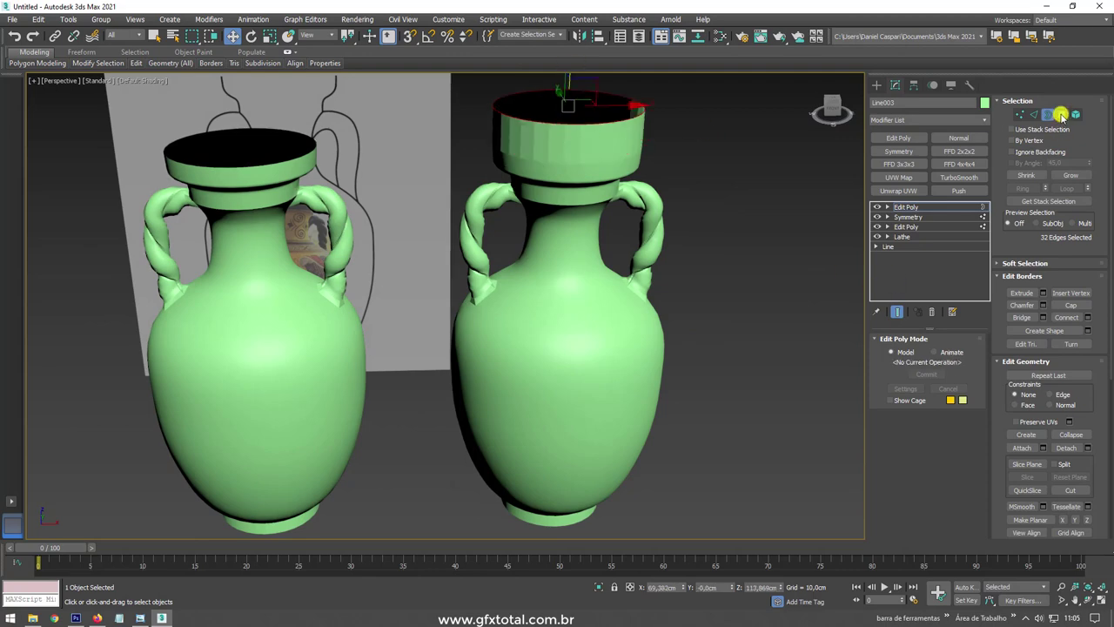
click(1062, 114)
alt+middle_drag(565, 305, 609, 287)
click(621, 212)
click(1097, 218)
Select a vertical face strip on the copy, invert with Ctrl+I and delete the rest
click(905, 227)
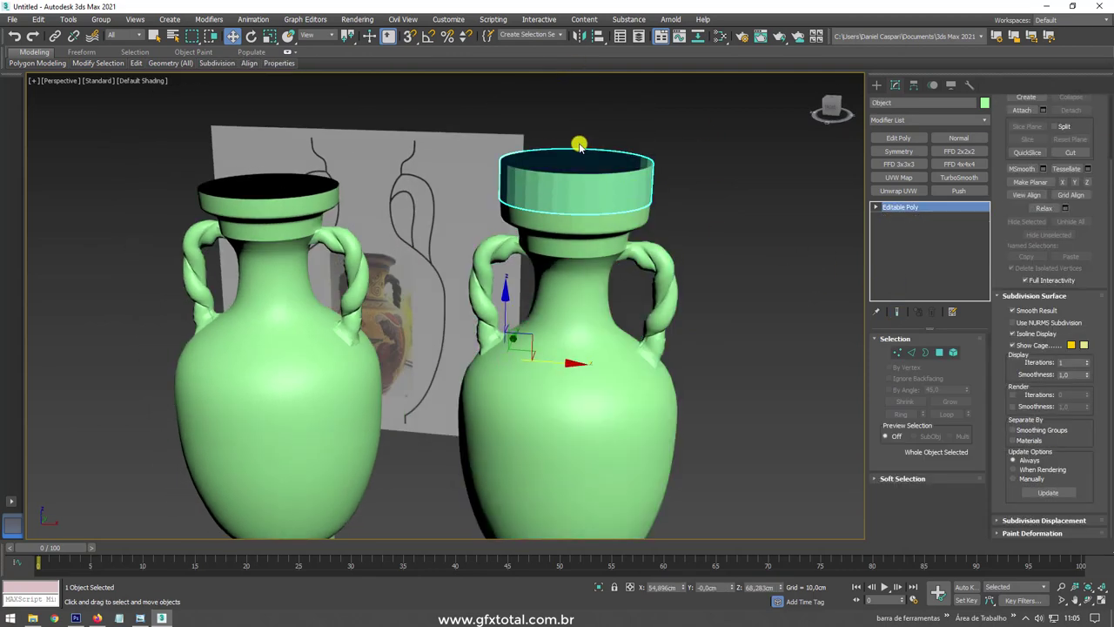
click(914, 85)
click(894, 84)
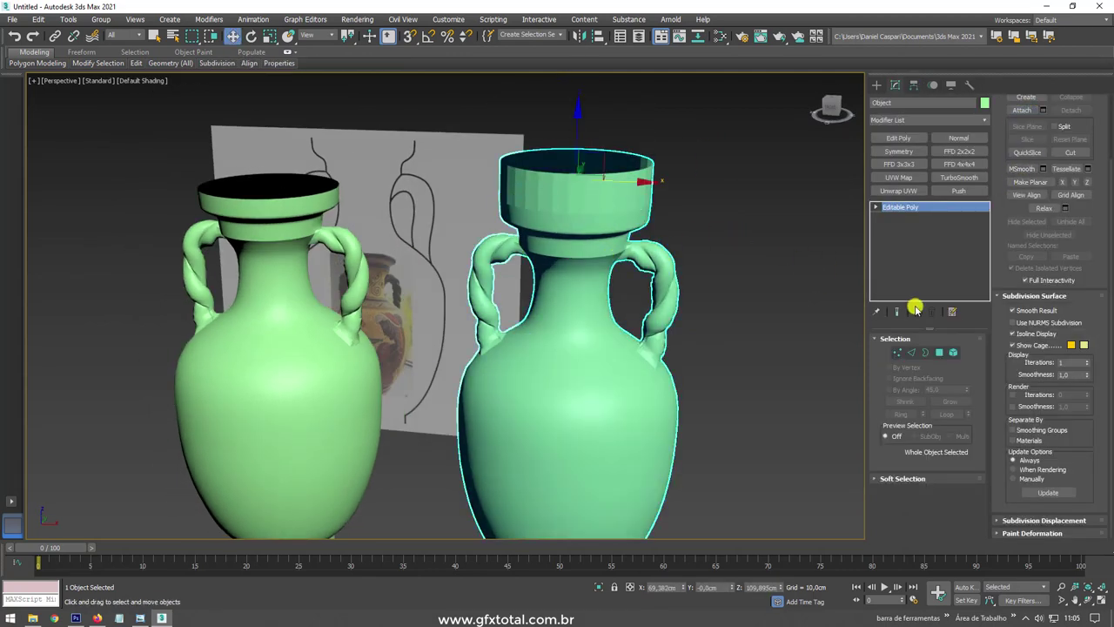
click(939, 351)
click(911, 352)
click(630, 237)
click(878, 403)
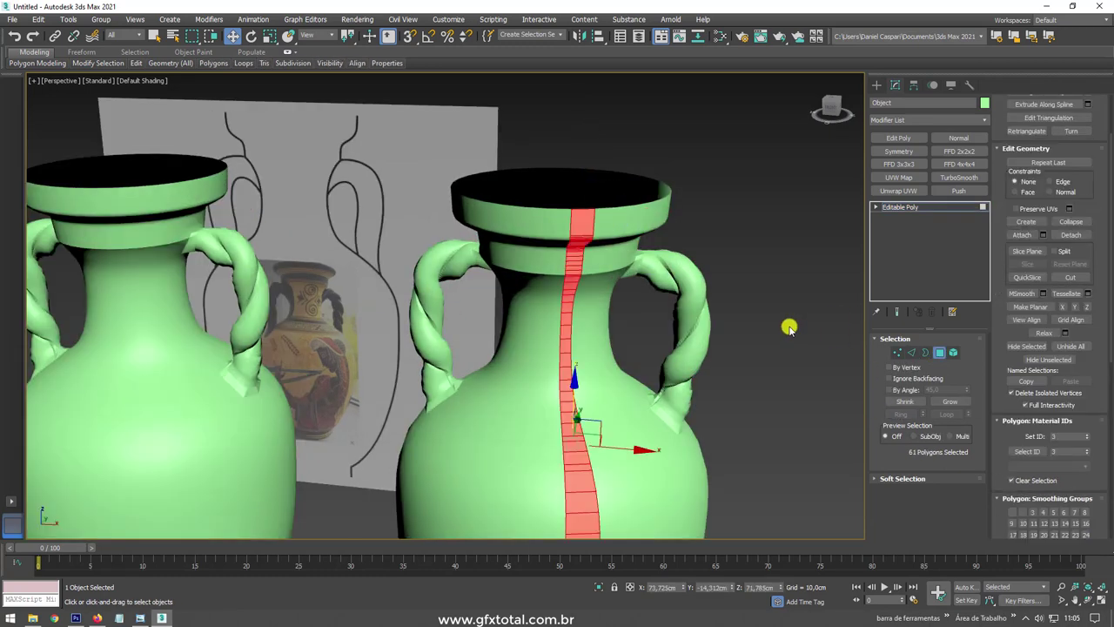
key(ctrl+i)
key(Delete)
scroll(693, 292, down, 3)
Array the strip 32 times around Z with a 360° total rotation
key(alt+t)
key(a)
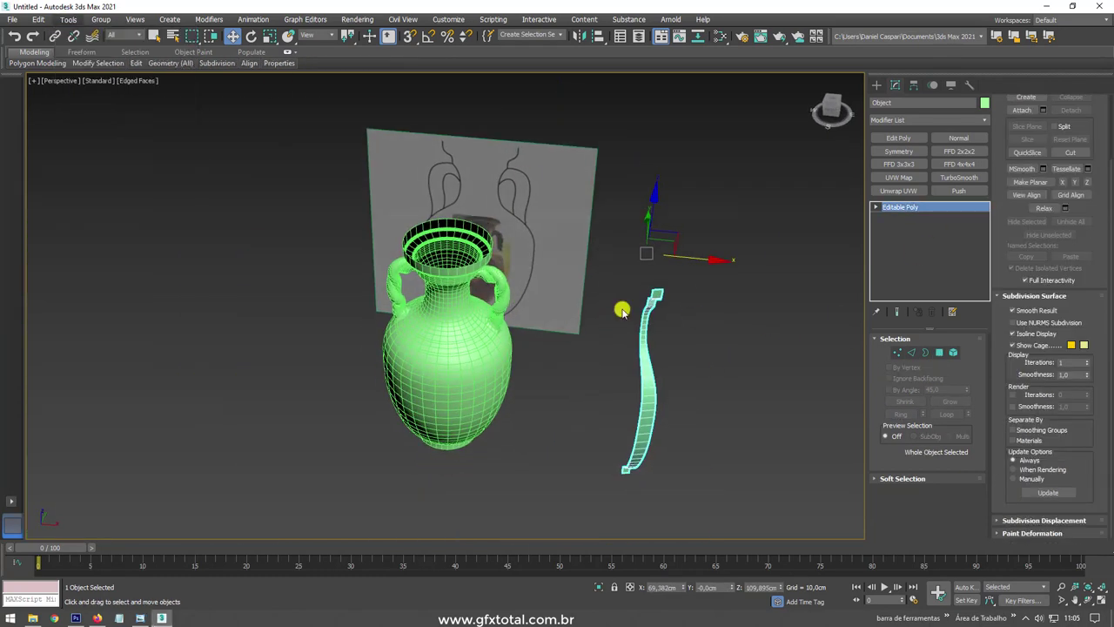
click(479, 235)
text(360)
key(Return)
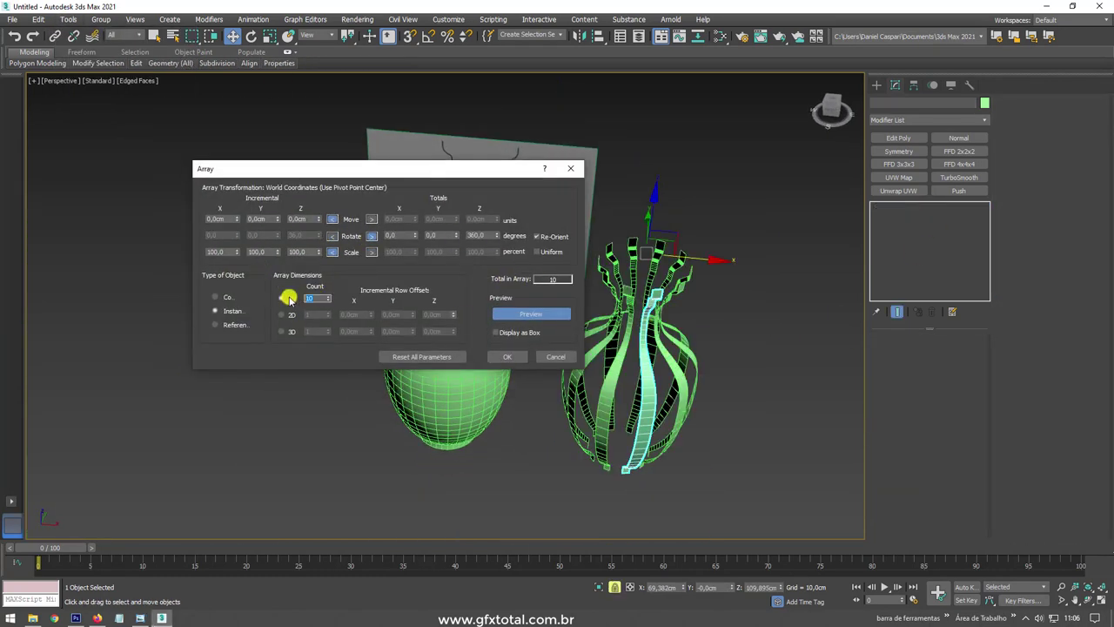
key(Return)
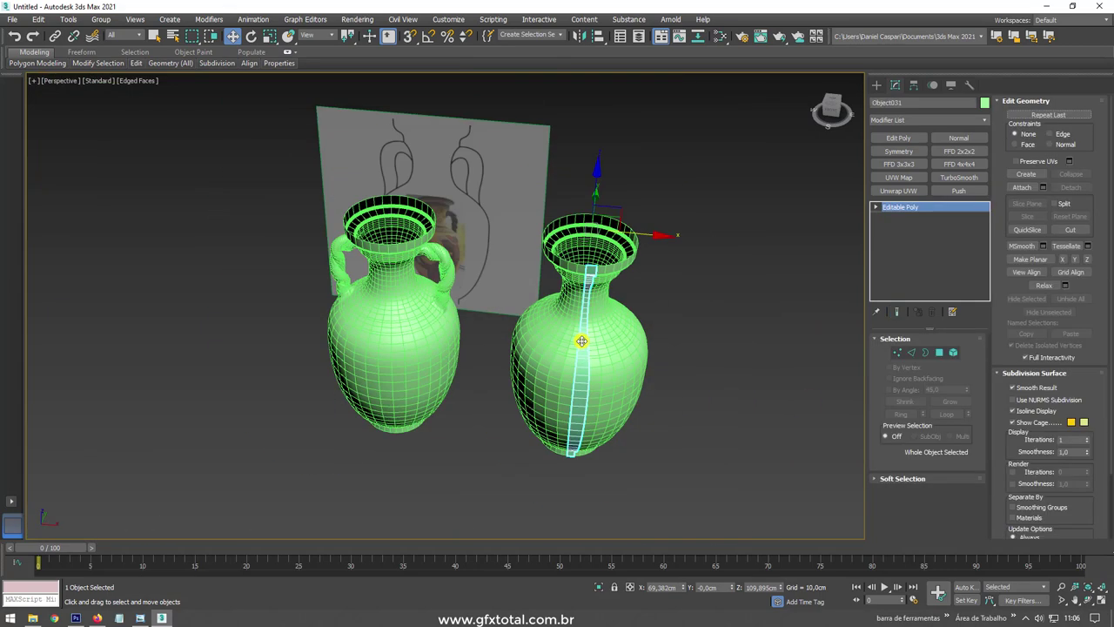
Attach all 32 strip copies into one mesh using Attach List
click(576, 348)
key(z)
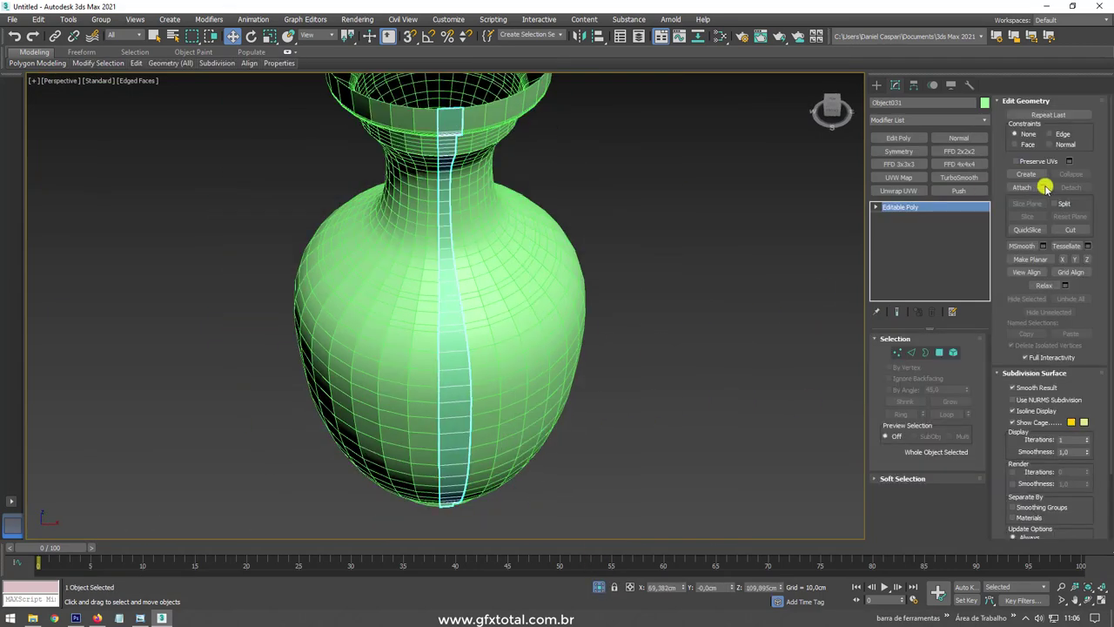
click(1044, 188)
key(ctrl+a)
click(194, 323)
Inspect the merged mesh in vertex, edge and polygon modes and select all polygons
key(1)
scroll(628, 396, down, 4)
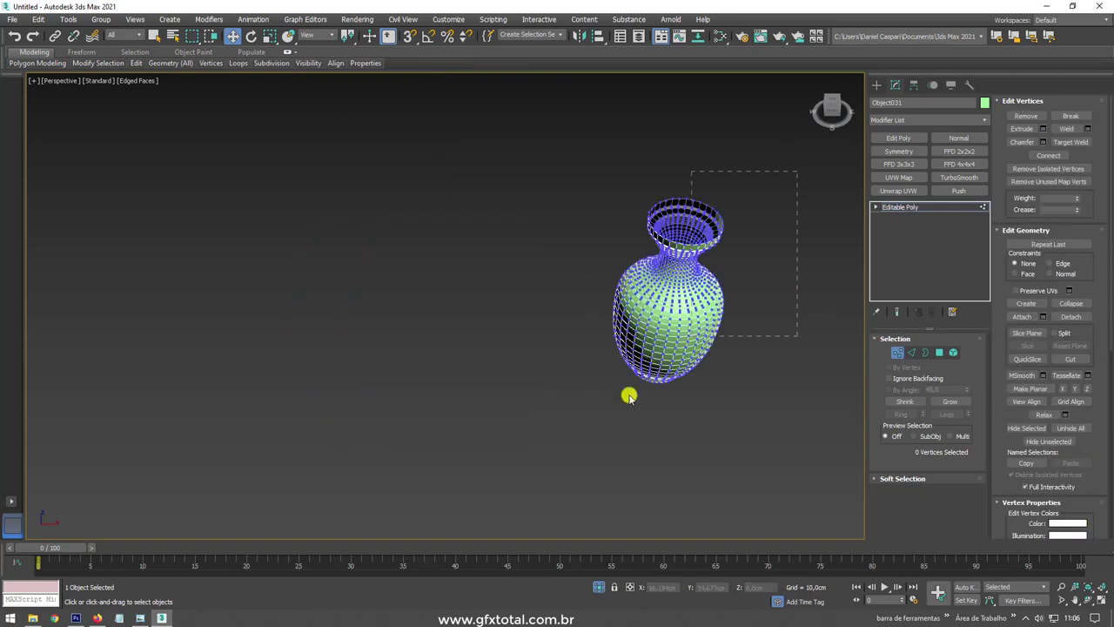
scroll(808, 236, up, 5)
key(2)
scroll(674, 194, up, 3)
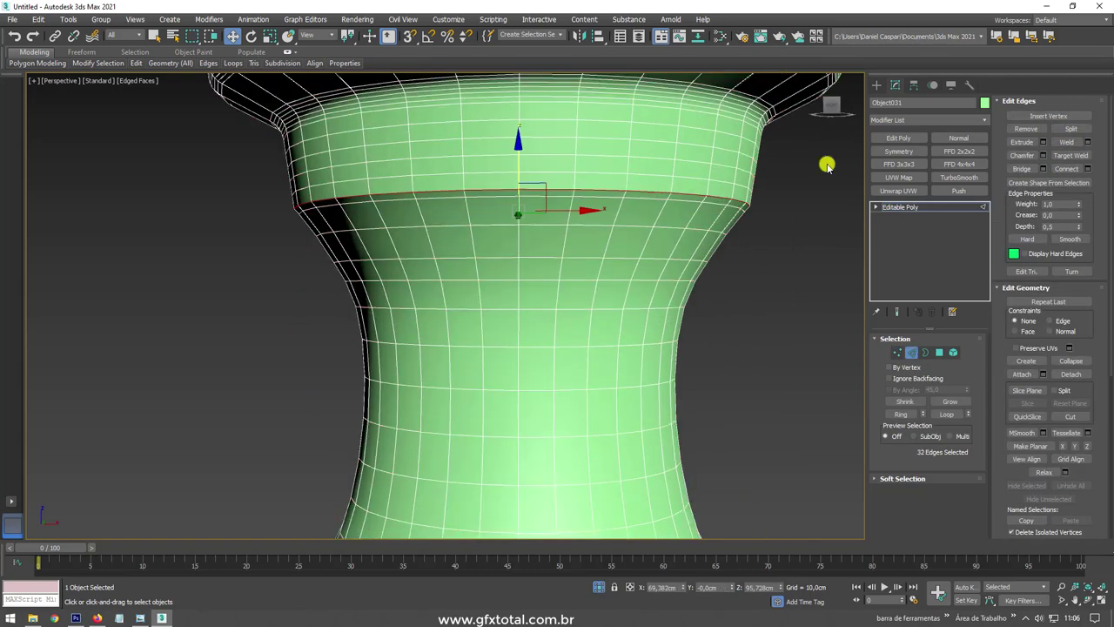
scroll(672, 290, down, 2)
key(4)
key(ctrl+a)
Delete the extra rim edges at the top of the vase
alt+middle_drag(667, 261, 905, 157)
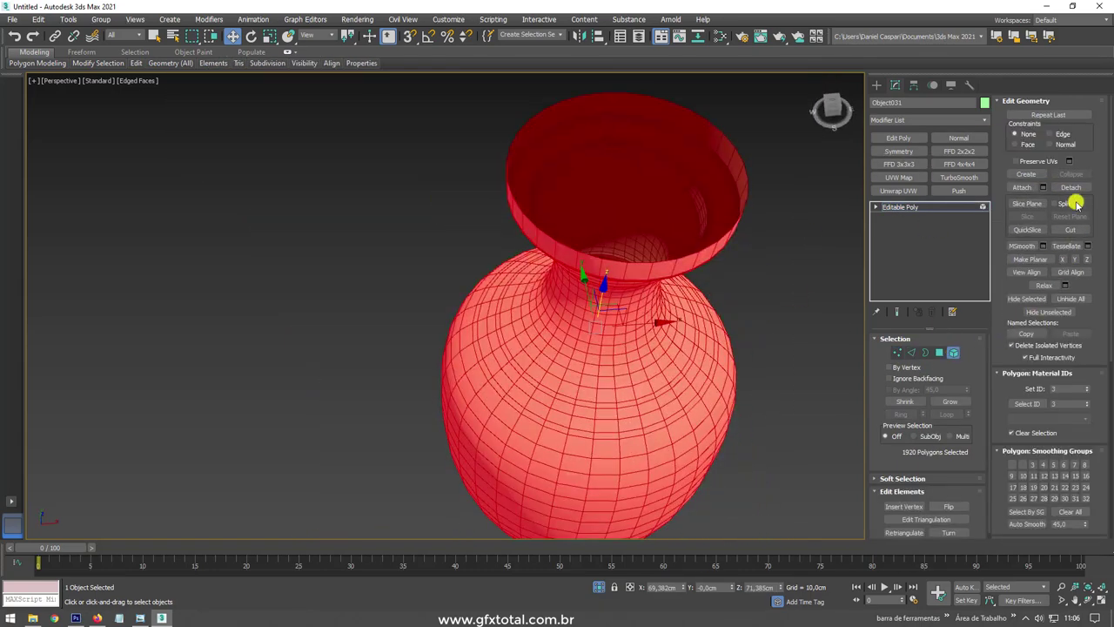
alt+middle_drag(655, 320, 651, 323)
scroll(691, 267, up, 3)
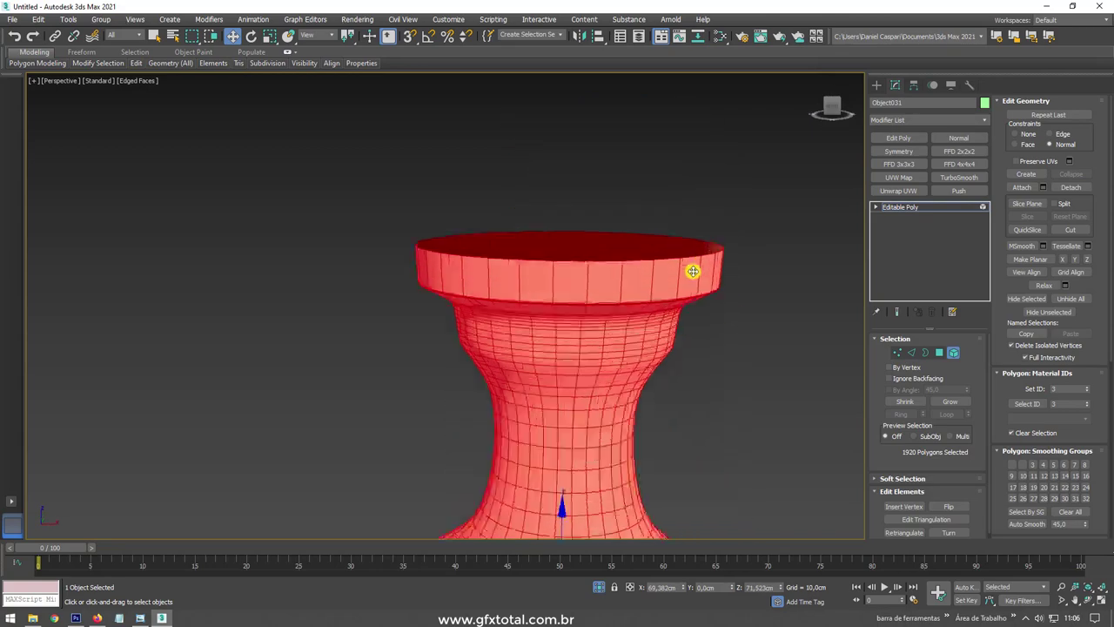
key(2)
scroll(623, 268, up, 1)
scroll(623, 268, up, 5)
key(BackSpace)
scroll(620, 271, down, 3)
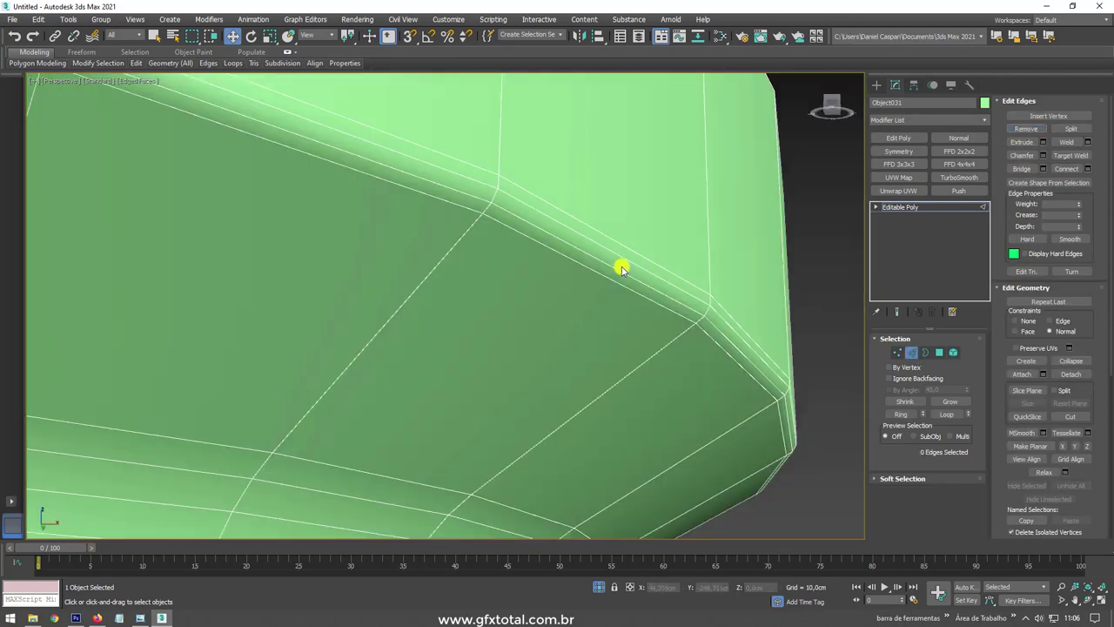
scroll(632, 249, down, 5)
Select the whole vase as a single element
click(900, 207)
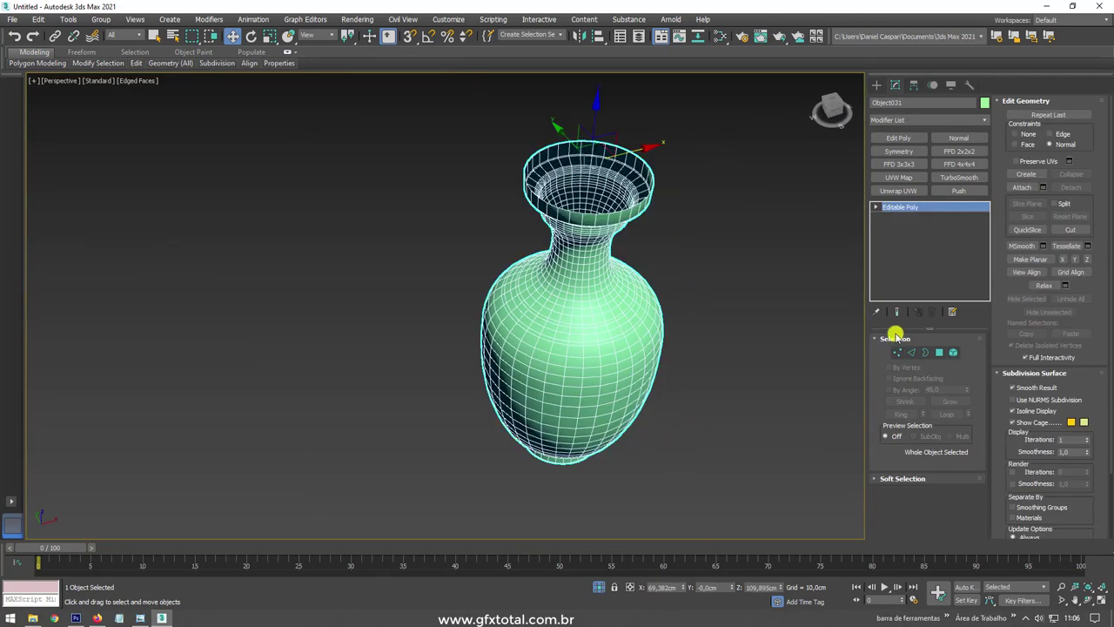
click(953, 352)
click(655, 402)
scroll(957, 504, down, 2)
Center-align the rebuilt vase Object031 on Line001 in X, Y and Z
click(953, 351)
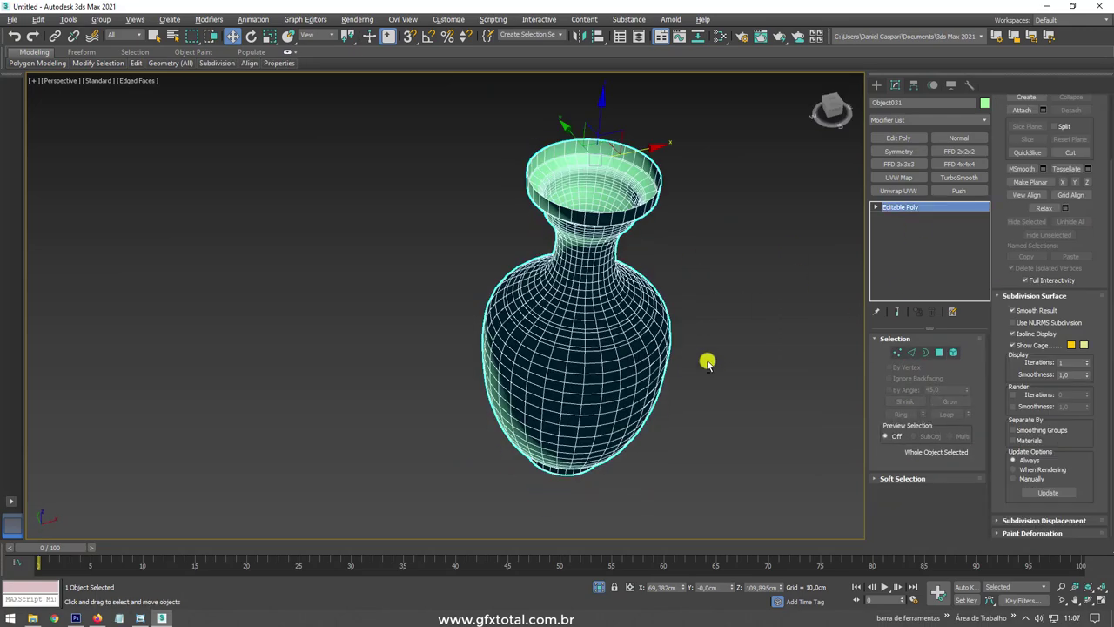
scroll(601, 470, down, 4)
scroll(601, 470, up, 3)
key(alt+a)
click(375, 278)
click(592, 415)
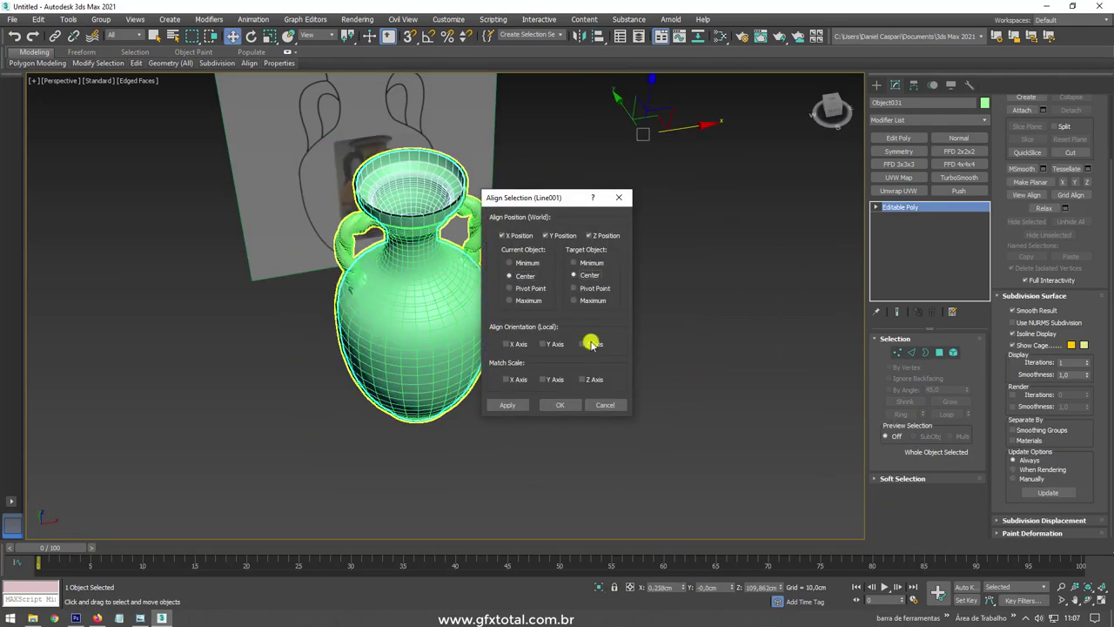
click(557, 470)
alt+middle_drag(557, 470, 566, 339)
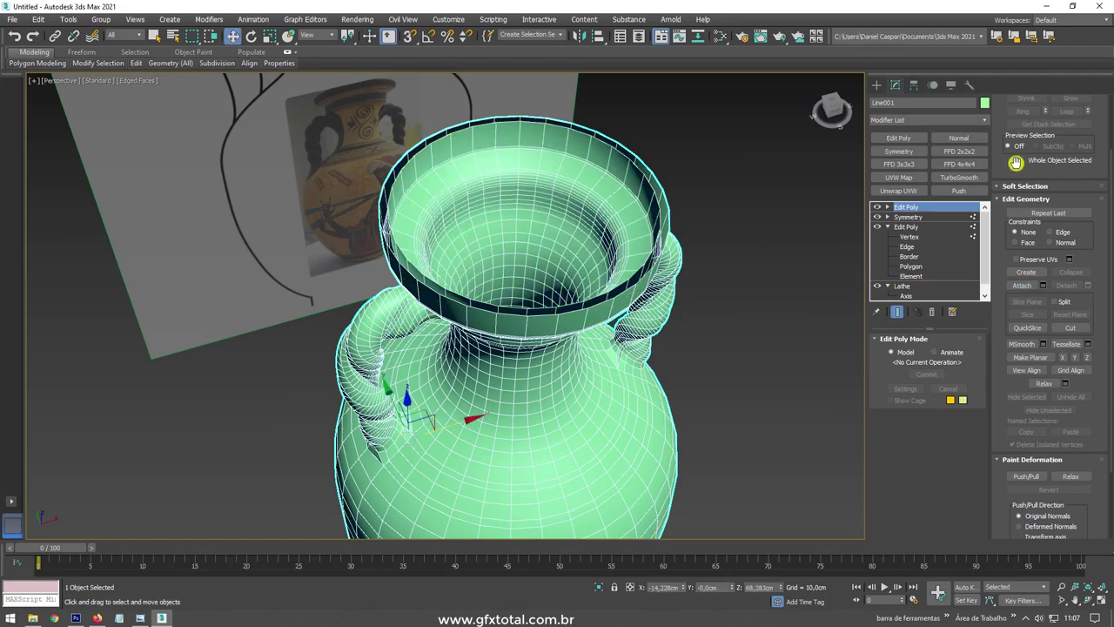
Chamfer the original vase's rim border by 0.311cm
click(909, 236)
alt+middle_drag(1074, 235, 682, 241)
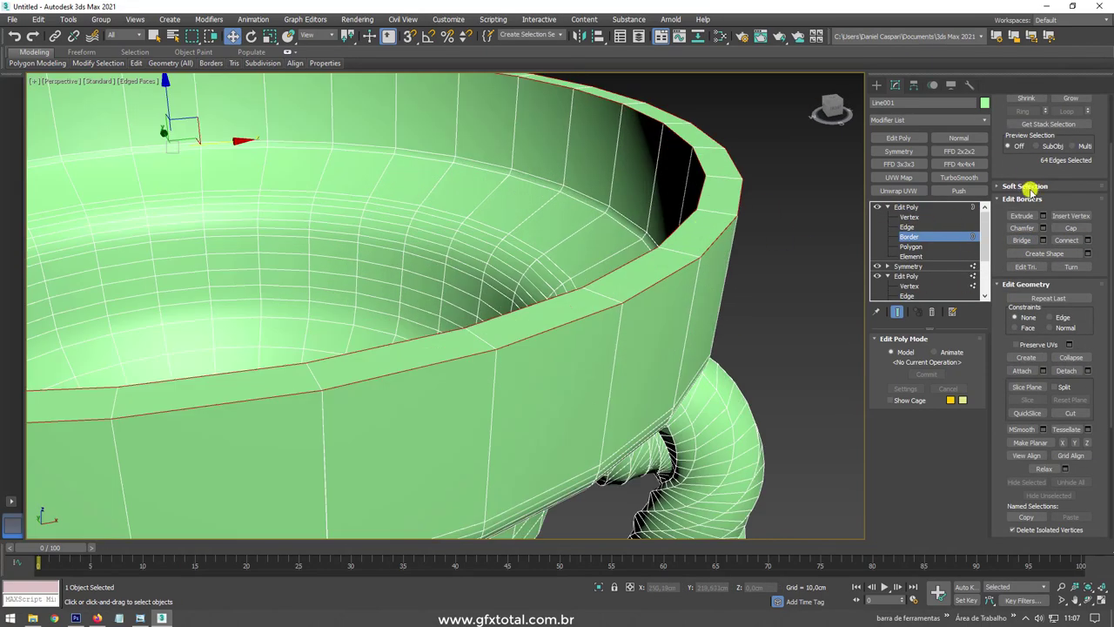
click(1020, 229)
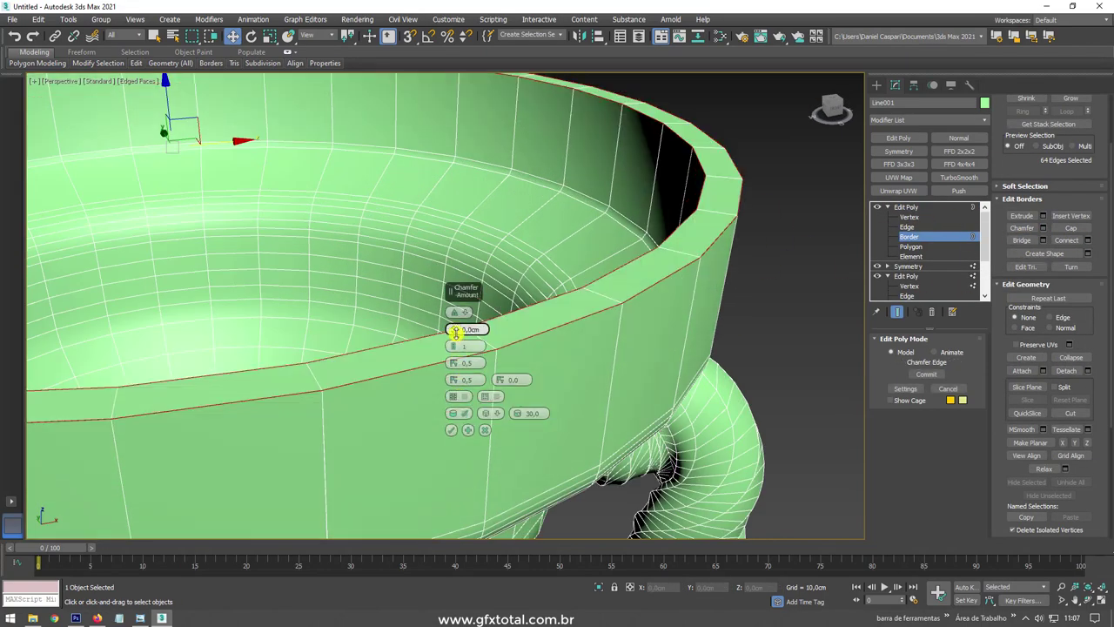
drag(455, 332, 452, 331)
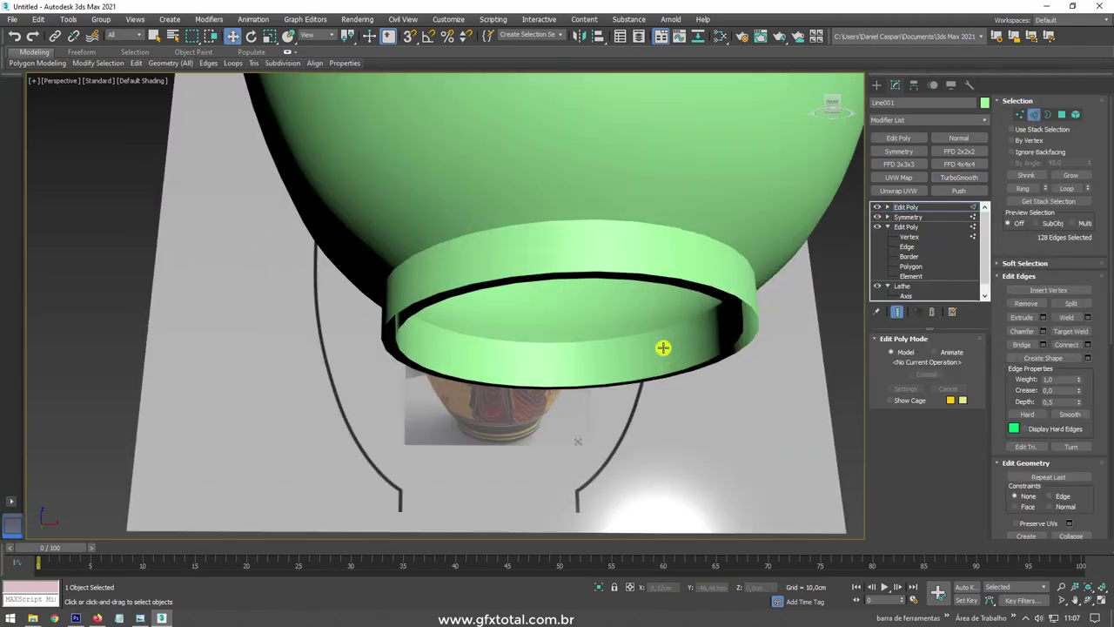
Select the vase's bottom border and scale the opening inward
click(663, 348)
key(F4)
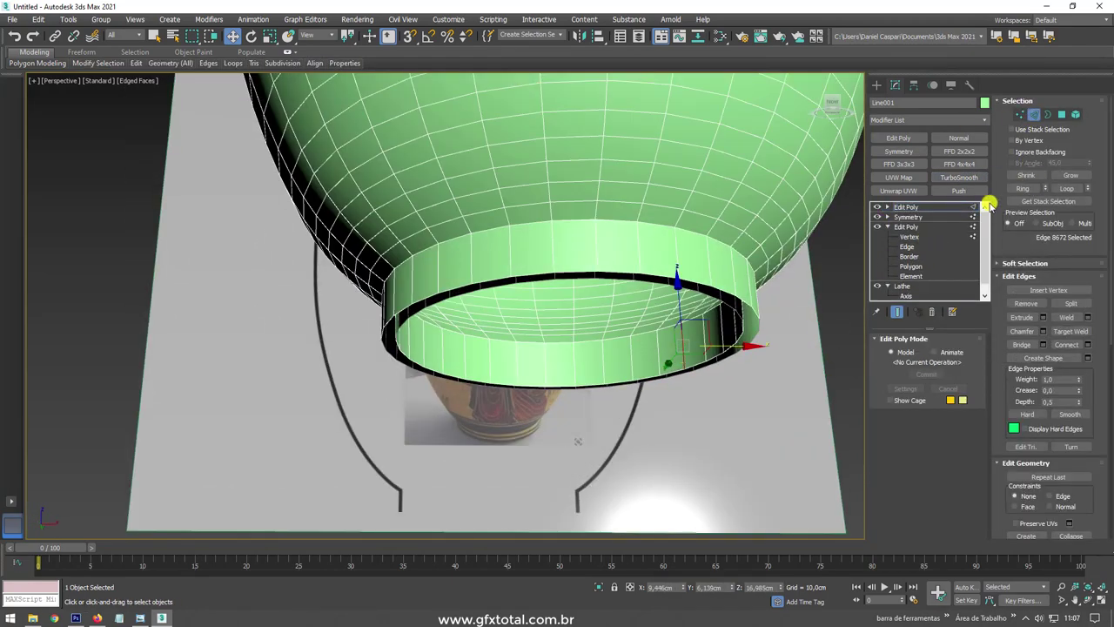
key(3)
alt+middle_drag(736, 331, 729, 325)
key(r)
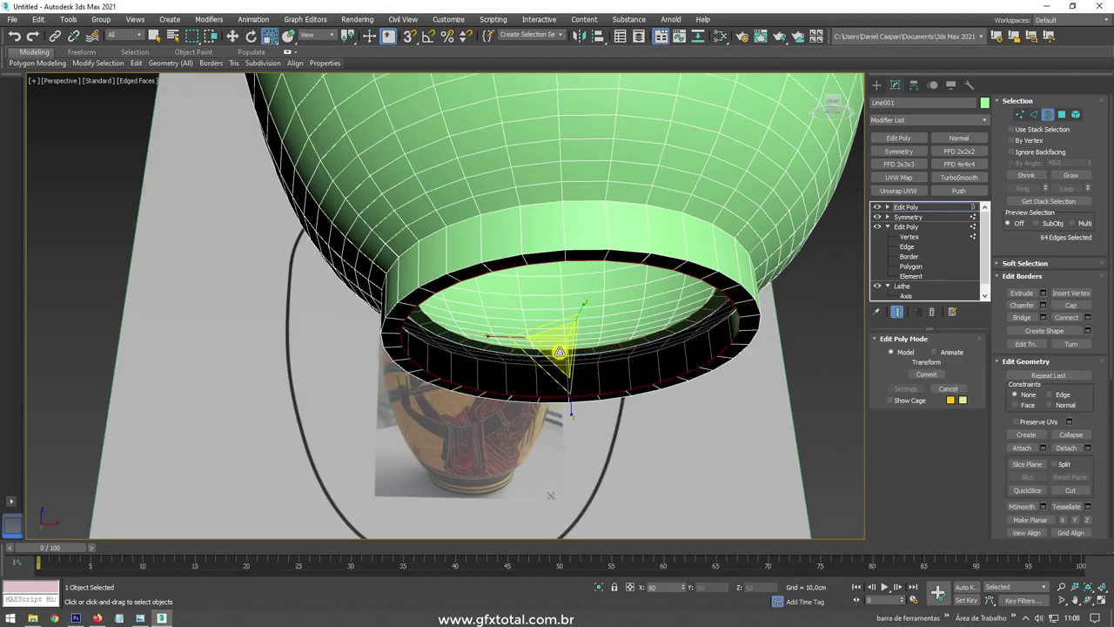
drag(557, 342, 591, 360)
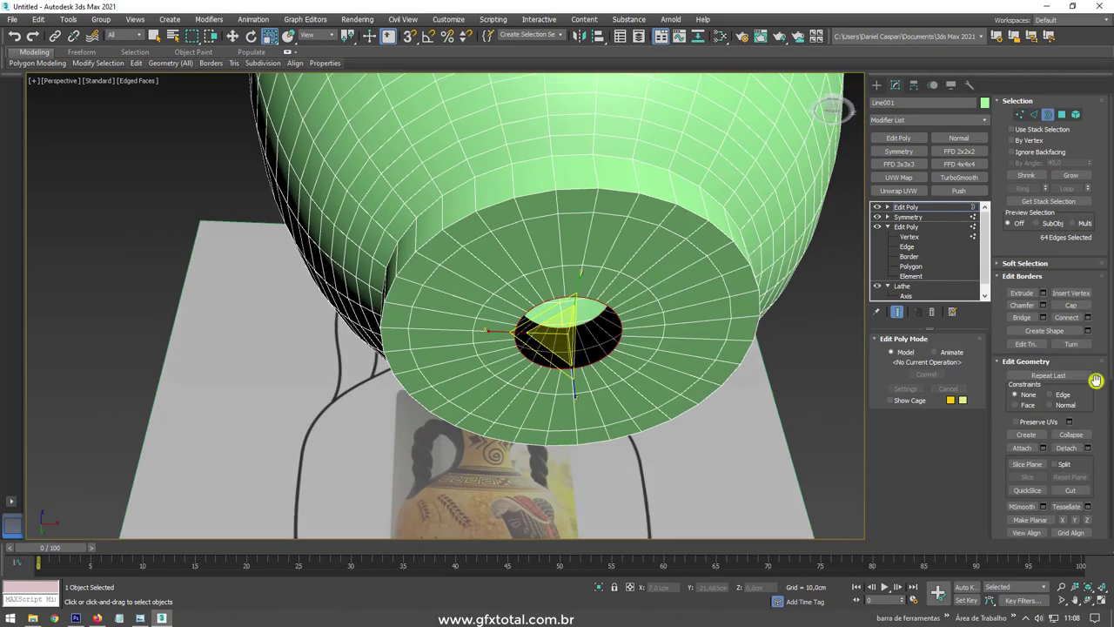
Revisit the earlier Edit Poly step in edge mode, then leave sub-object editing
click(910, 206)
mouse_move(626, 266)
alt+middle_down()
mouse_move(607, 269)
mouse_move(650, 109)
alt+middle_up()
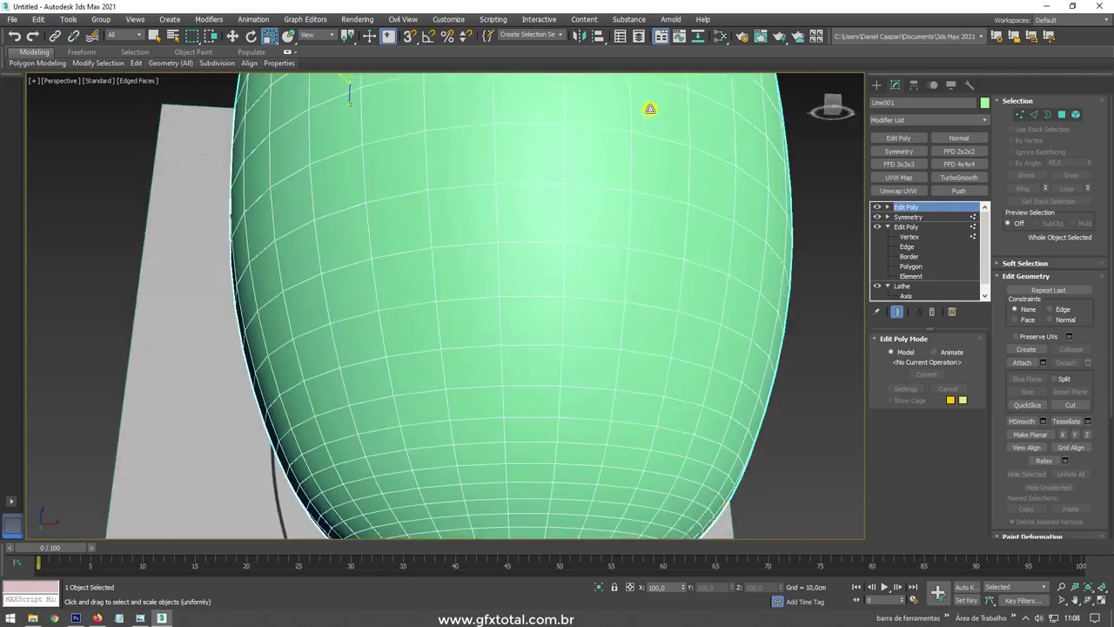
click(907, 243)
click(1034, 114)
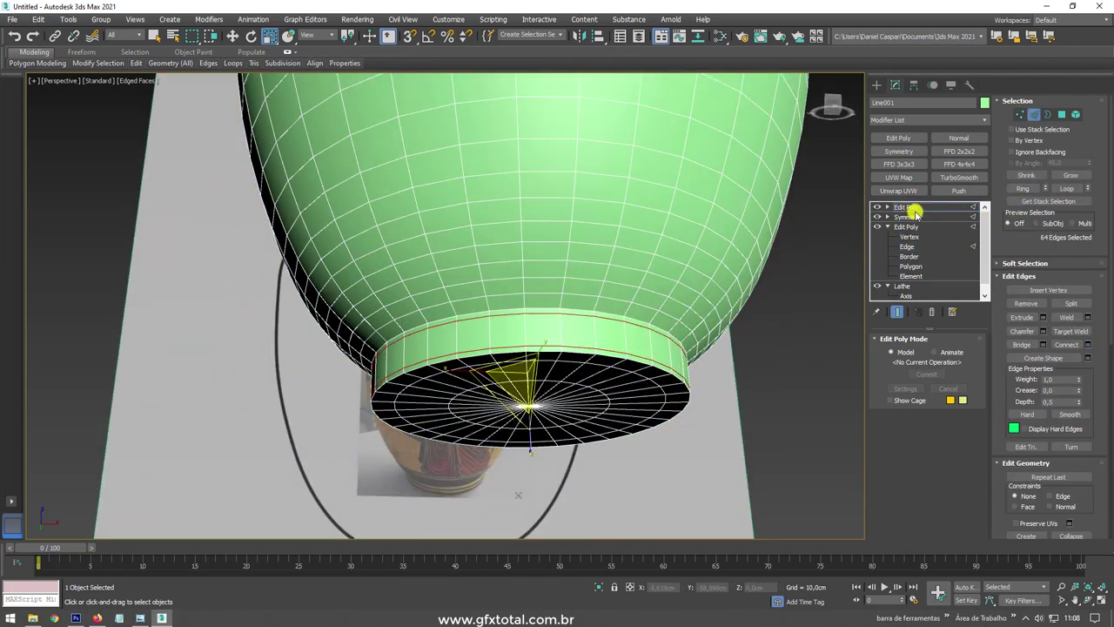
click(910, 207)
Check the pivot settings and add TurboSmooth smoothing to the vase
click(913, 84)
key(r)
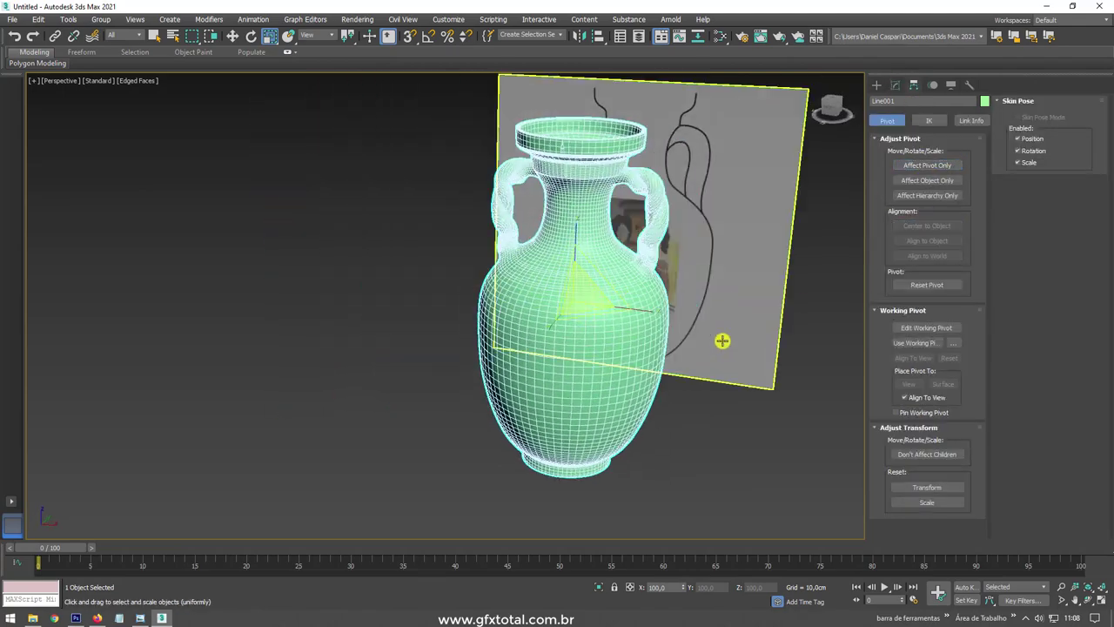
scroll(583, 191, up, 5)
click(894, 84)
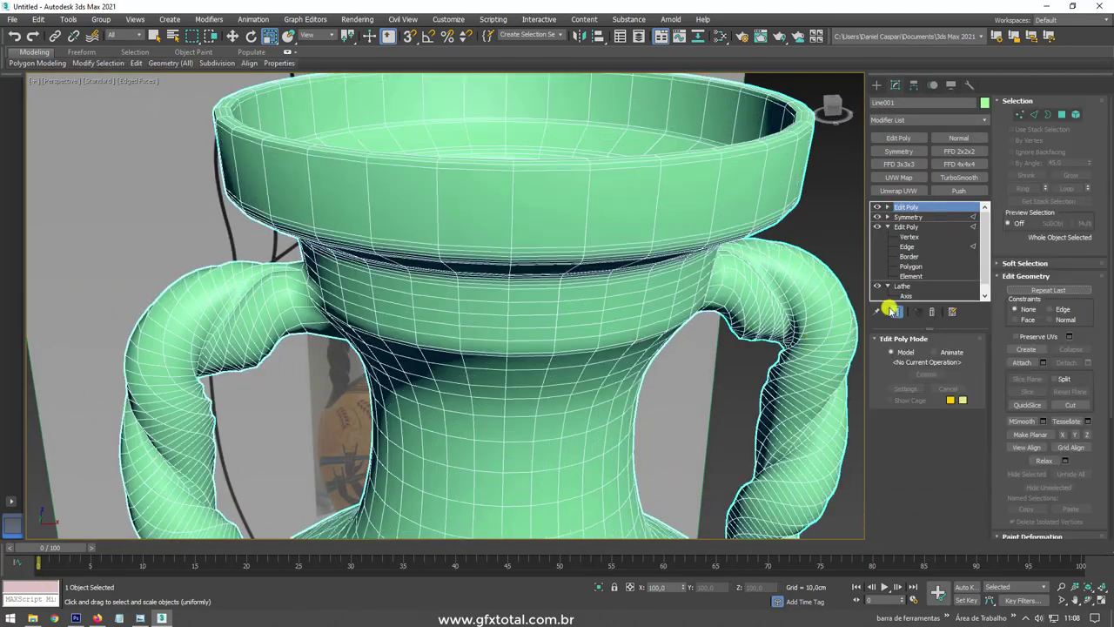
key(1)
scroll(592, 238, up, 5)
scroll(574, 293, down, 2)
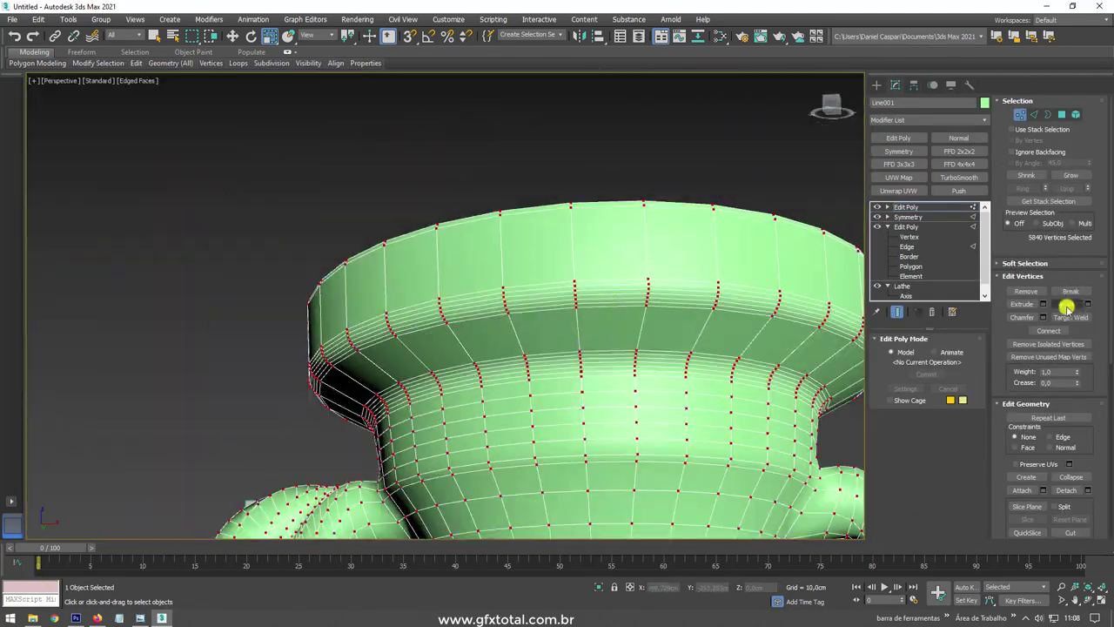
click(958, 177)
scroll(711, 322, down, 5)
mouse_move(711, 323)
alt+middle_down()
mouse_move(746, 316)
mouse_move(660, 152)
alt+middle_up()
click(906, 236)
Drag textura.jpg from Ânfora > Texturas onto the vase and view it shaded
key(shift+z)
click(33, 618)
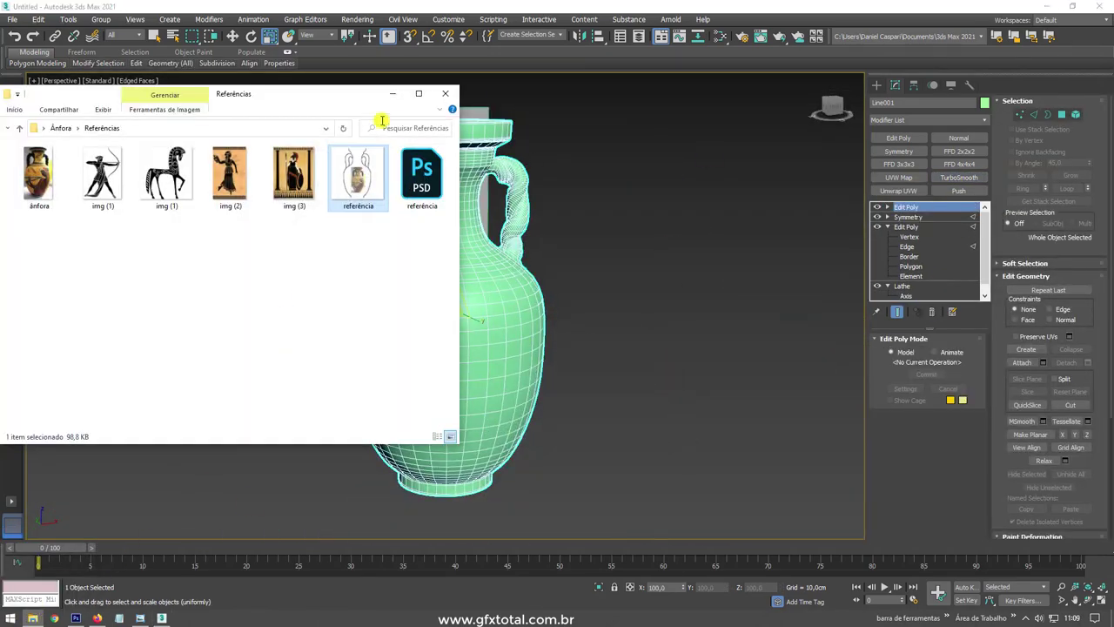
drag(229, 97, 925, 183)
click(684, 212)
double_click(670, 252)
drag(806, 256, 435, 365)
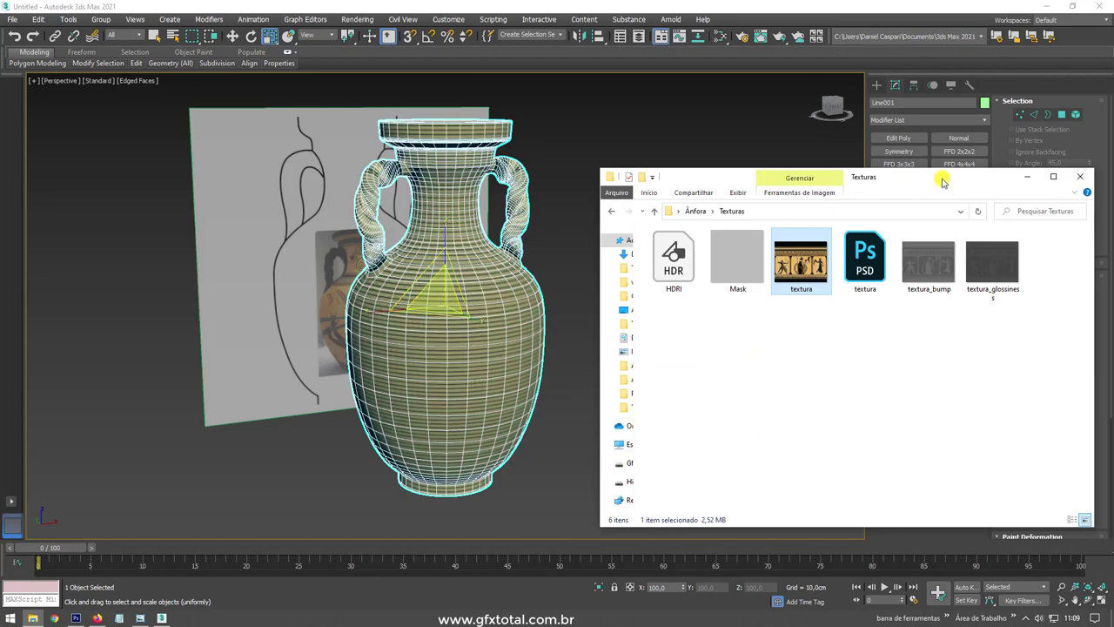
click(1015, 176)
scroll(444, 335, up, 5)
scroll(386, 289, down, 3)
scroll(386, 291, down, 5)
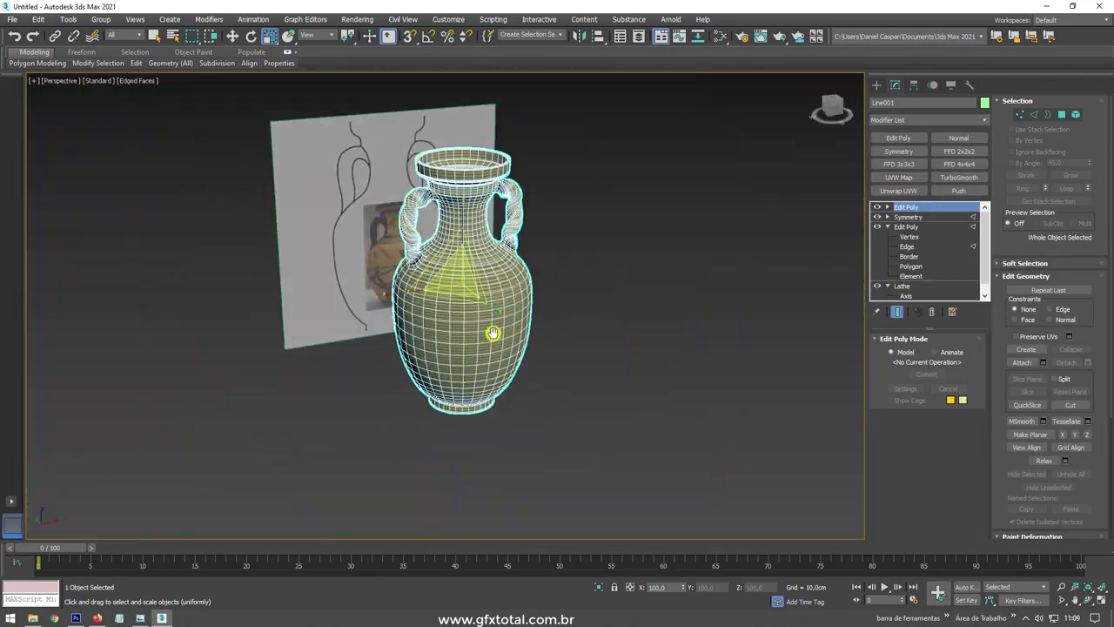
key(1)
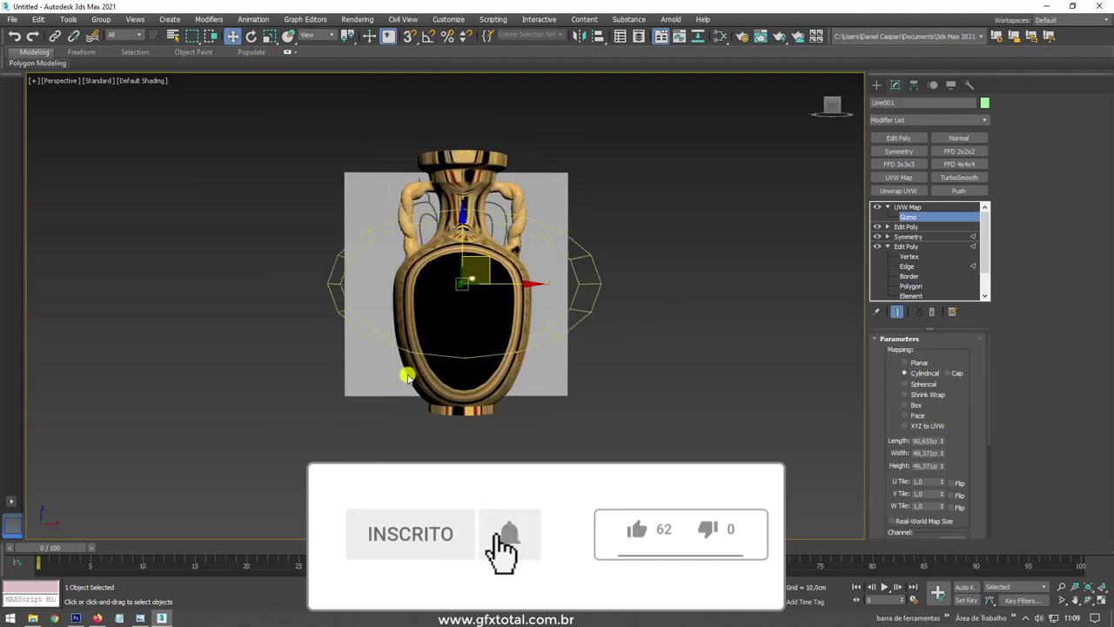
Fit the cylindrical UVW gizmo to the vase, raise it, then collapse to Editable Poly
click(903, 447)
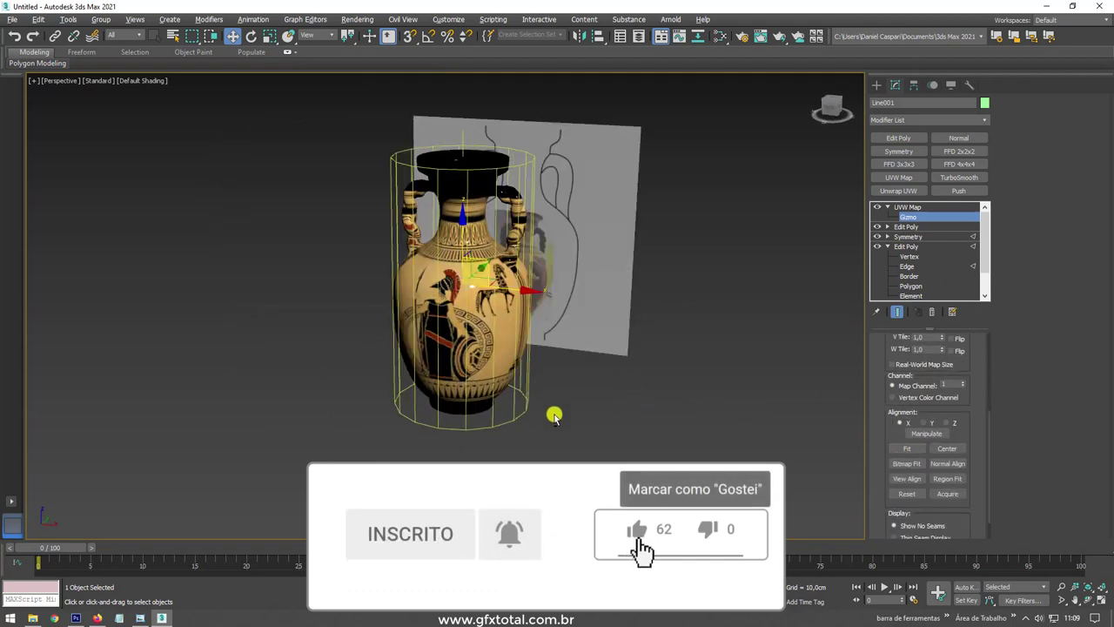
key(r)
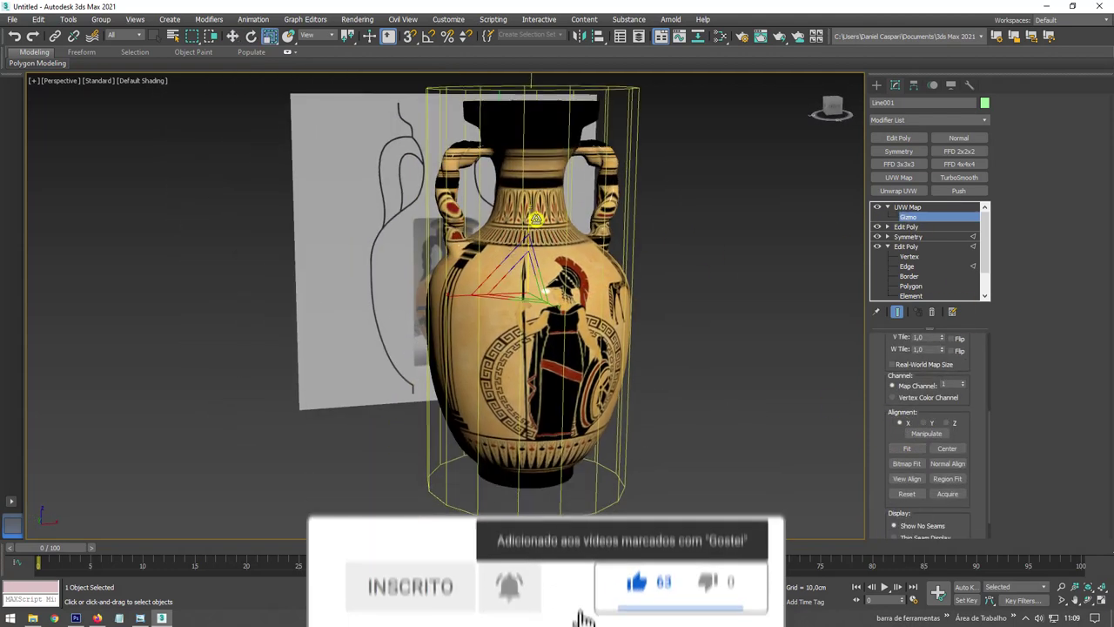
mouse_move(542, 217)
alt+middle_down()
mouse_move(525, 314)
mouse_move(464, 331)
mouse_move(485, 322)
alt+middle_up()
key(w)
drag(523, 249, 536, 230)
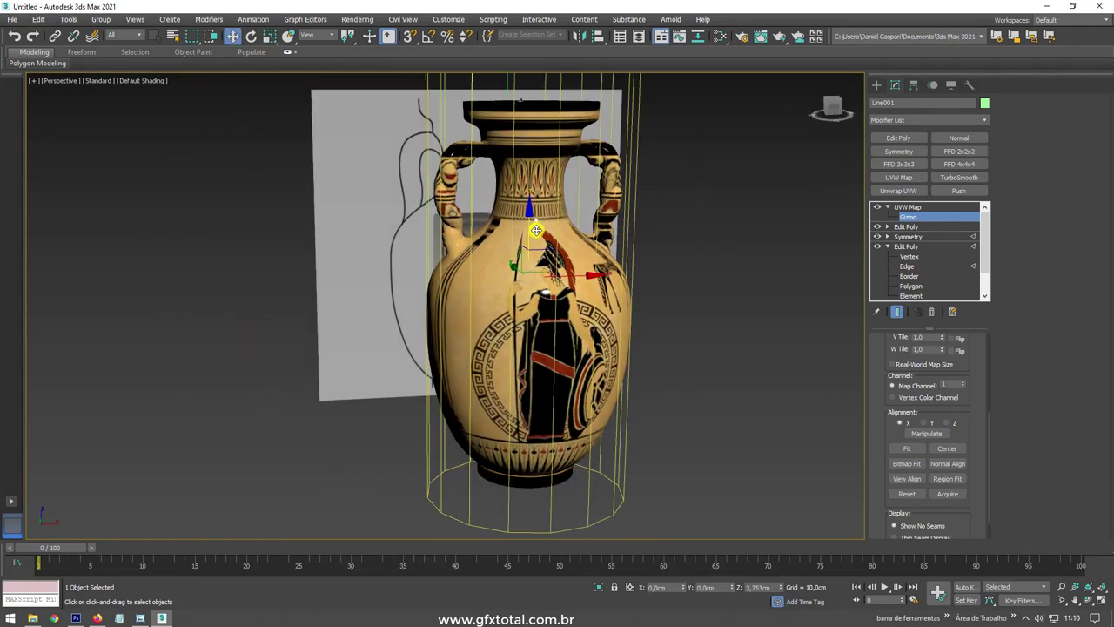
mouse_move(542, 229)
alt+middle_down()
mouse_move(510, 218)
mouse_move(541, 280)
alt+middle_up()
scroll(531, 228, up, 3)
scroll(510, 219, down, 5)
right_click(540, 280)
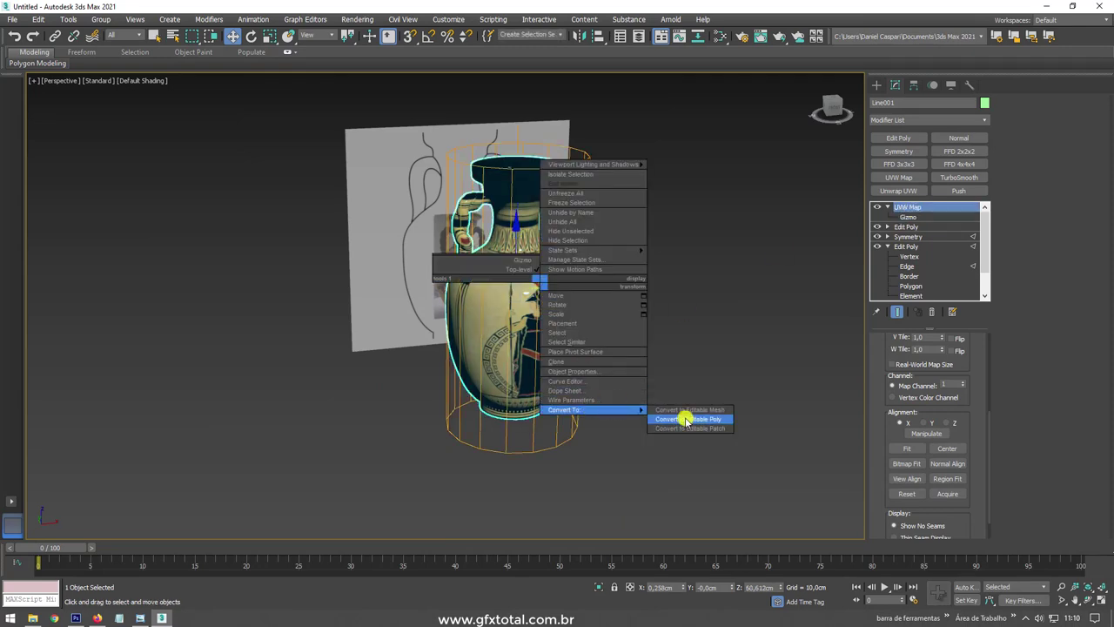
click(687, 420)
Save the scene as Ânfora.max in the desktop Ânfora folder
click(12, 19)
click(42, 114)
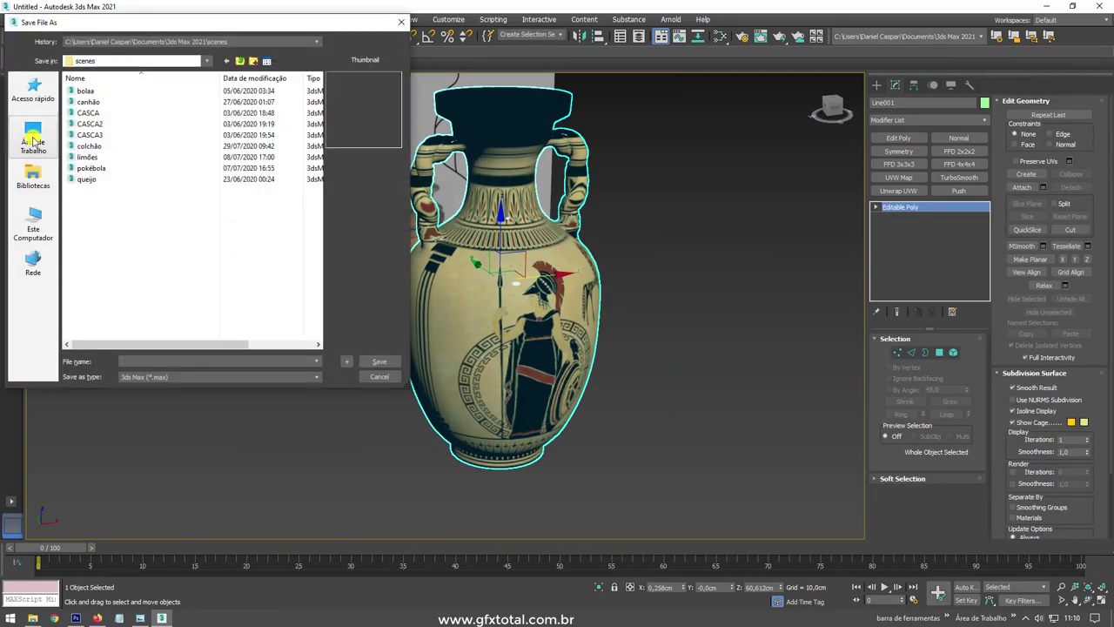
click(33, 141)
double_click(224, 194)
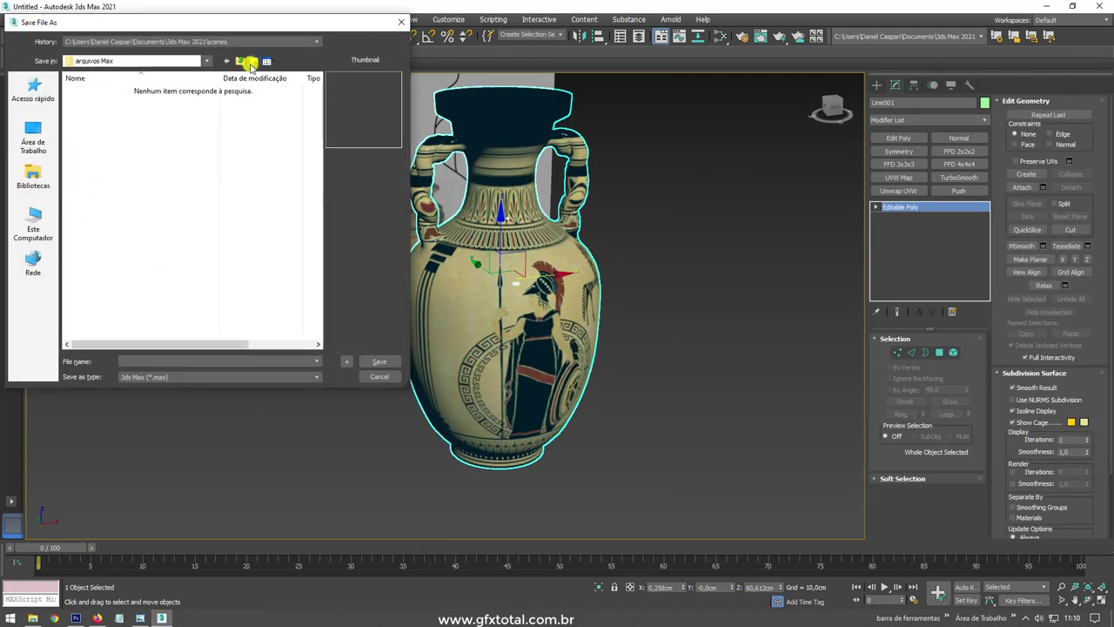
text(Ânfora)
key(Return)
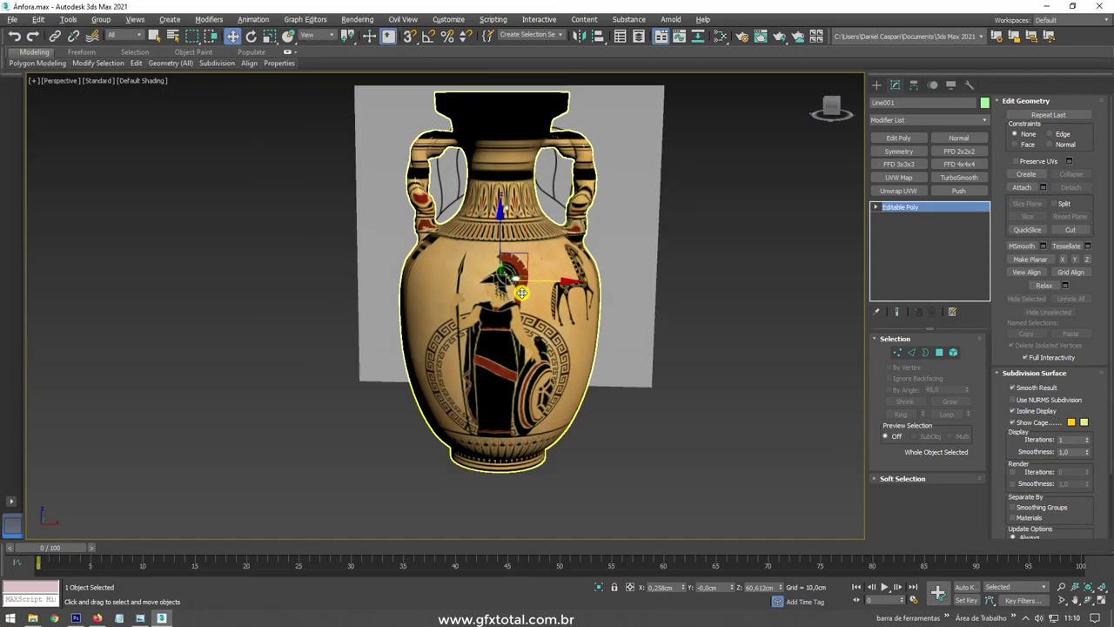
Start Viewport Canvas and choose the vase's diffuse map to paint on
click(69, 19)
click(96, 339)
drag(609, 144, 134, 111)
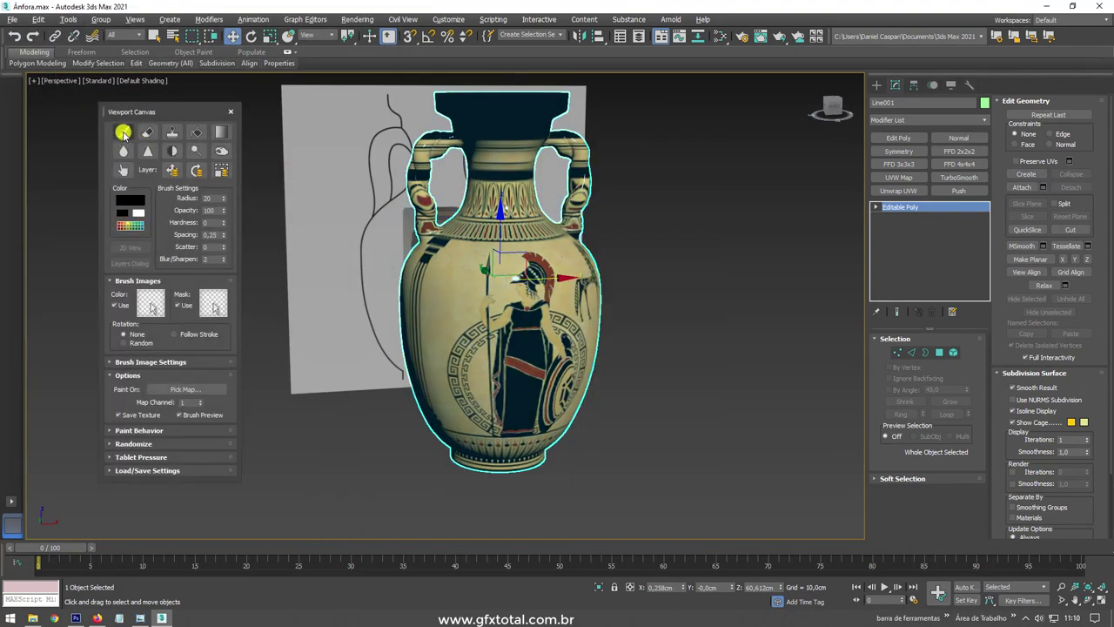
click(185, 389)
click(256, 151)
Add a paint layer, fill the vase black, and switch to the 2D paint view
scroll(480, 279, up, 4)
scroll(534, 304, up, 2)
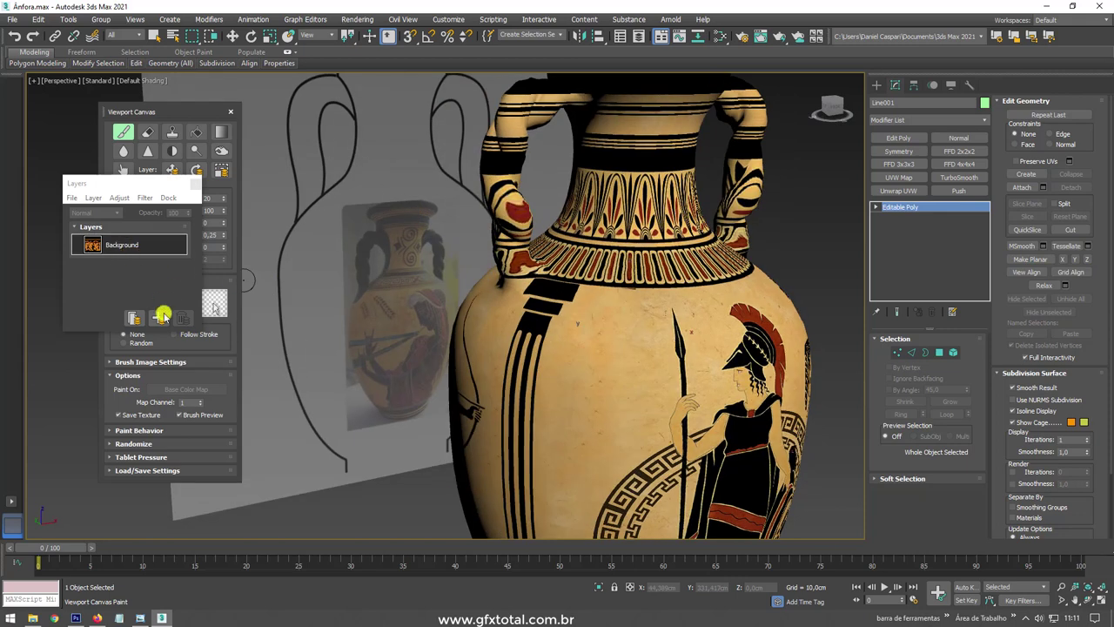
click(157, 312)
click(193, 132)
click(587, 337)
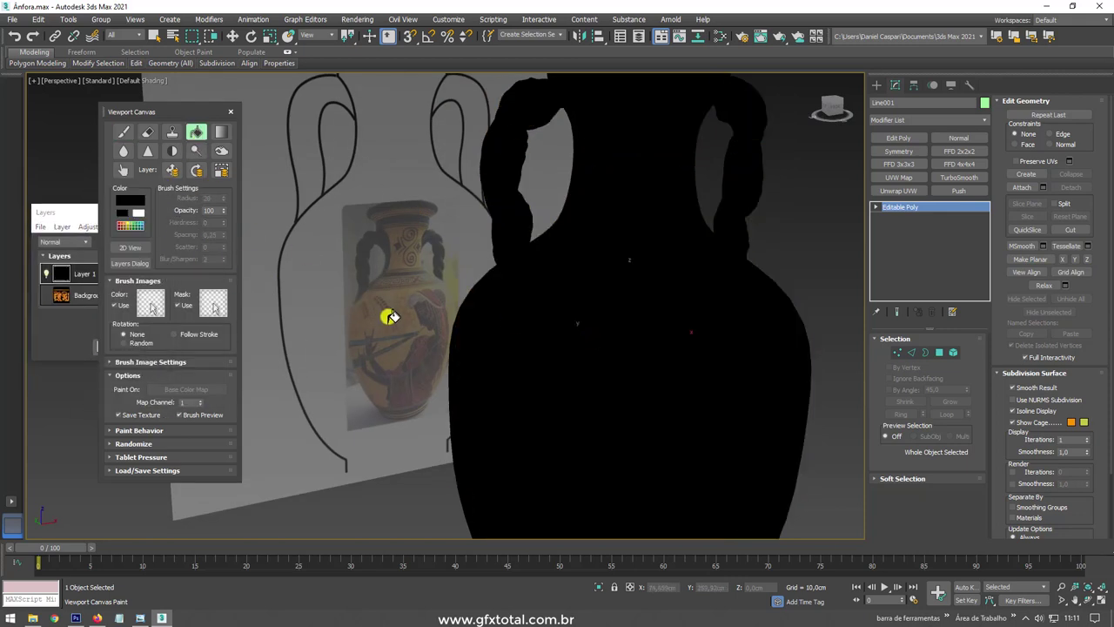
drag(72, 215, 61, 191)
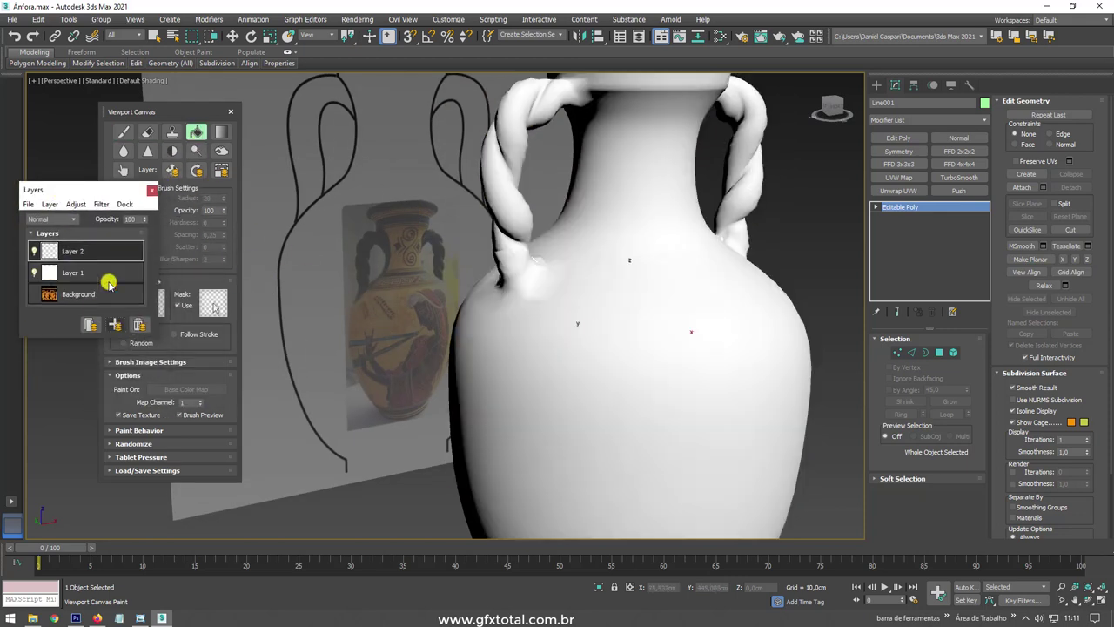
alt+middle_drag(469, 214, 566, 298)
click(130, 248)
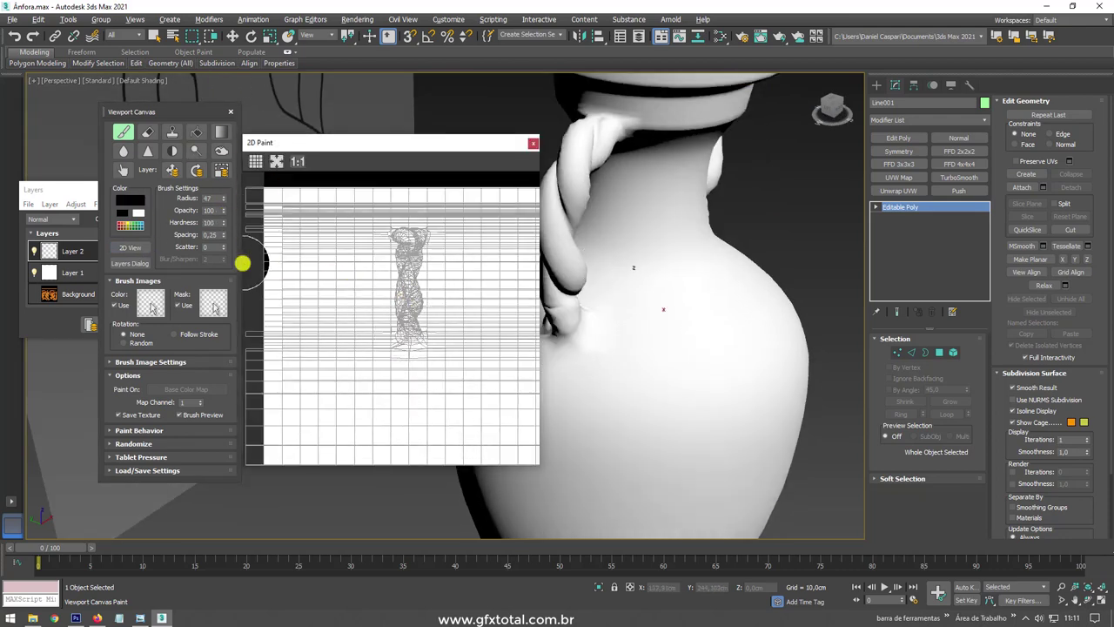
Paint black over the handle UV islands in 2D Paint, with brush radius 24
mouse_move(374, 331)
mouse_down()
mouse_move(398, 341)
mouse_move(405, 249)
mouse_up()
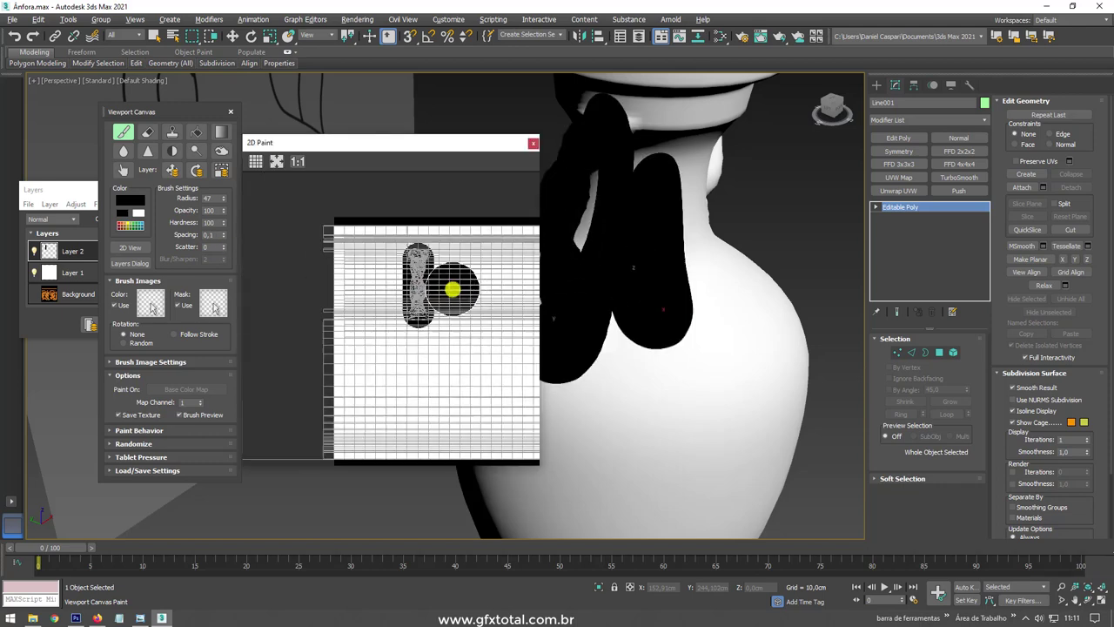
scroll(432, 315, up, 2)
scroll(404, 344, down, 2)
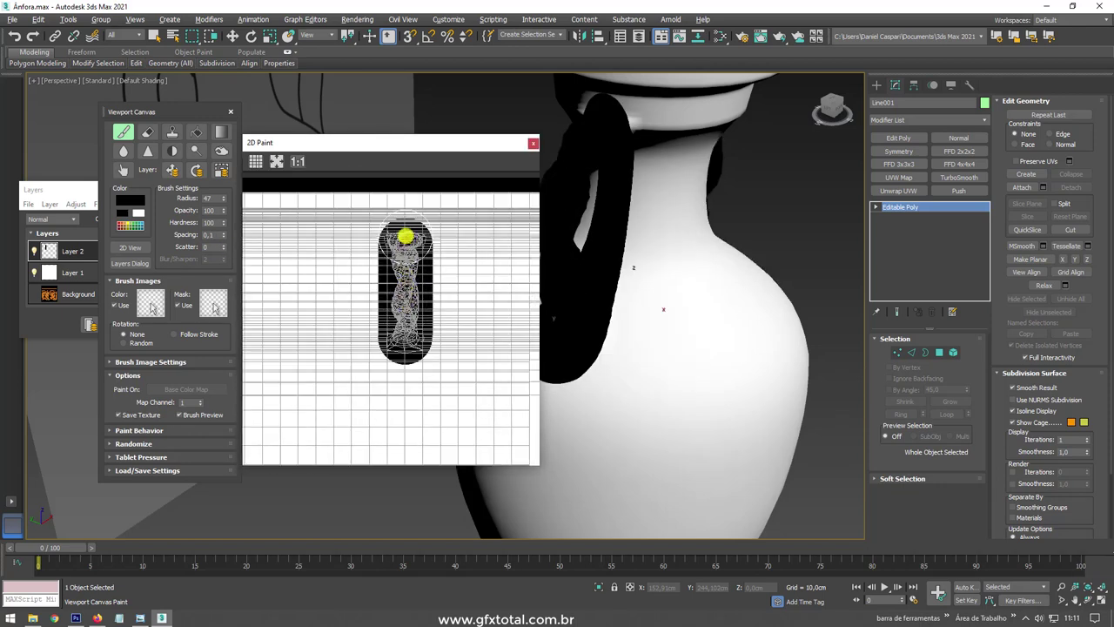
mouse_move(406, 203)
middle_down()
mouse_move(386, 316)
mouse_move(354, 337)
middle_up()
scroll(348, 252, down, 2)
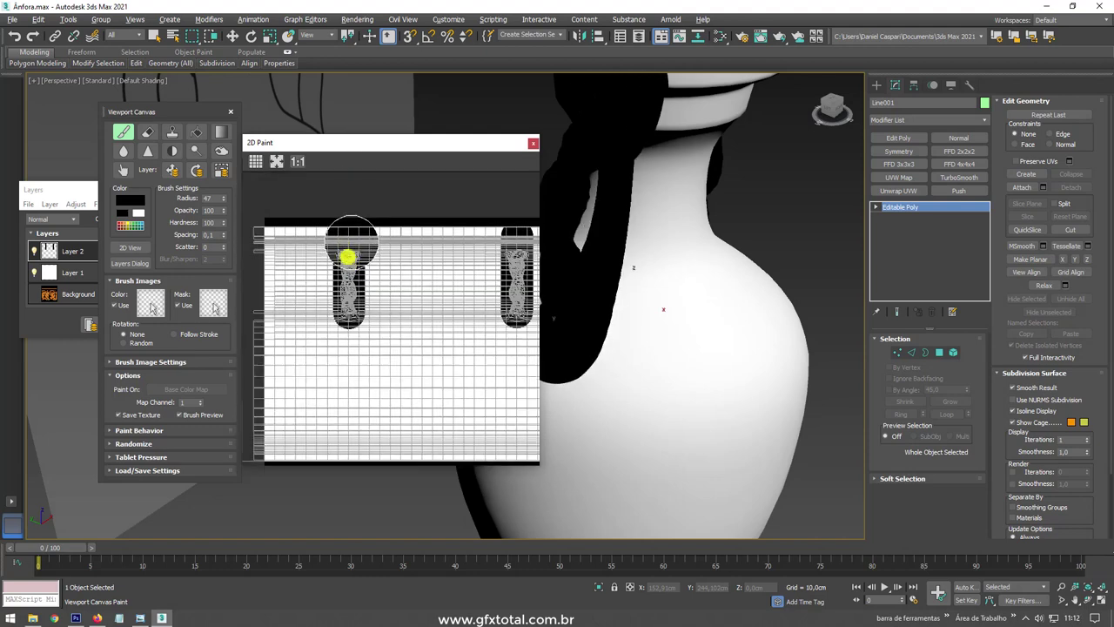
scroll(277, 255, down, 1)
scroll(280, 234, up, 2)
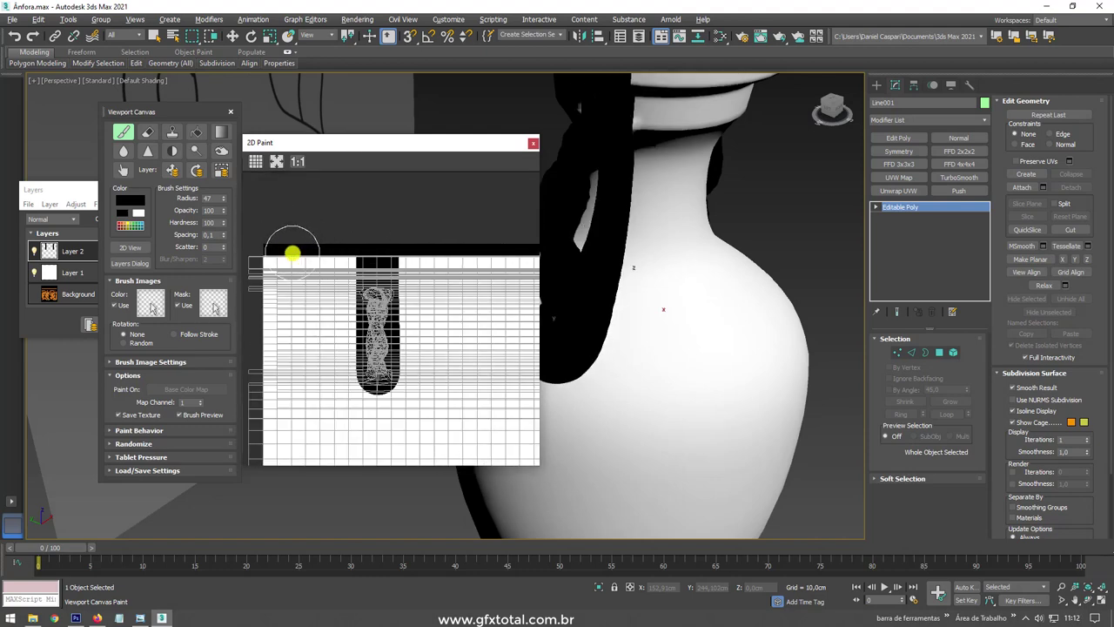
ctrl+shift+drag(328, 209, 315, 209)
scroll(271, 248, down, 1)
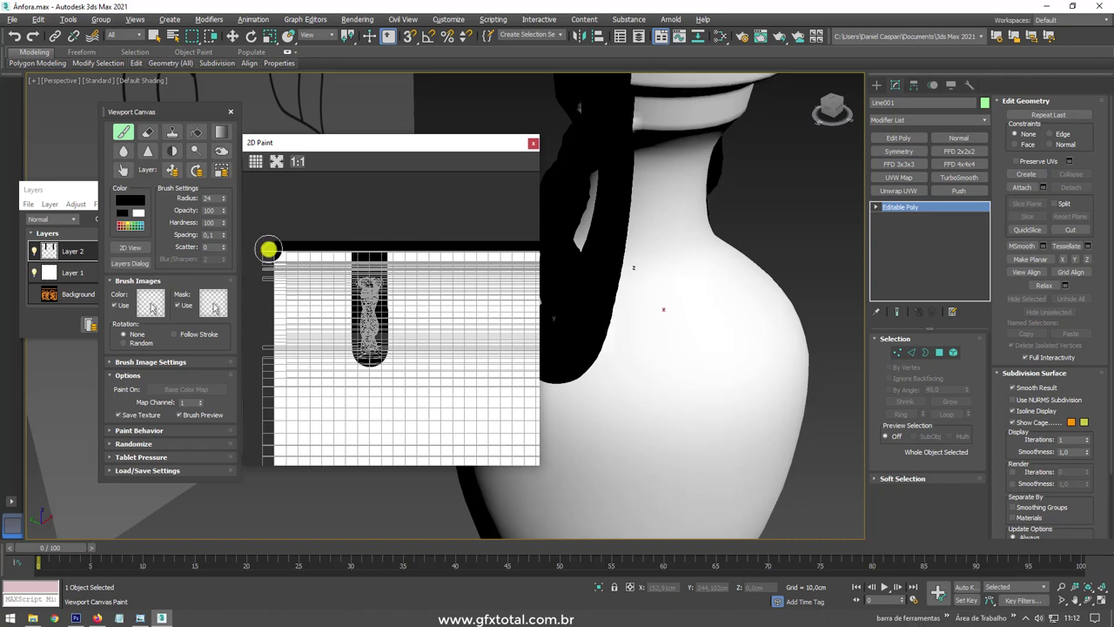
middle_drag(327, 253, 356, 254)
scroll(444, 274, down, 2)
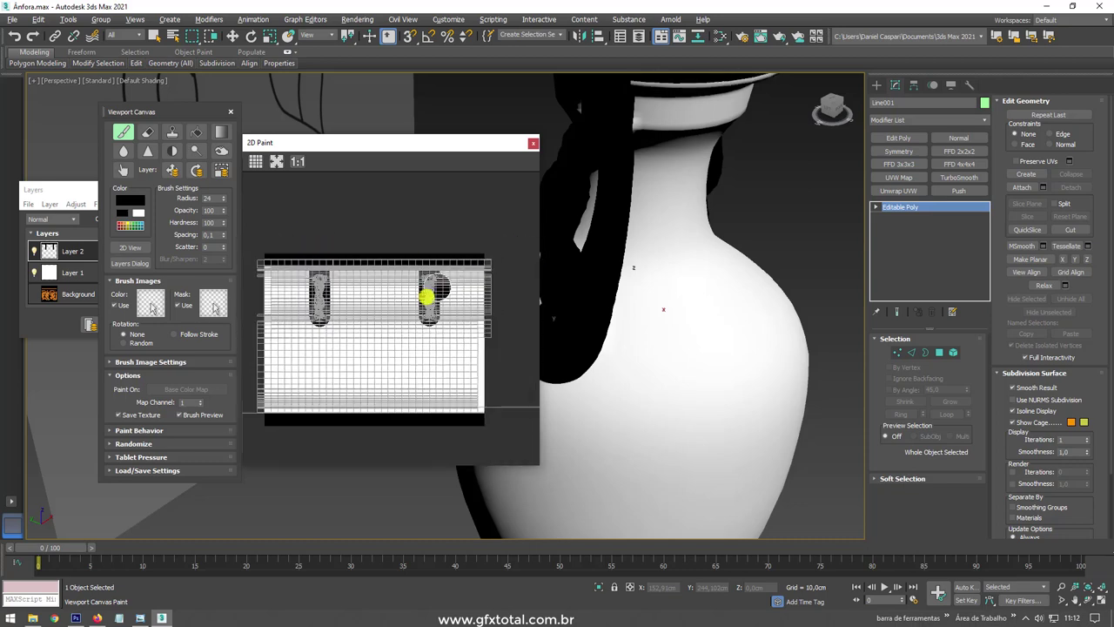
Save the painted layers as a PSD file into the Texturas folder
right_click(470, 278)
click(556, 291)
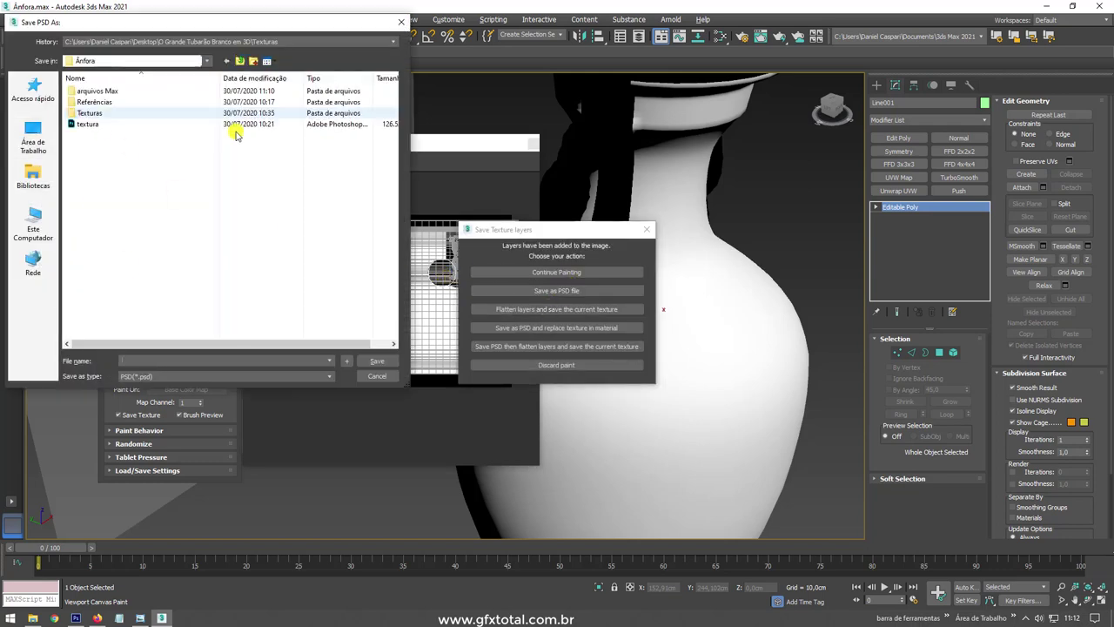
double_click(228, 113)
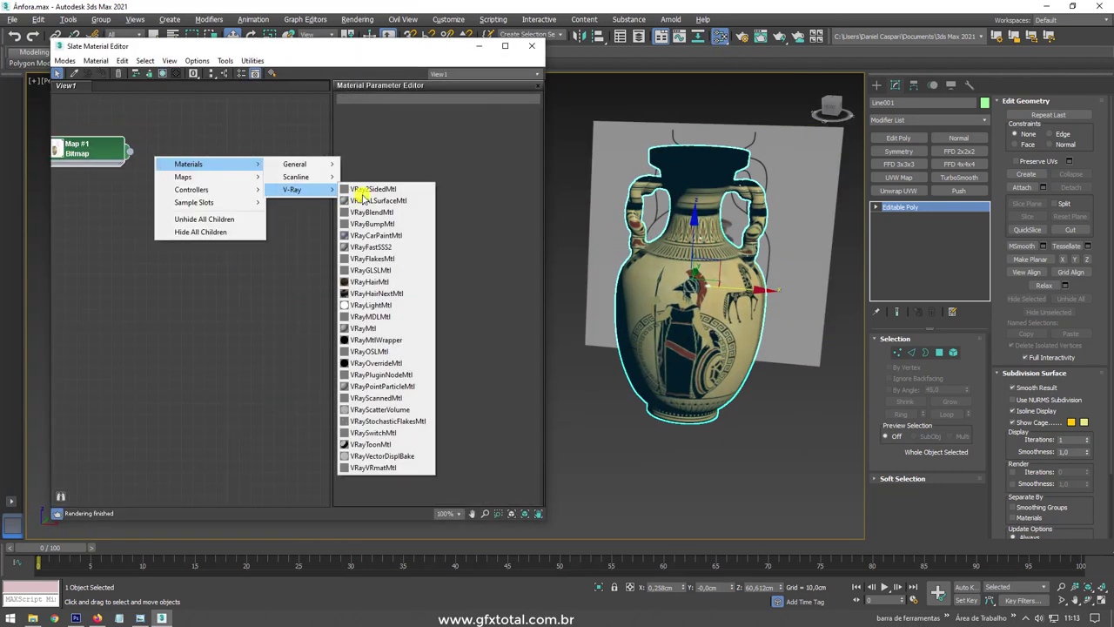
Add textura.jpg and Mask.psd bitmap nodes and wire textura into Material #27's diffuse
drag(142, 162, 307, 162)
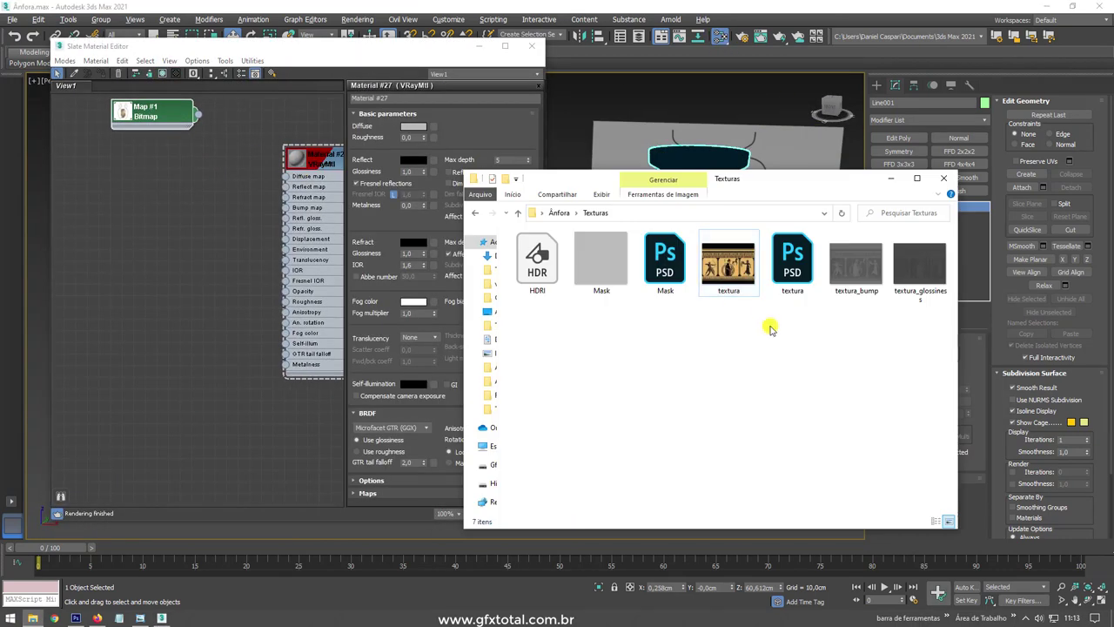
drag(729, 261, 109, 170)
click(32, 618)
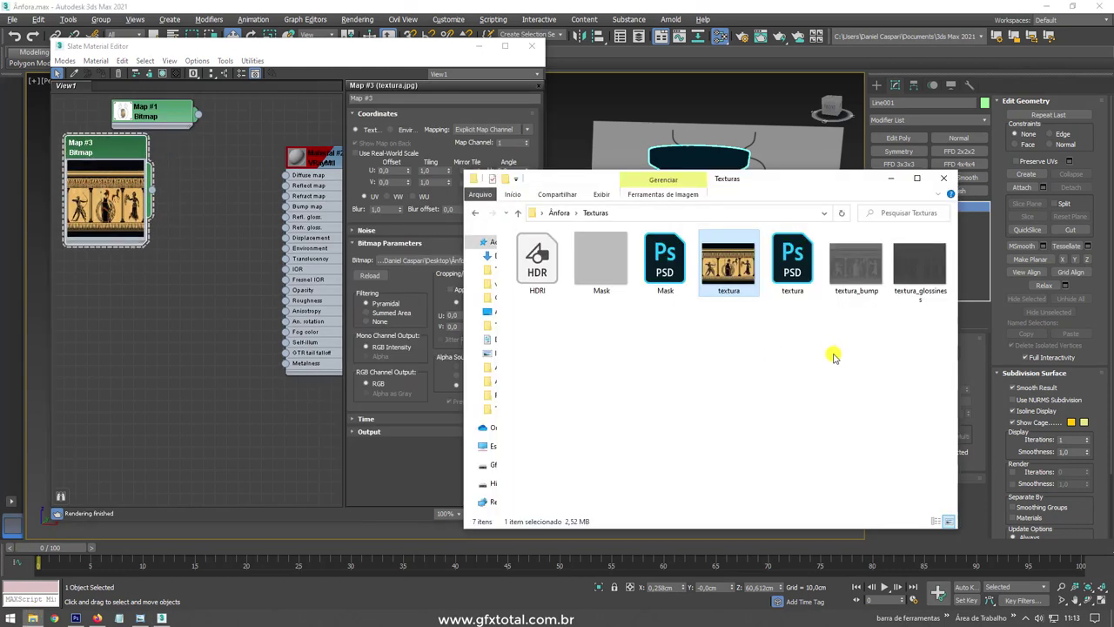
drag(394, 407, 78, 271)
click(137, 283)
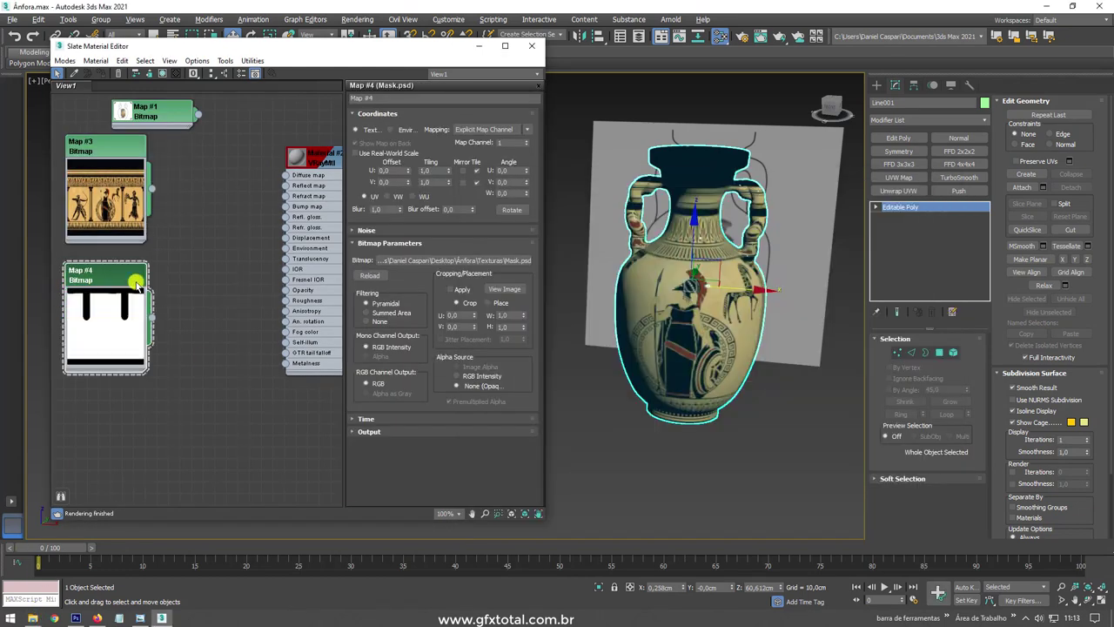
double_click(319, 153)
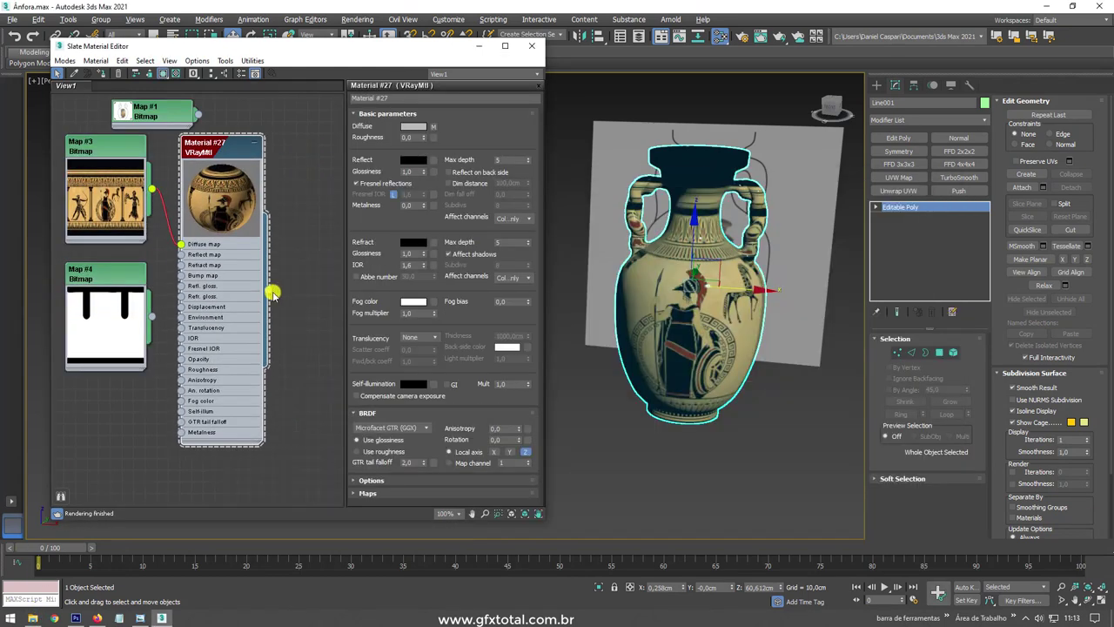
middle_drag(690, 326, 738, 352)
drag(217, 148, 322, 171)
Add a VRayBlendMtl node by mistake, then delete it
right_click(187, 229)
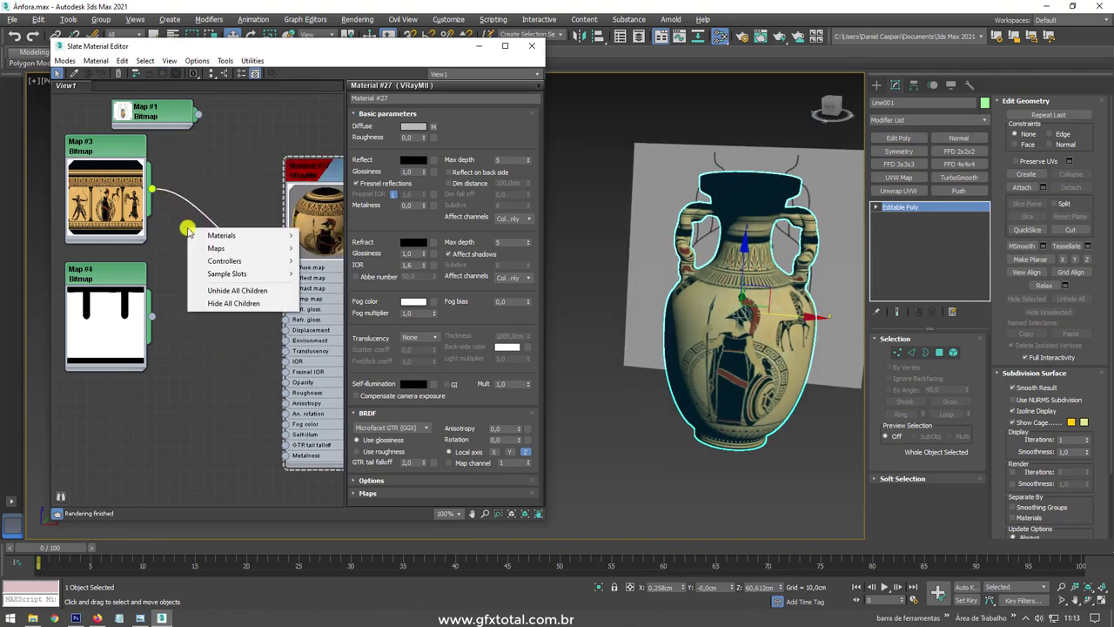
mouse_move(330, 262)
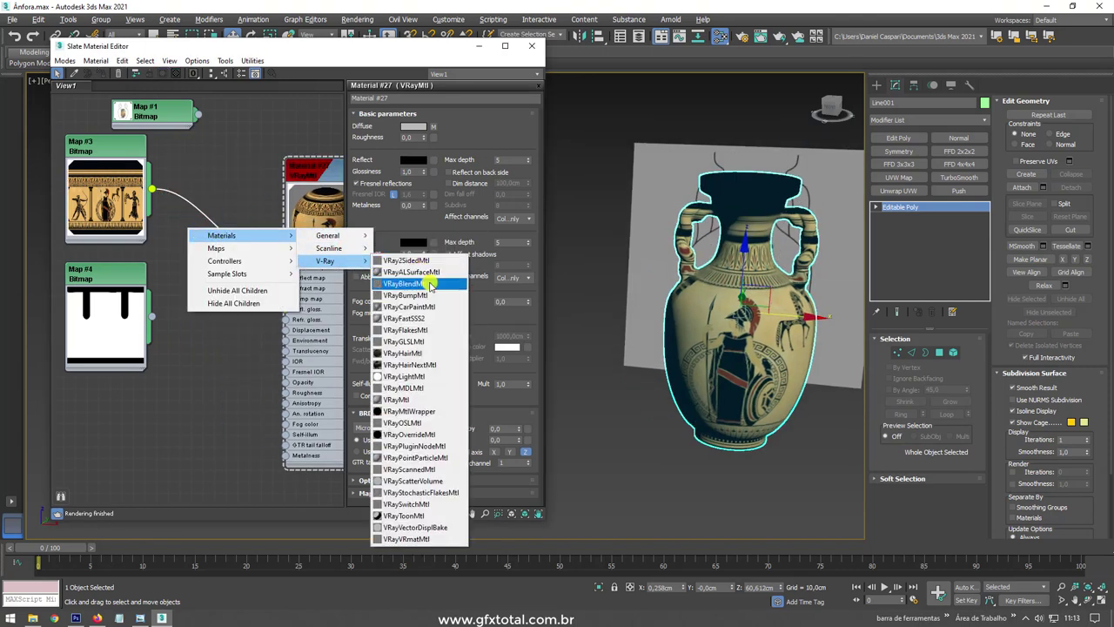
click(431, 285)
drag(186, 228, 104, 274)
drag(113, 315, 178, 261)
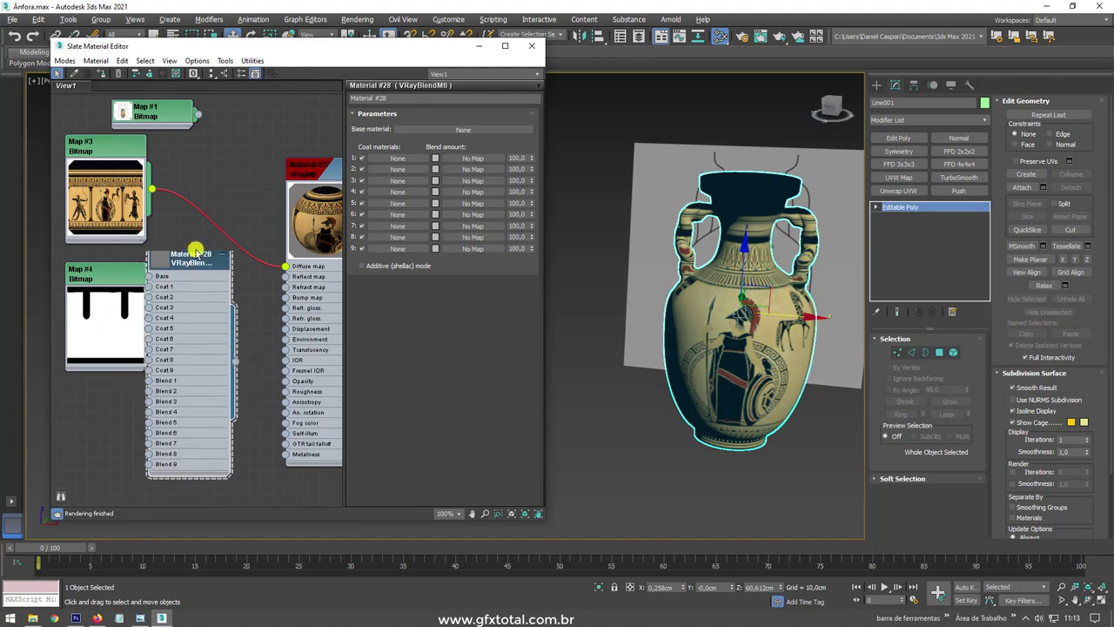
key(Delete)
Create a Composite map: painted texture in Layer 1, mask bitmap as its mask, output to Diffuse
right_click(198, 260)
mouse_move(226, 276)
mouse_move(337, 289)
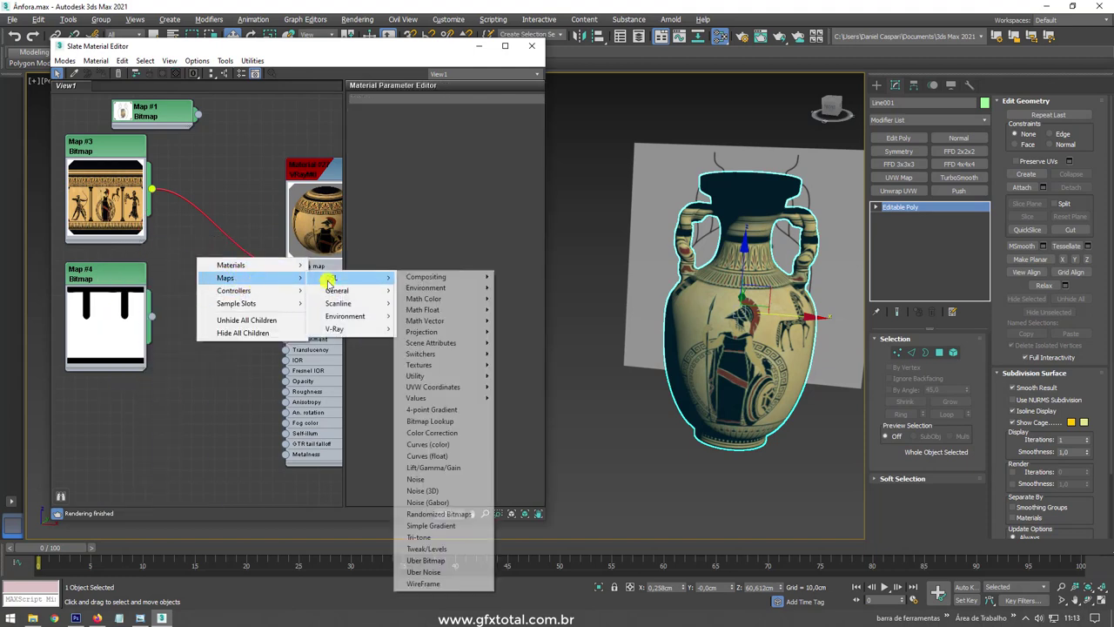
click(423, 247)
drag(151, 189, 129, 190)
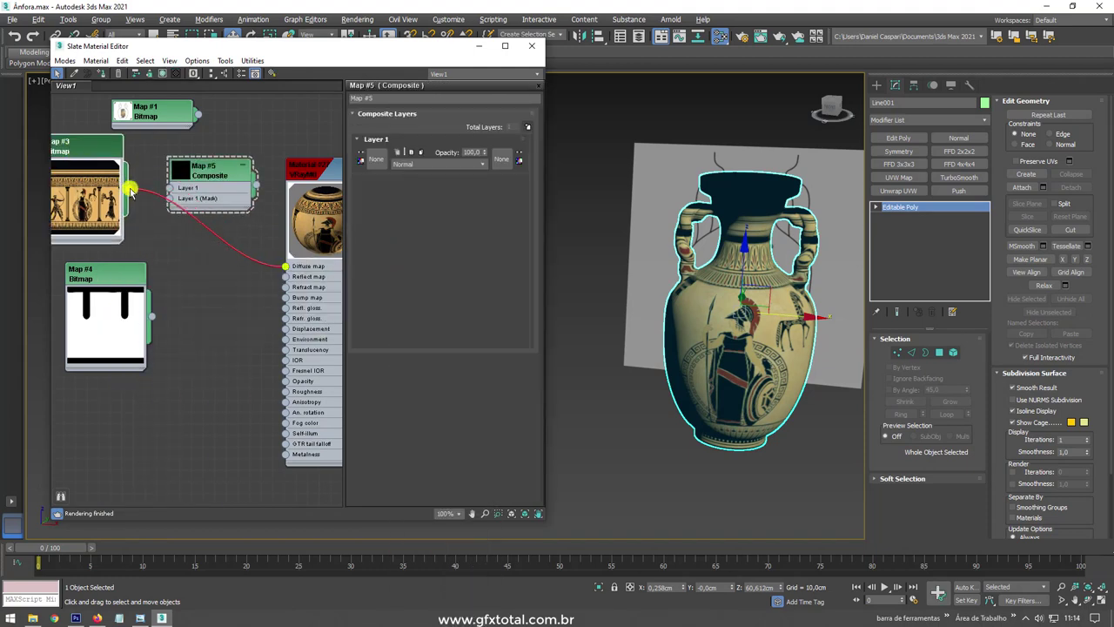
drag(230, 177, 242, 212)
drag(122, 280, 110, 297)
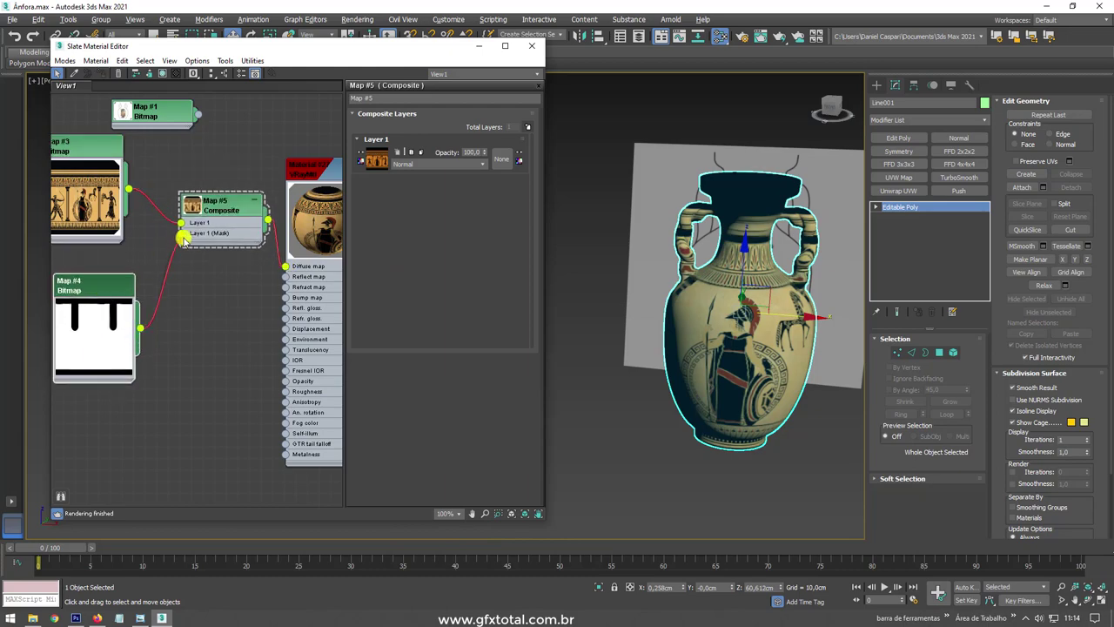
drag(183, 237, 181, 240)
drag(247, 209, 237, 220)
Zoom in to inspect the masked texture on the vase
scroll(671, 427, up, 3)
key(ctrl+d)
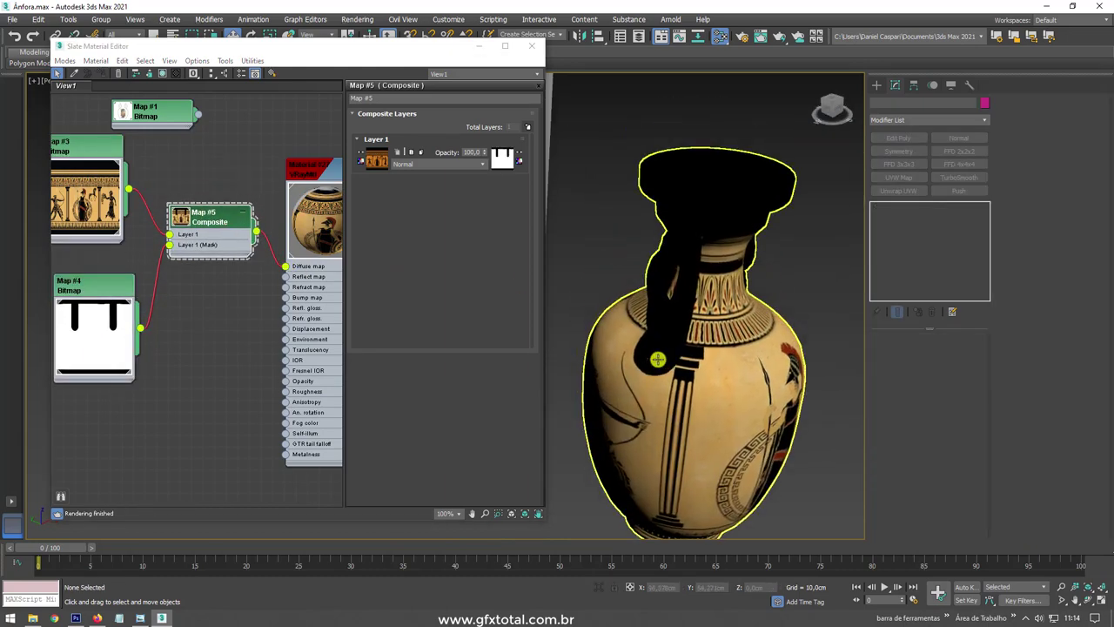
scroll(652, 356, up, 4)
middle_drag(652, 356, 697, 401)
scroll(697, 401, down, 4)
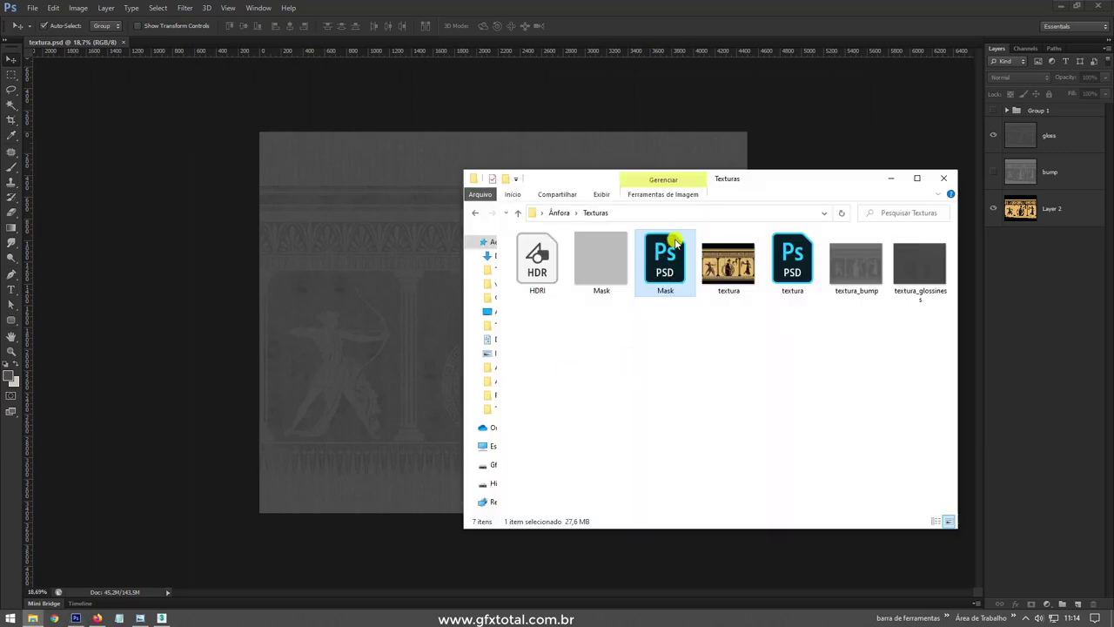
In Mask.psd, fill the top band black and copy the drip shape onto the right stripe
double_click(675, 245)
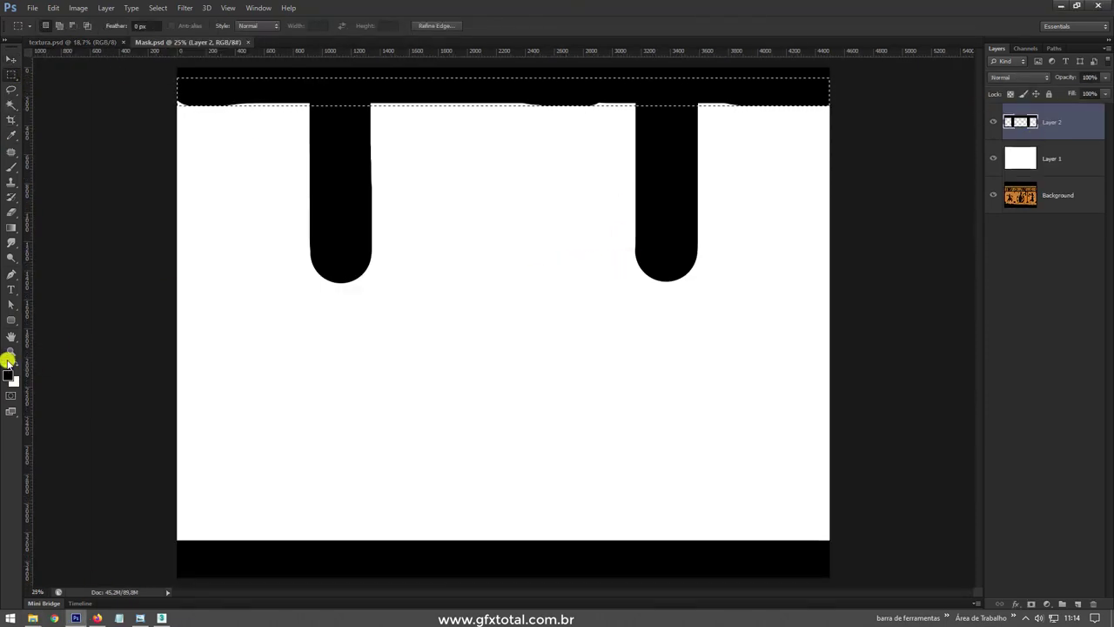
key(Delete)
key(alt+BackSpace)
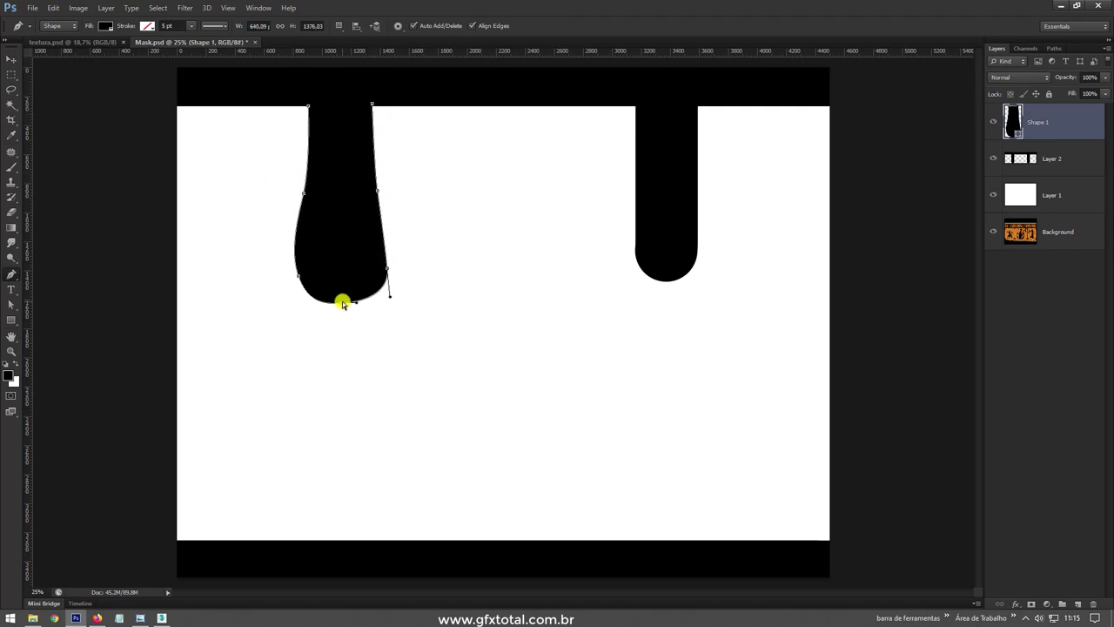
key(v)
alt+drag(365, 241, 690, 241)
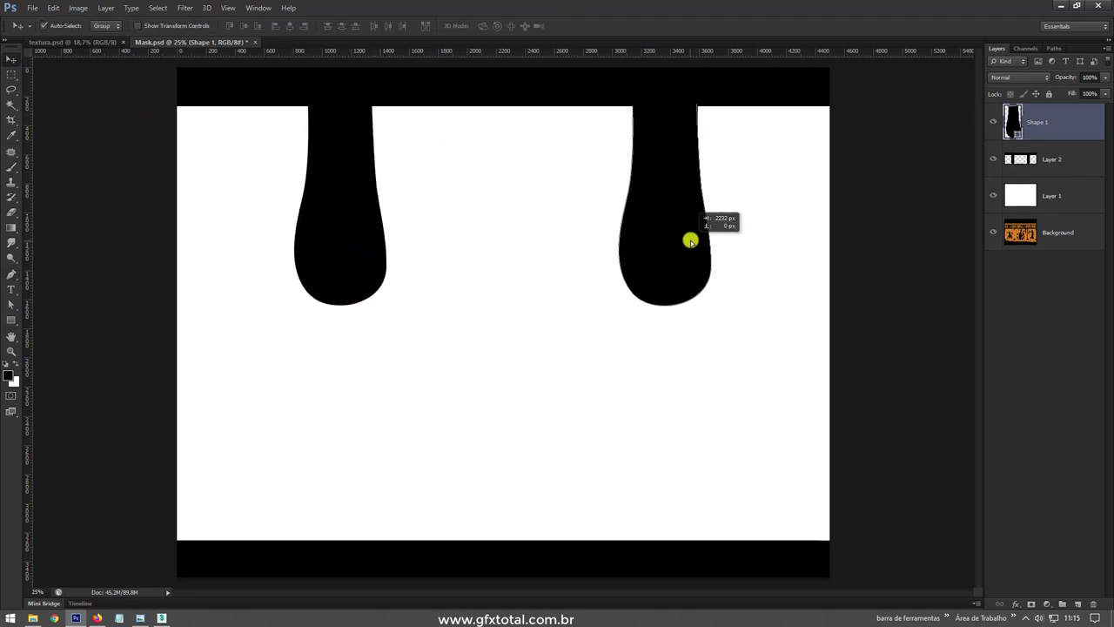
Return to 3ds Max, select the vase, and view the mask bitmap and vase material settings
click(101, 619)
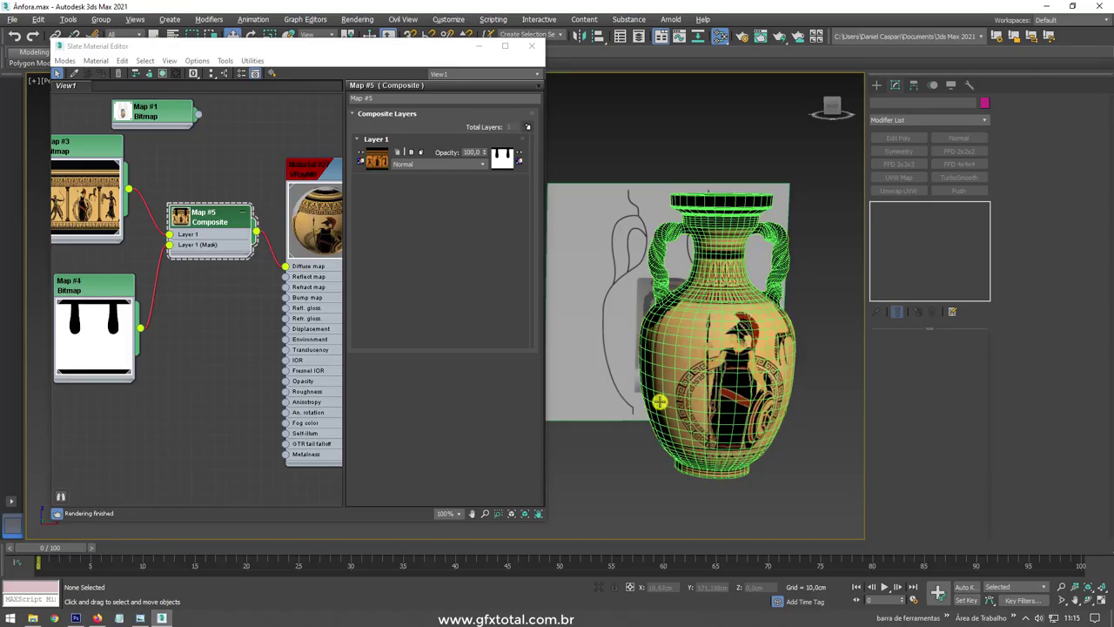
mouse_move(659, 402)
alt+middle_down()
mouse_move(703, 323)
mouse_move(728, 378)
mouse_move(657, 283)
alt+middle_up()
click(657, 282)
scroll(696, 276, up, 3)
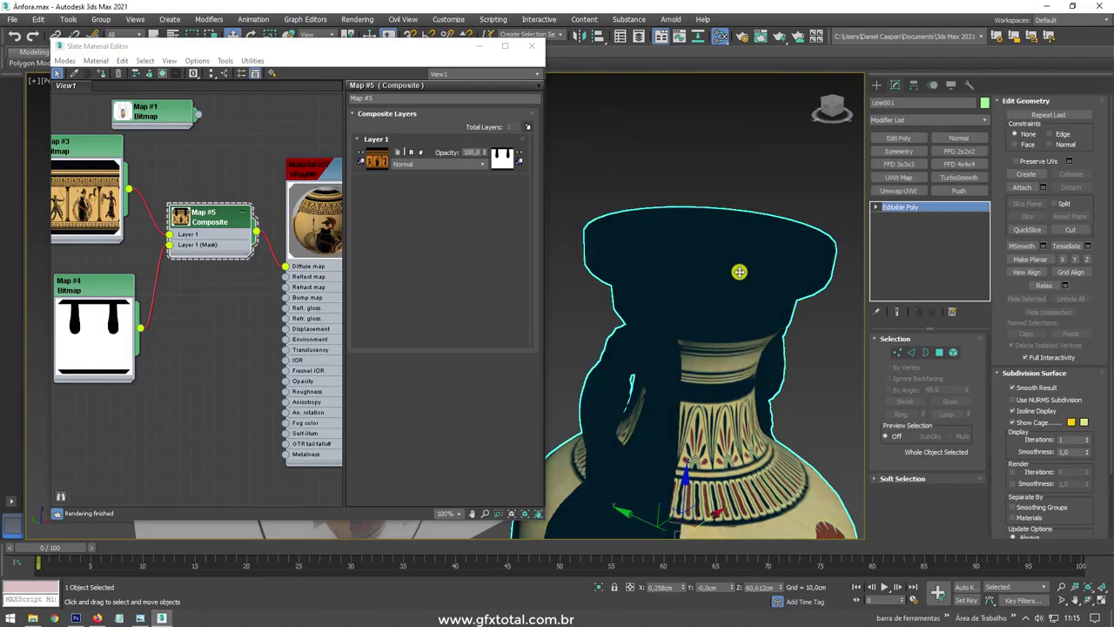
scroll(736, 269, down, 3)
scroll(315, 228, down, 3)
double_click(174, 266)
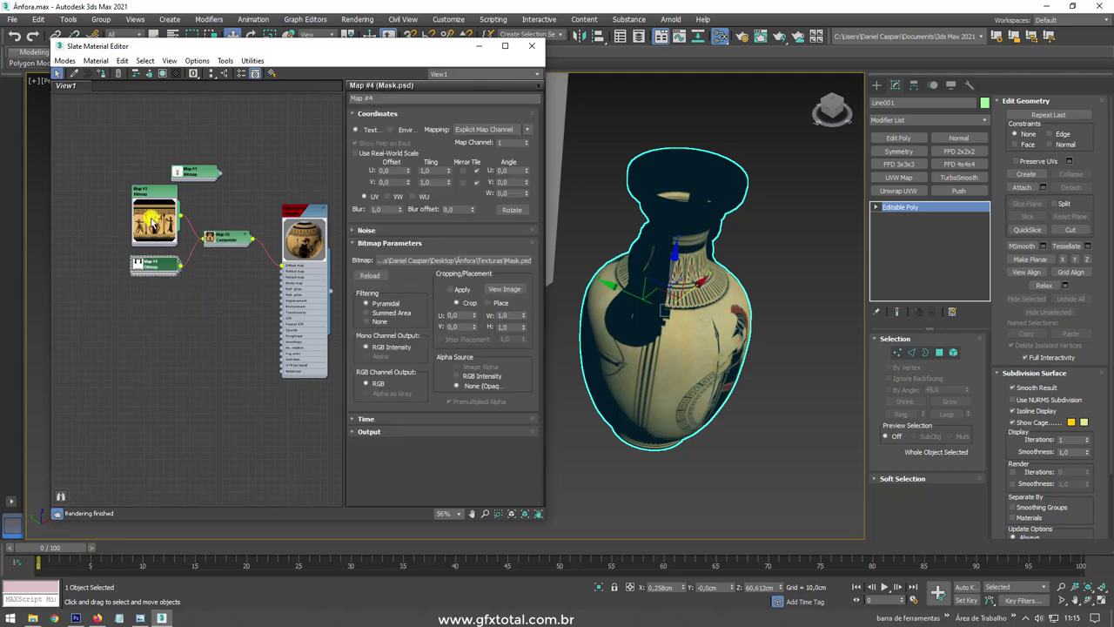
double_click(296, 225)
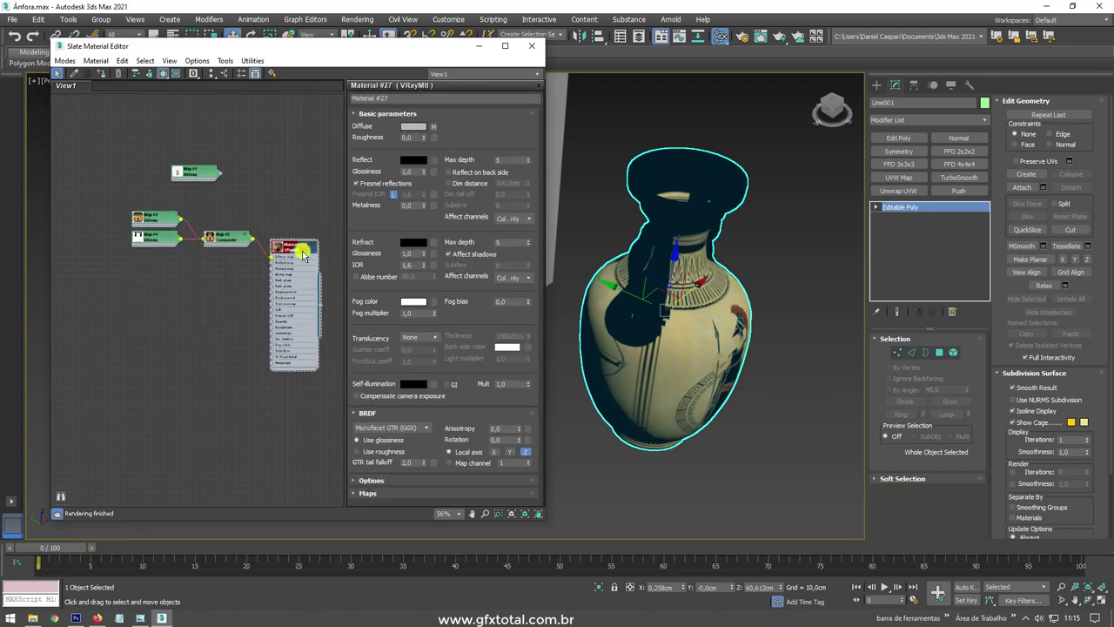
Add a Multi/Sub-Object material with Material #27 in slot 1, plus a black-diffuse VRayMtl
middle_drag(294, 267, 231, 261)
right_click(200, 276)
click(392, 300)
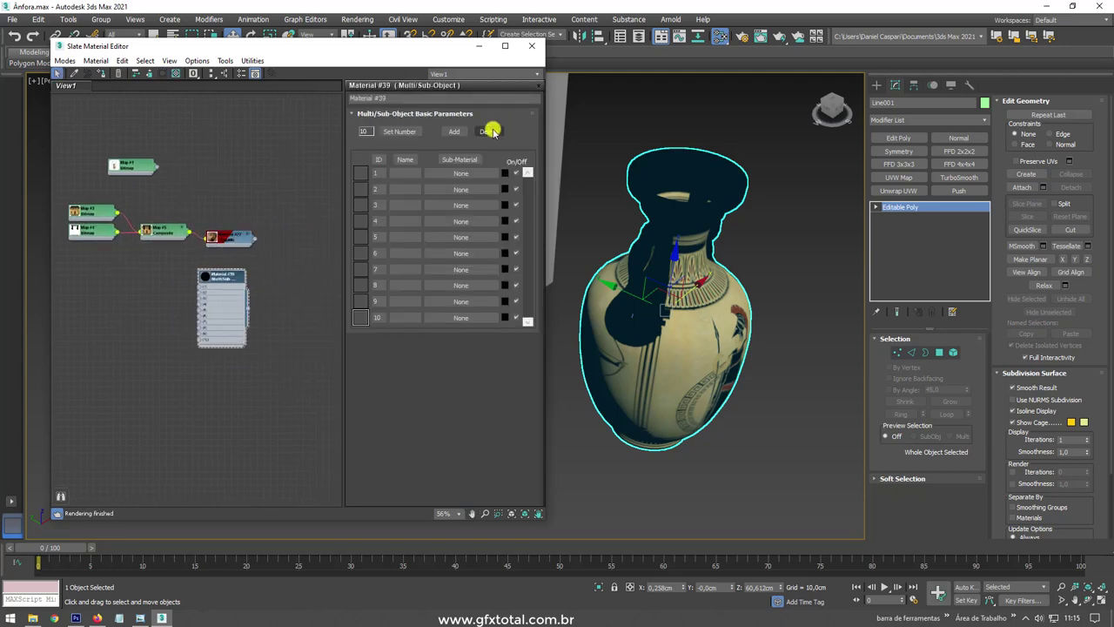
drag(302, 244, 288, 250)
drag(235, 238, 235, 226)
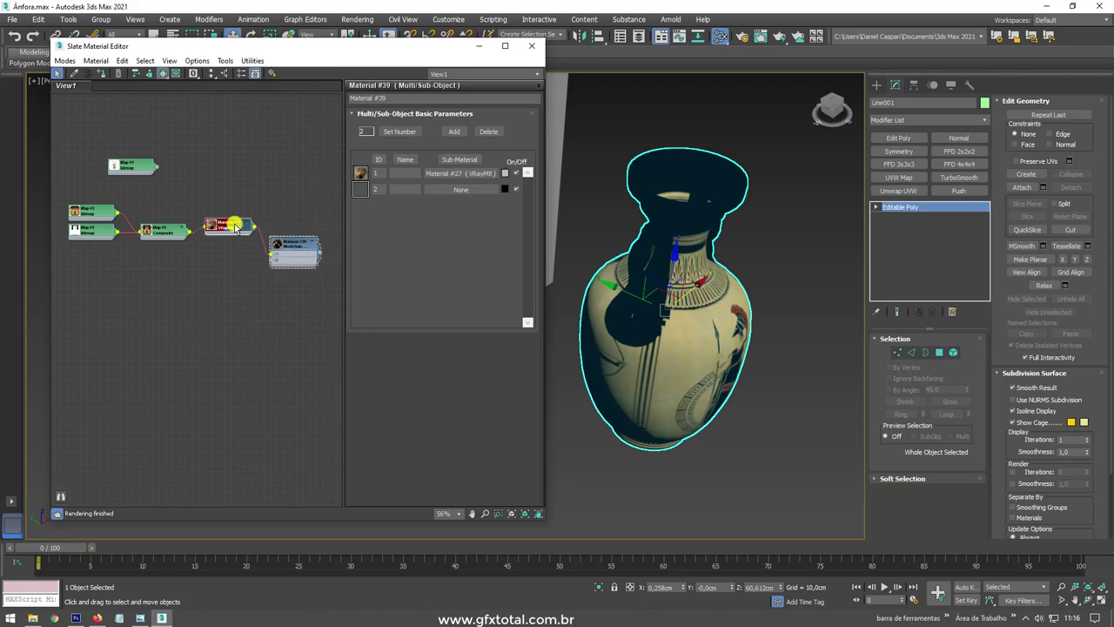
double_click(204, 286)
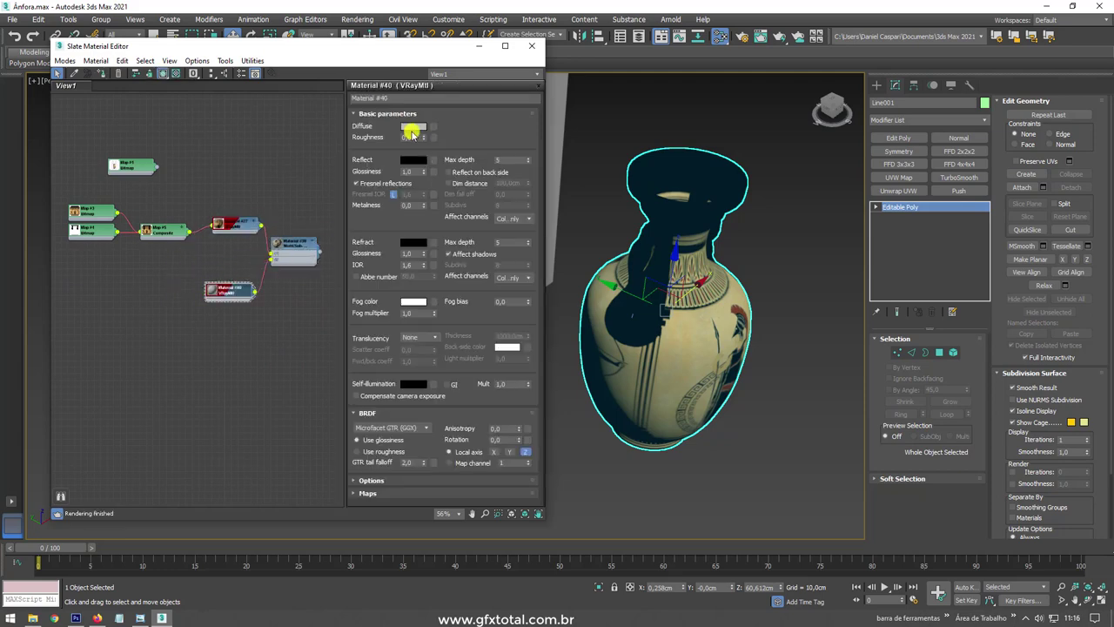
click(411, 130)
Select the vase's base polygons and grow the selection up through the handles
click(897, 352)
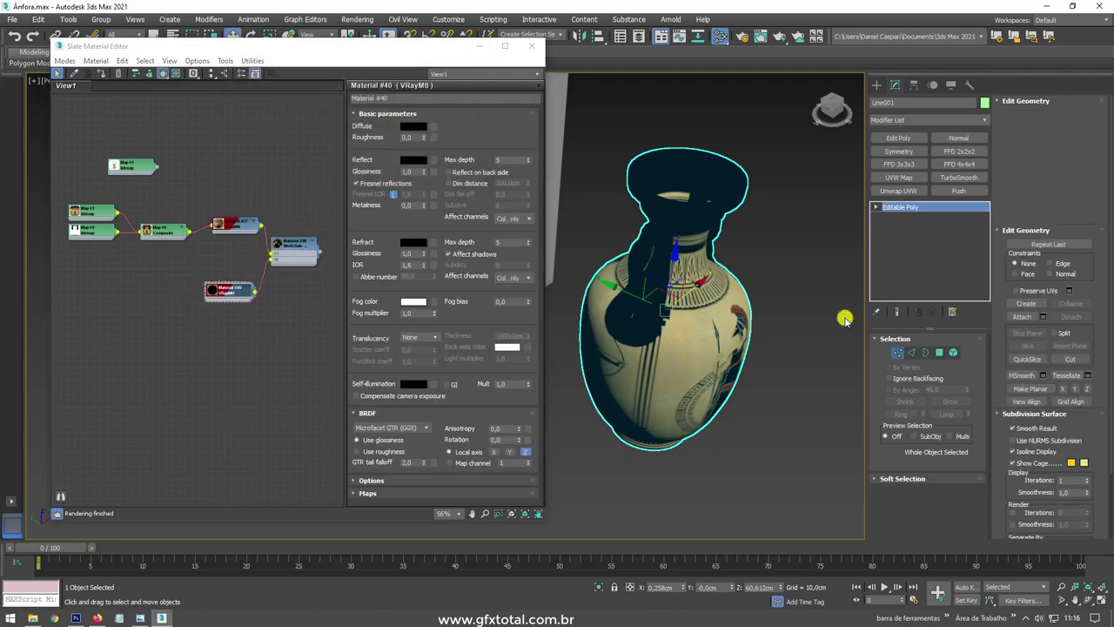
mouse_move(846, 316)
alt+middle_down()
mouse_move(686, 287)
mouse_move(617, 316)
alt+middle_up()
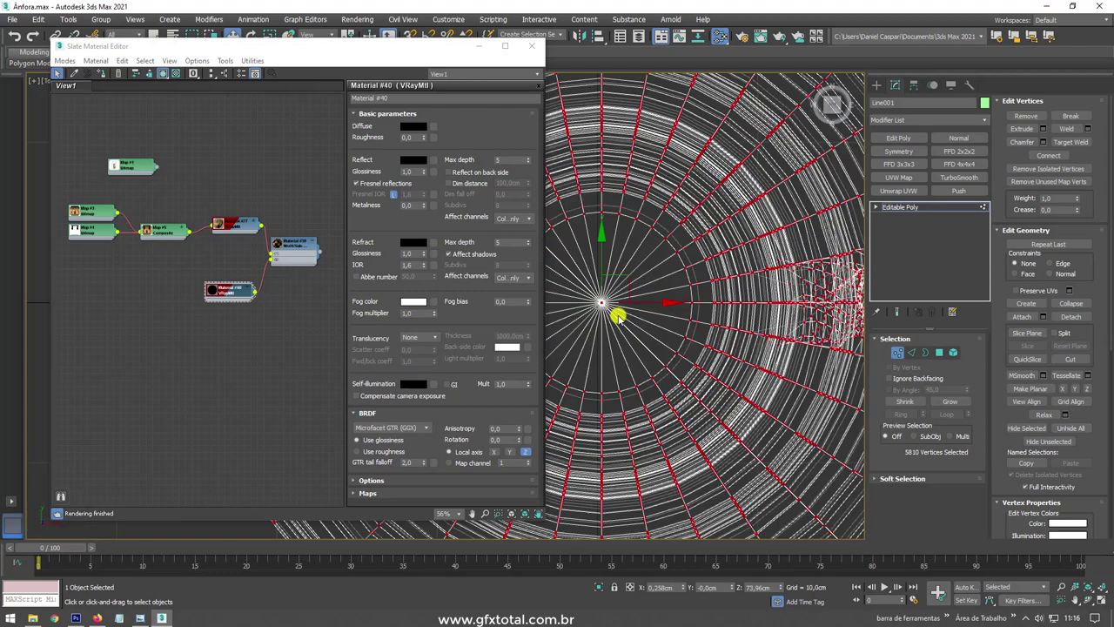
click(939, 352)
alt+middle_drag(827, 331, 766, 298)
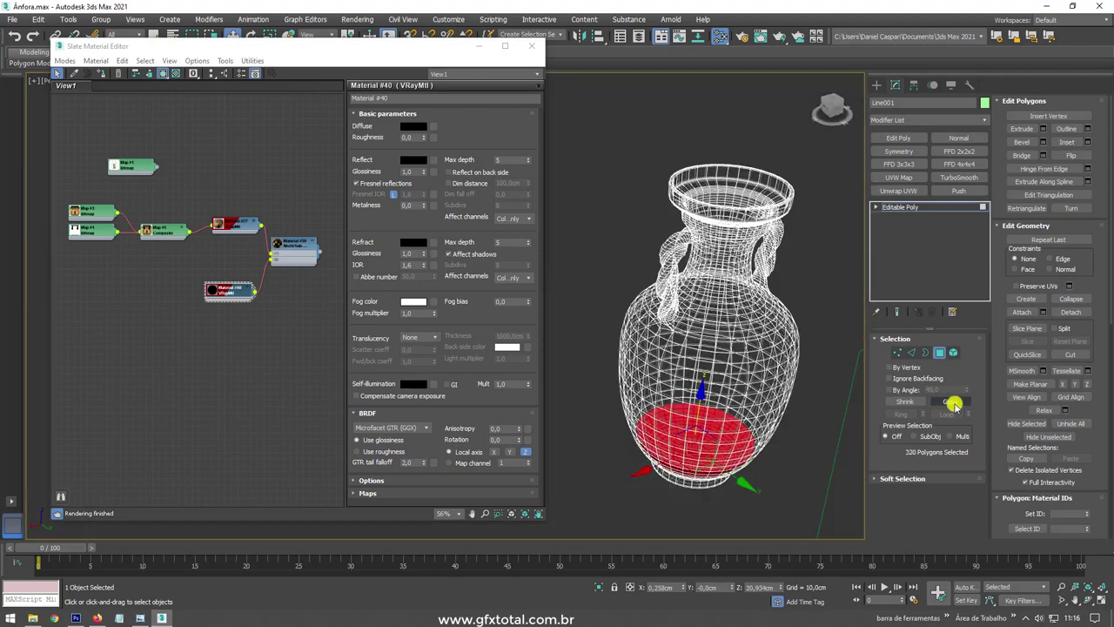
key(ctrl+Page_Up)
key(ctrl+Page_Up)
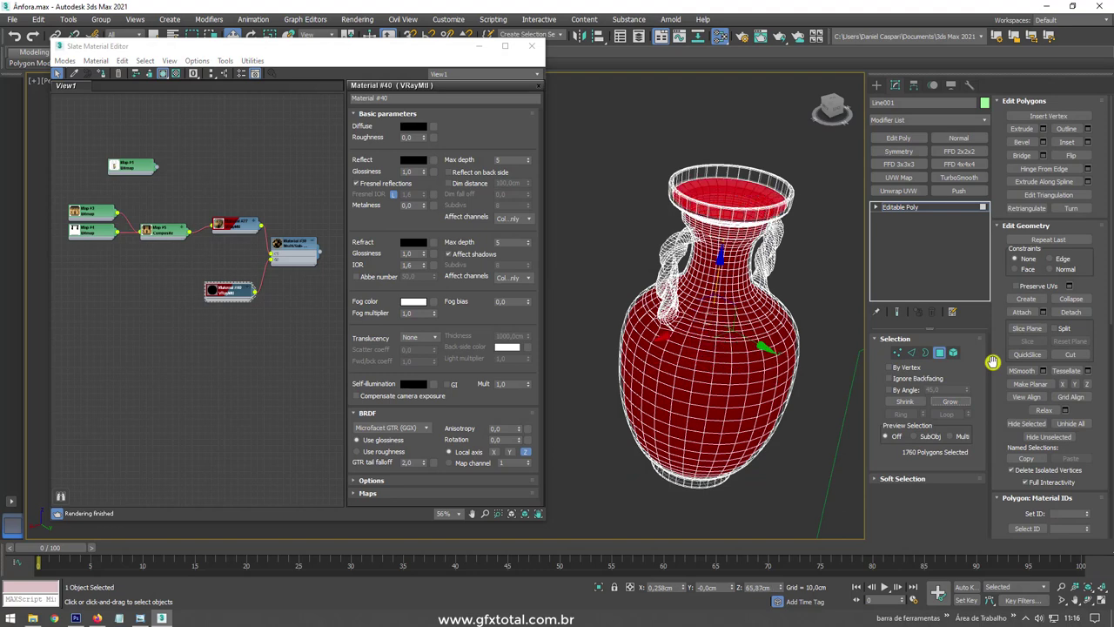
scroll(1064, 275, down, 5)
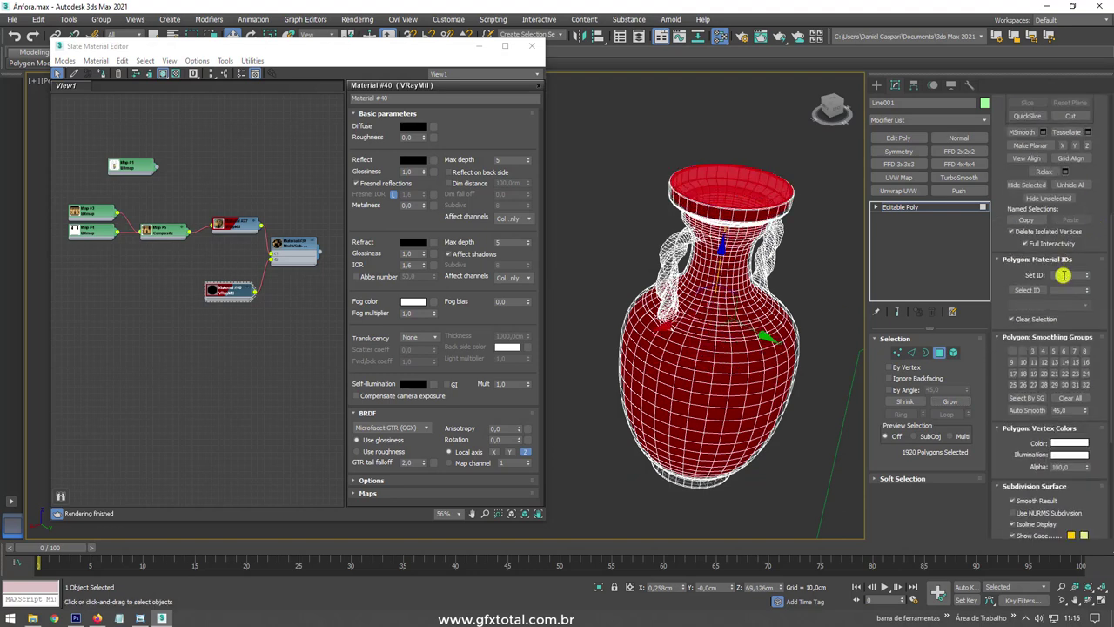
key(ctrl+Page_Up)
click(900, 207)
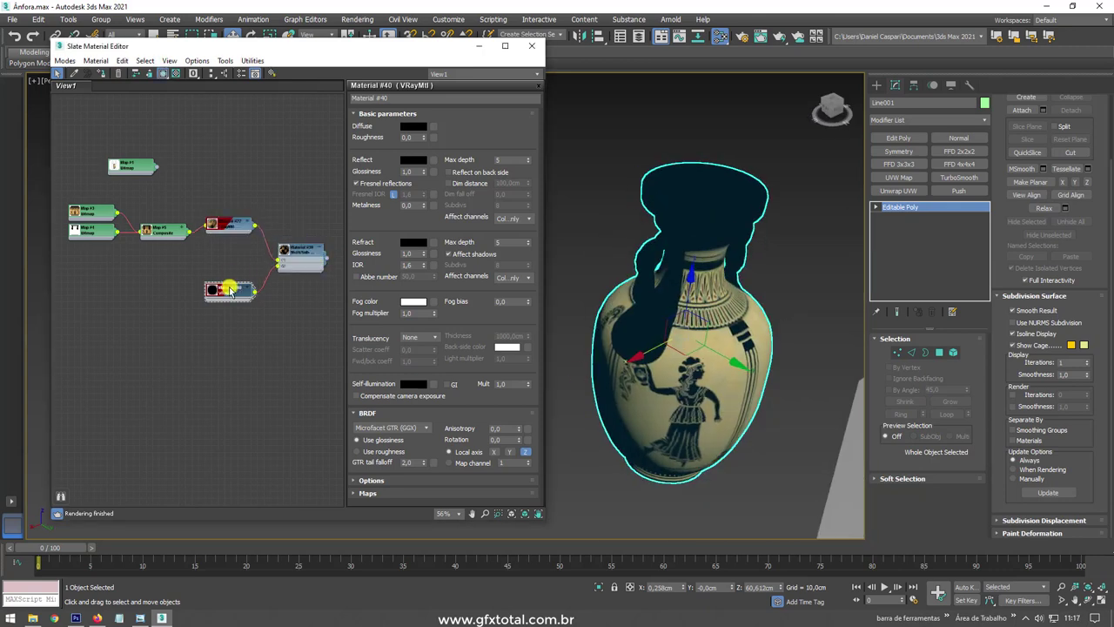
Adjust the material's diffuse colour and reselect the vase
click(413, 126)
mouse_move(399, 122)
mouse_down()
mouse_move(450, 133)
mouse_move(386, 117)
mouse_up()
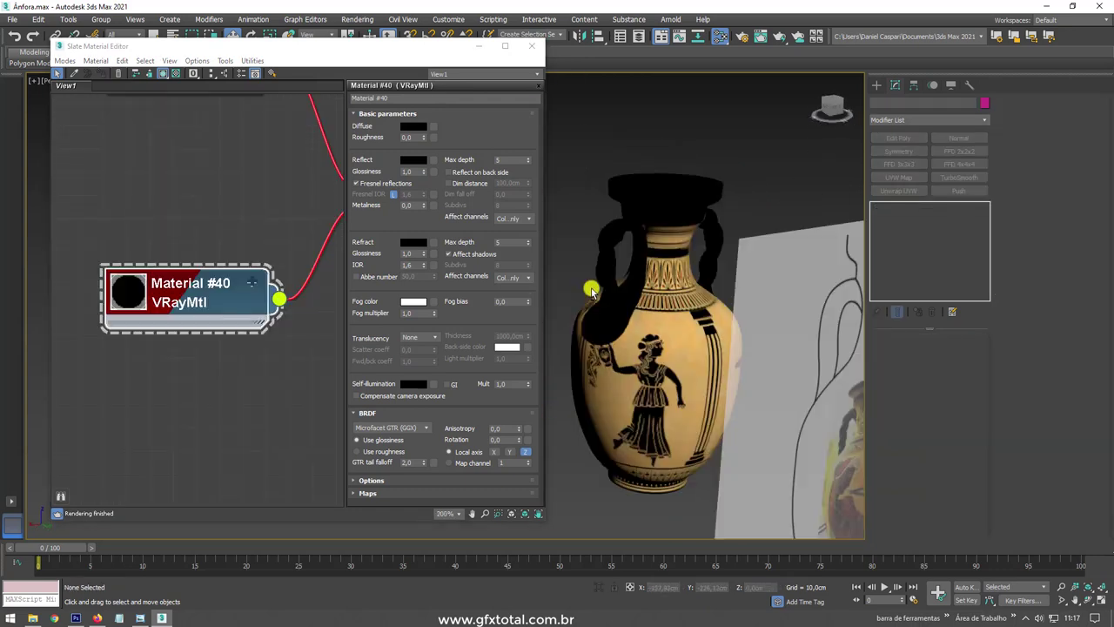
click(591, 291)
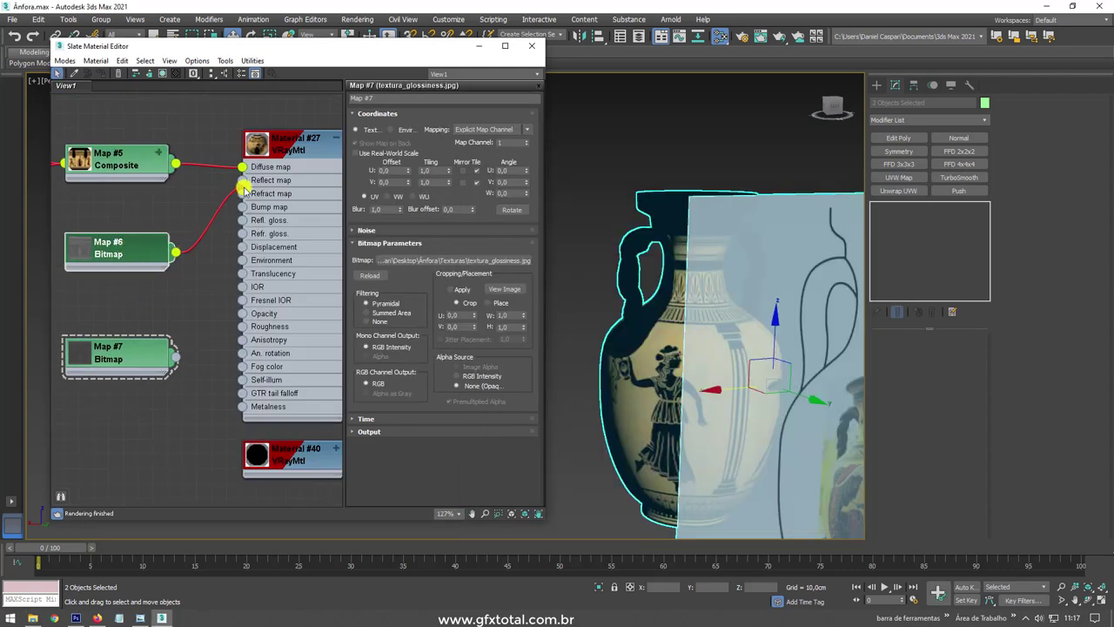
Wire Map #6 into the vase material's Reflect map and Map #7 into Bump
drag(244, 190, 242, 180)
drag(131, 255, 130, 225)
drag(231, 235, 242, 206)
click(287, 140)
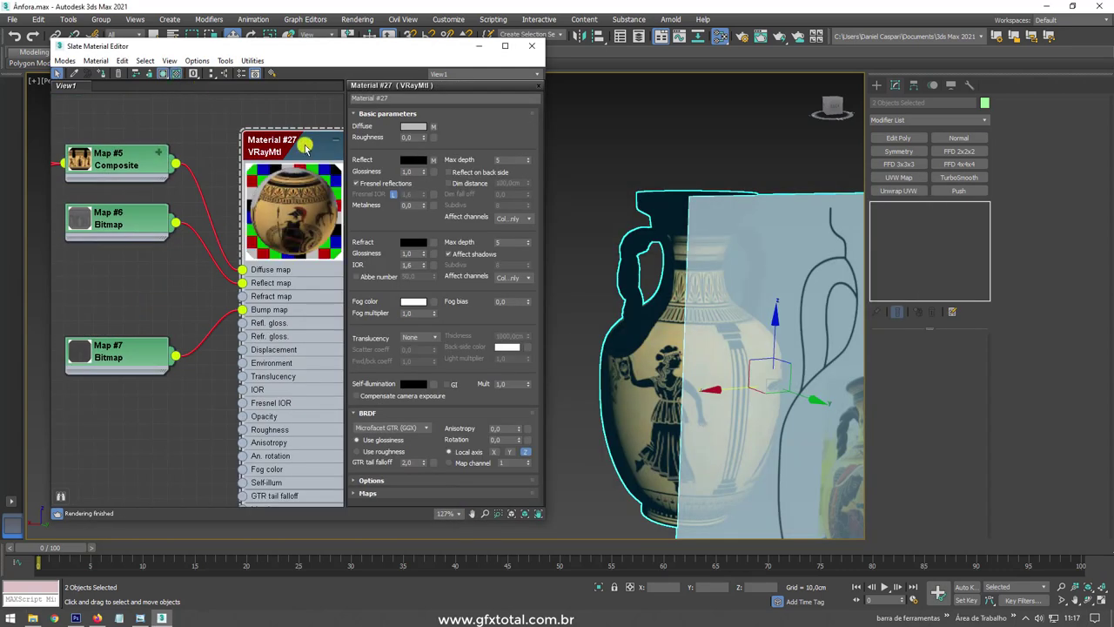
scroll(174, 261, up, 1)
scroll(117, 250, down, 3)
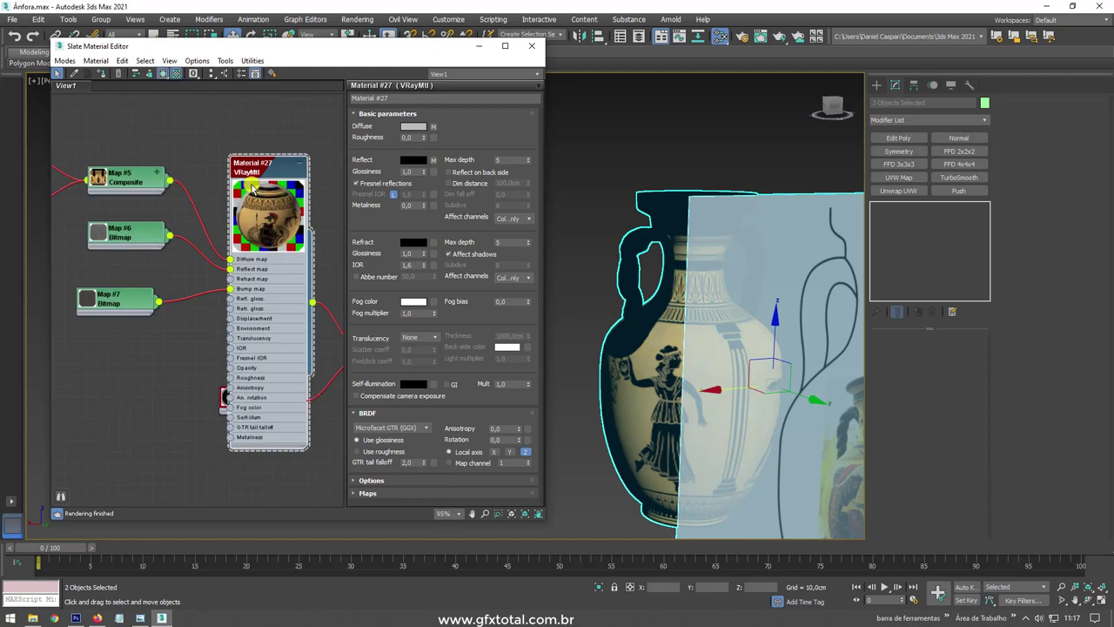
Clone the Composite map twice, each with its two bitmaps
middle_drag(117, 250, 274, 260)
middle_drag(202, 263, 49, 323)
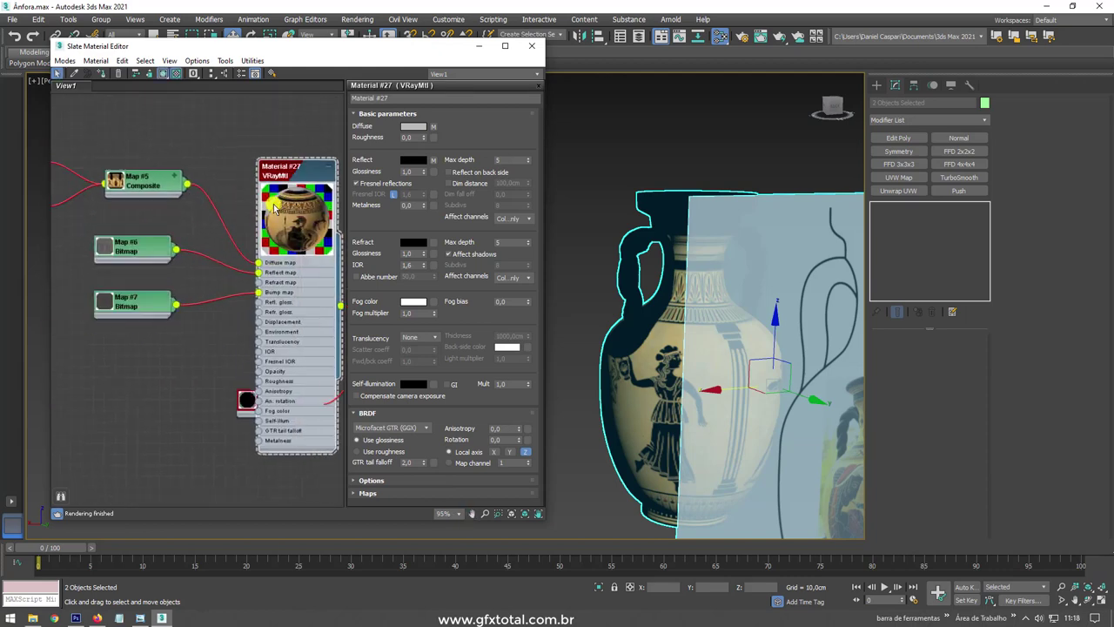
scroll(293, 214, up, 1)
scroll(126, 235, down, 3)
middle_drag(126, 235, 229, 246)
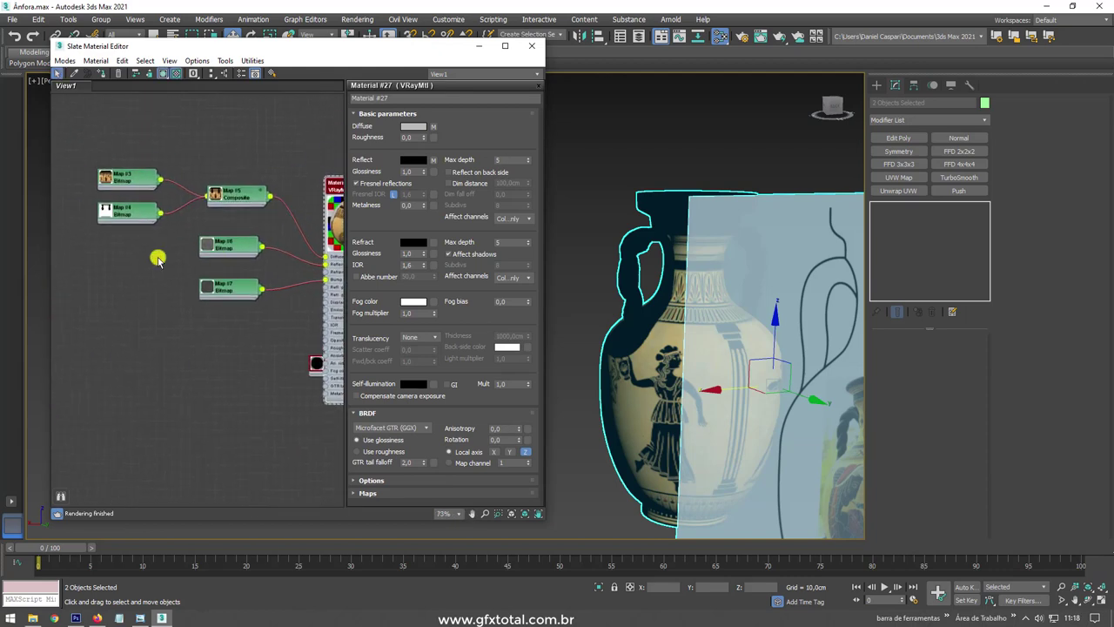
shift+drag(242, 198, 145, 244)
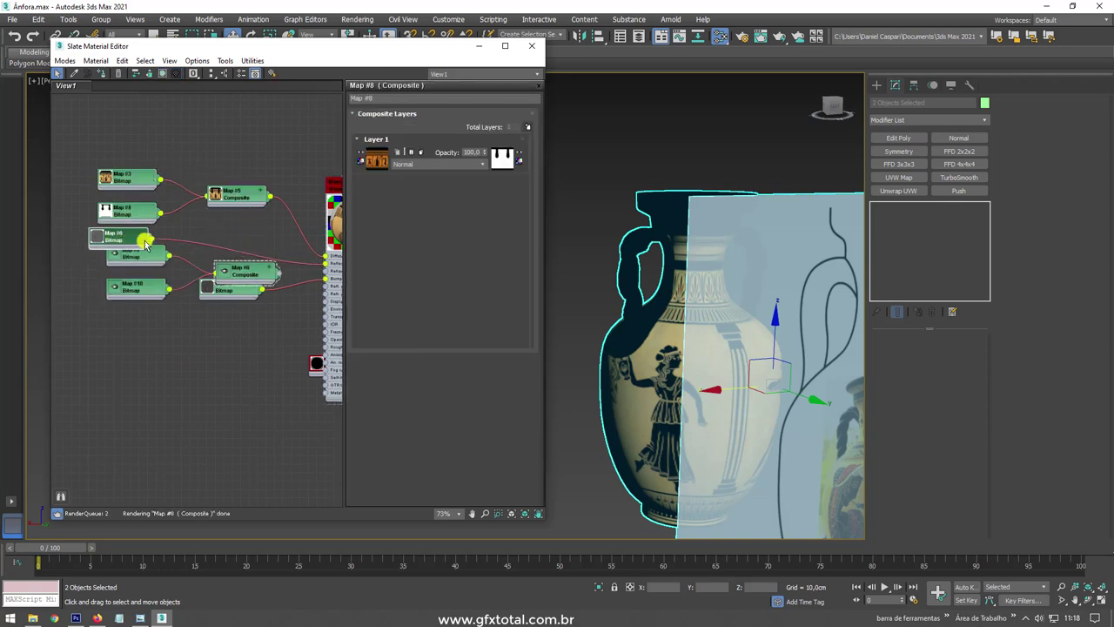
middle_drag(259, 277, 248, 284)
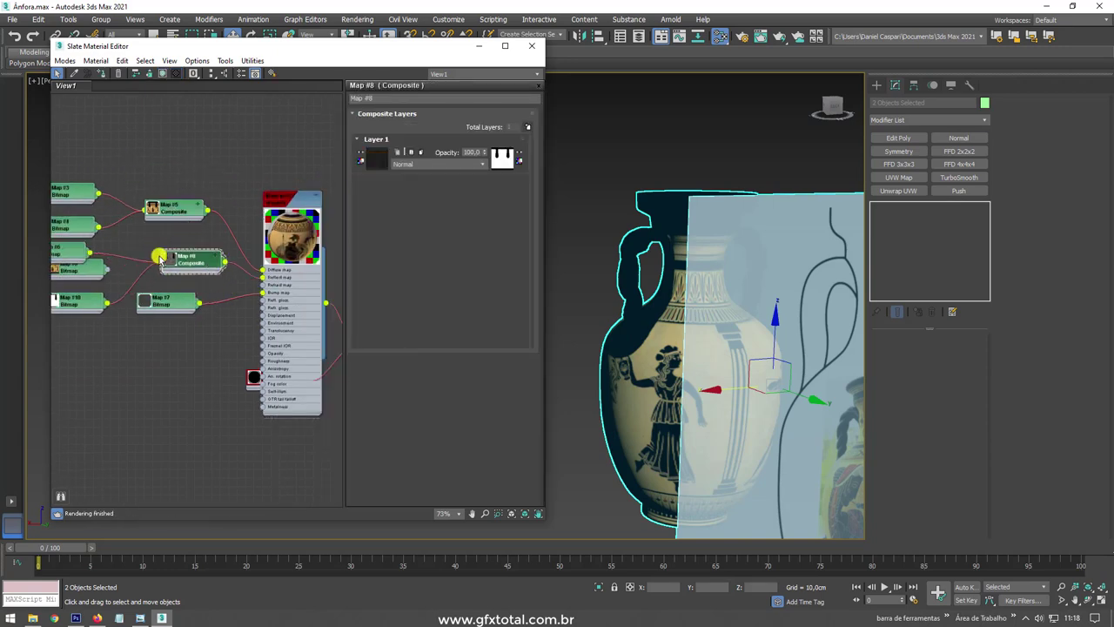
middle_drag(80, 273, 173, 271)
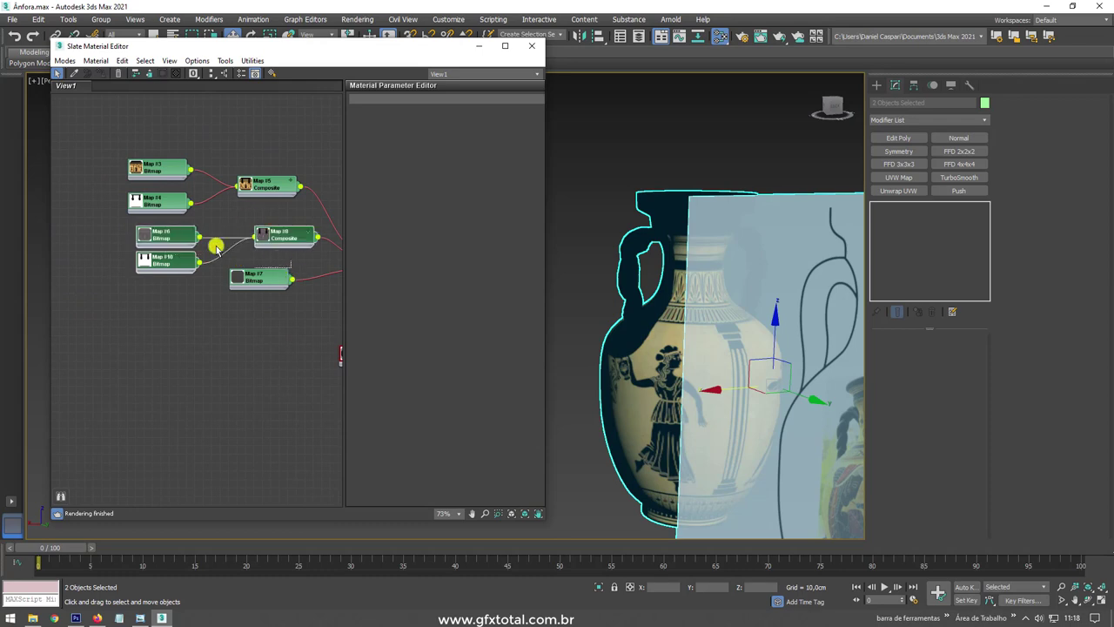
shift+drag(281, 239, 282, 324)
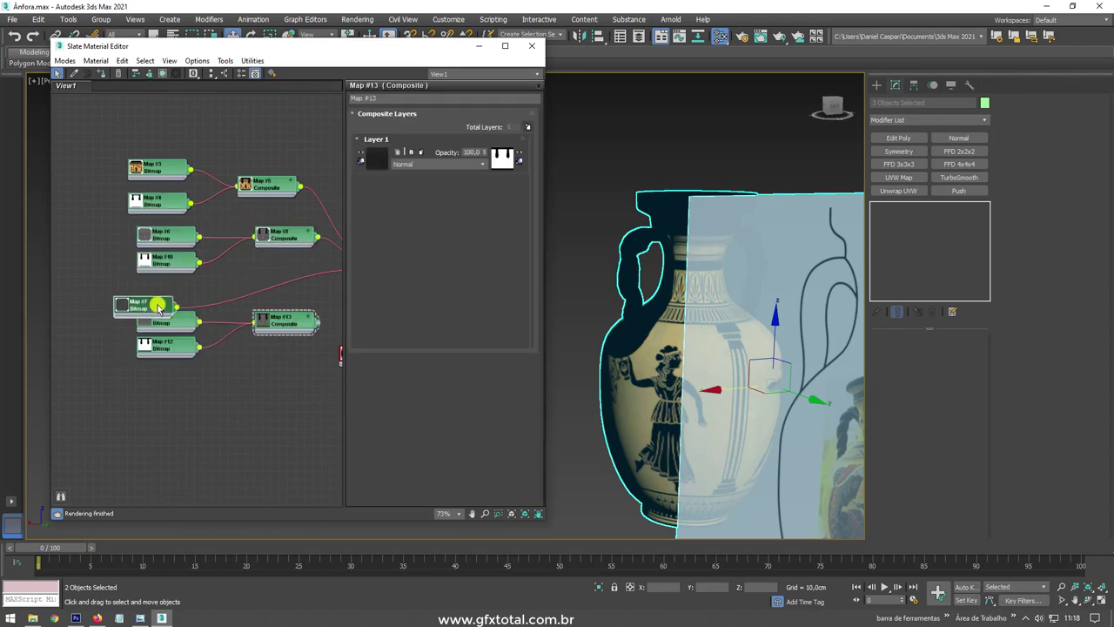
Review the amphora material's parameters and the reference bitmap's settings
middle_drag(189, 323, 167, 321)
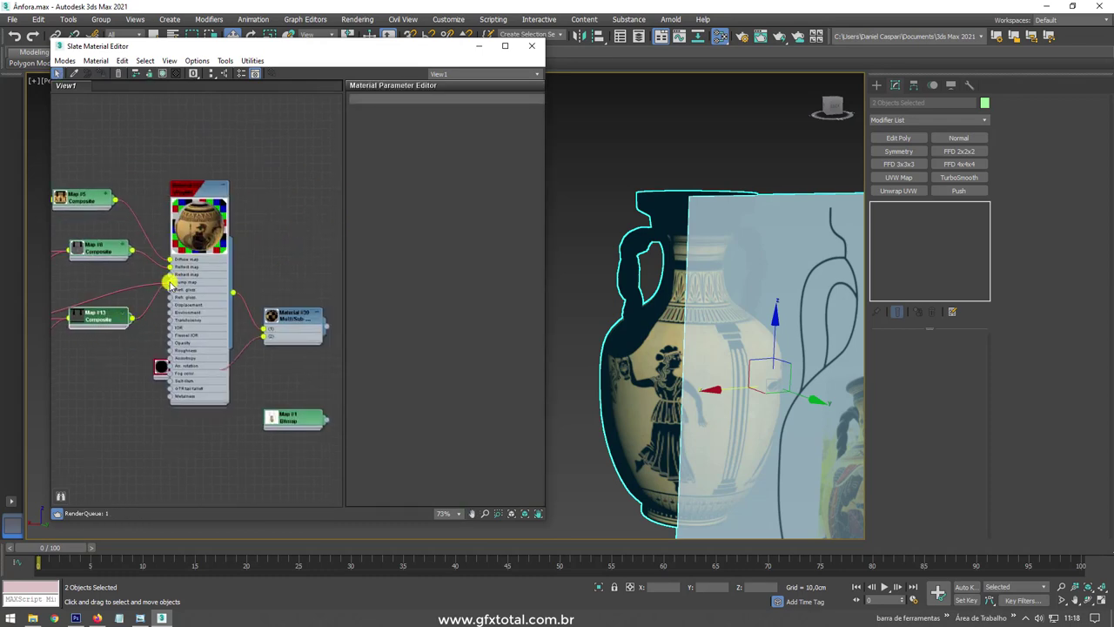
scroll(193, 235, up, 3)
right_click(200, 203)
double_click(218, 209)
scroll(299, 240, down, 6)
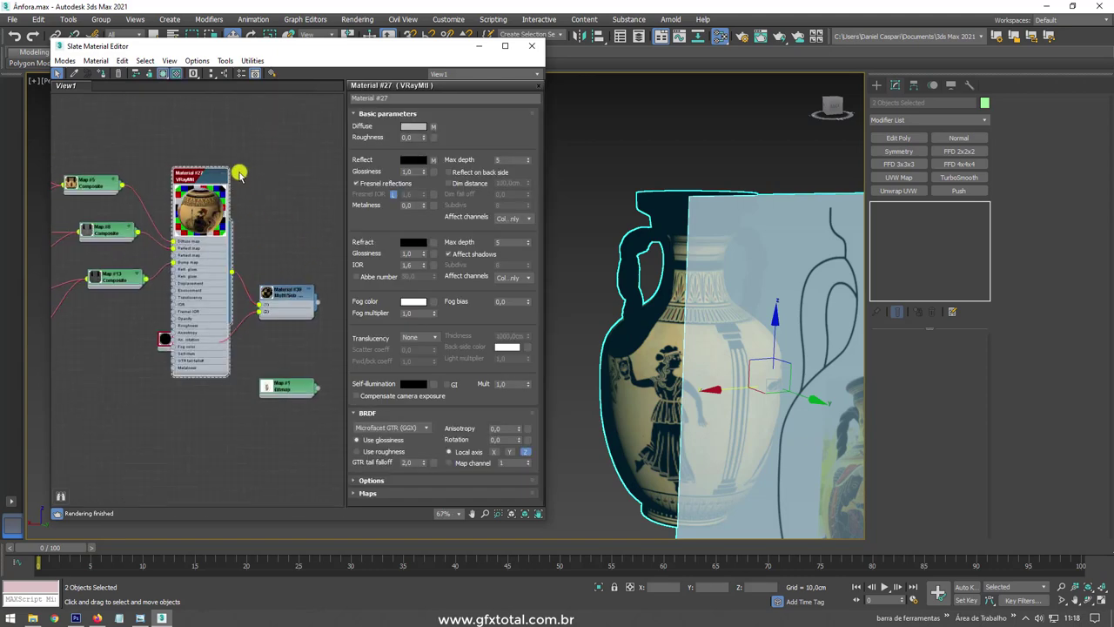
double_click(235, 344)
Create a floor plane around the amphora
scroll(286, 256, down, 3)
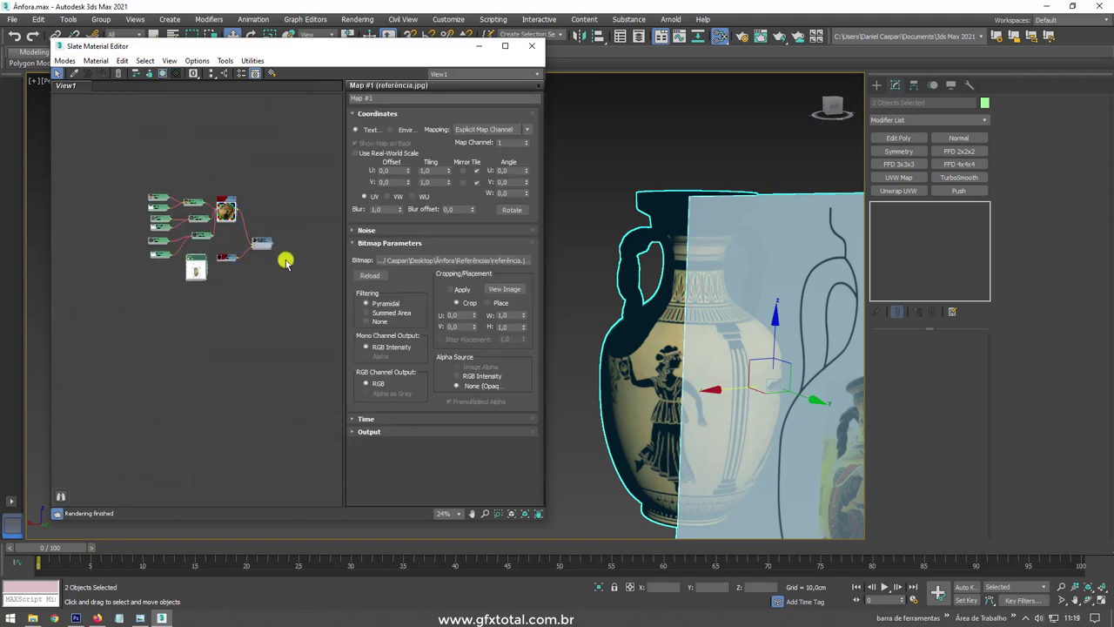
scroll(780, 305, down, 3)
click(779, 304)
scroll(780, 304, down, 2)
click(876, 85)
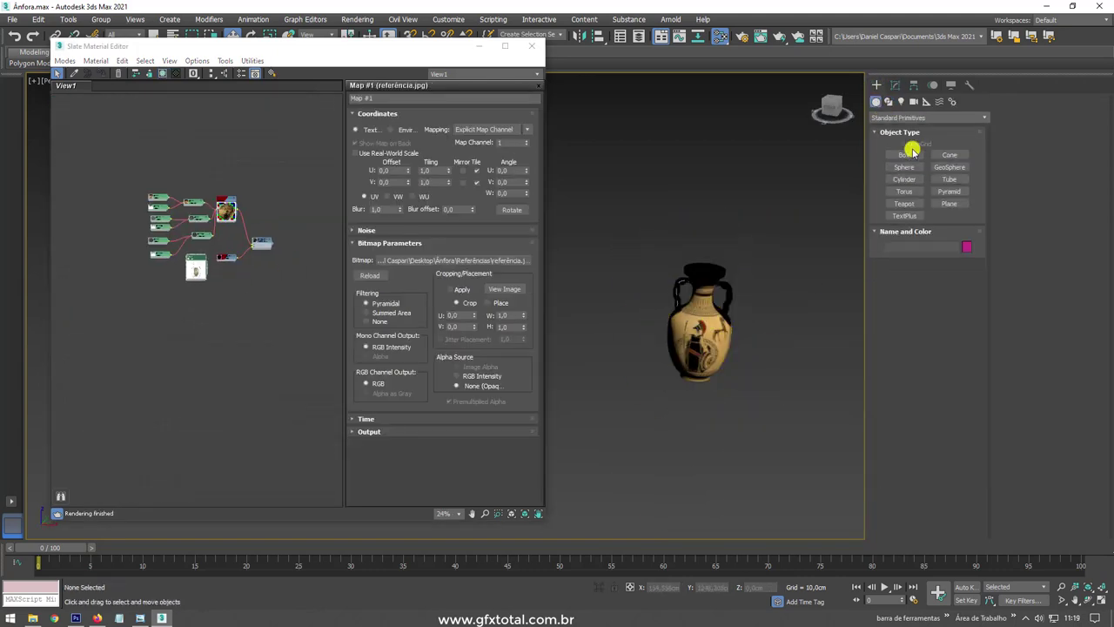
click(949, 202)
alt+middle_drag(711, 304, 711, 358)
drag(692, 289, 796, 451)
alt+middle_drag(802, 481, 746, 310)
Add Edit Poly, raise the plane's back edge into a wall, and chamfer the fold with 4 segments
click(896, 85)
click(898, 137)
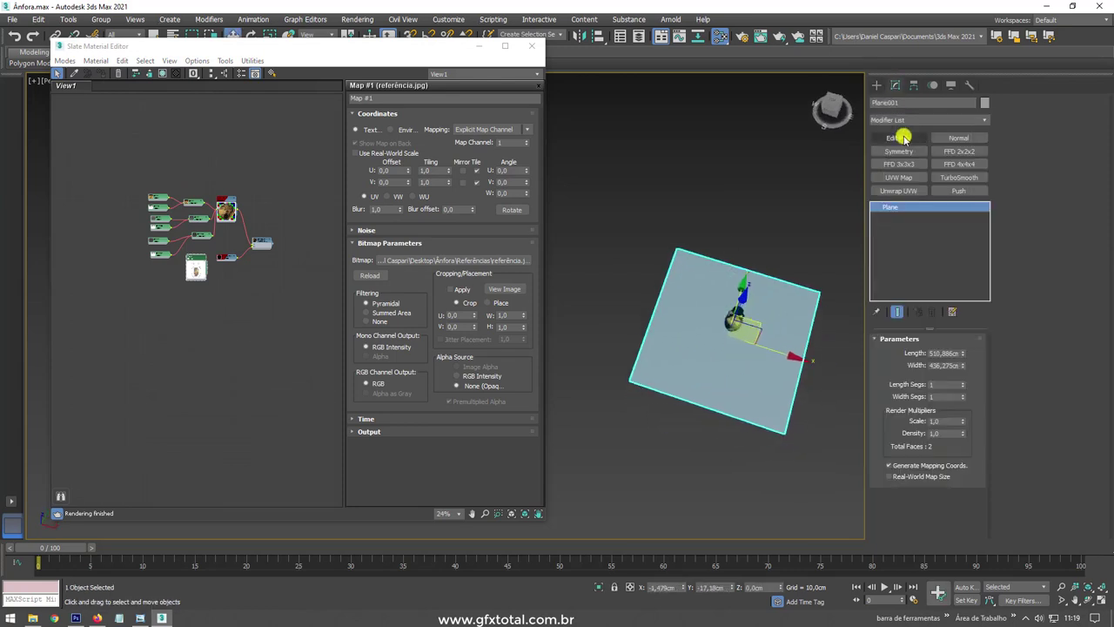
key(2)
mouse_move(876, 174)
alt+middle_down()
mouse_move(750, 93)
mouse_move(757, 174)
alt+middle_up()
click(1042, 331)
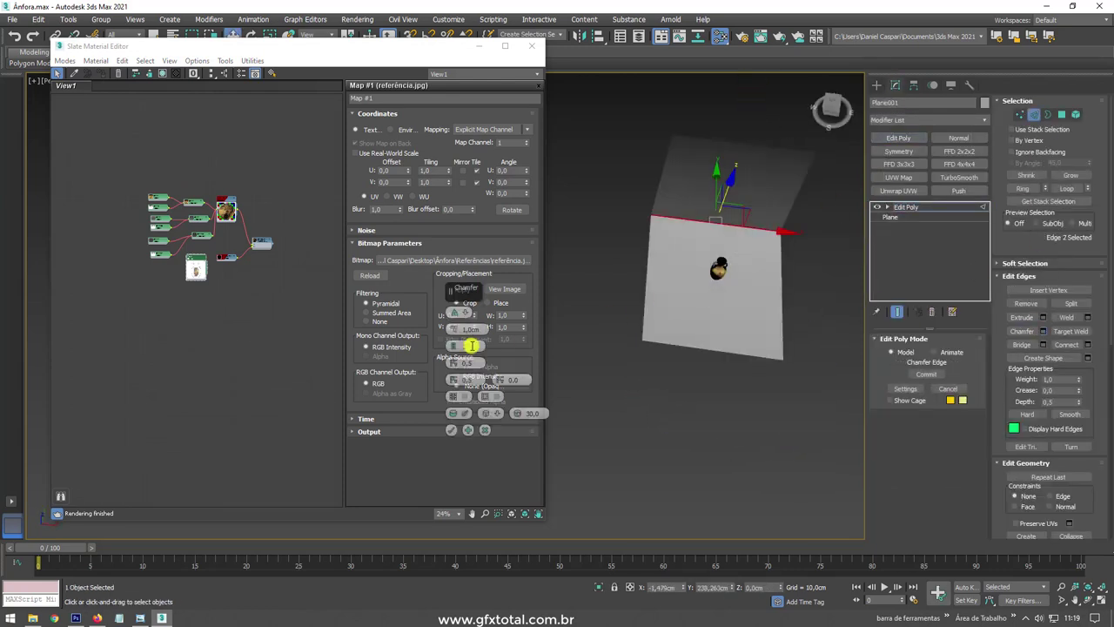
drag(461, 346, 461, 385)
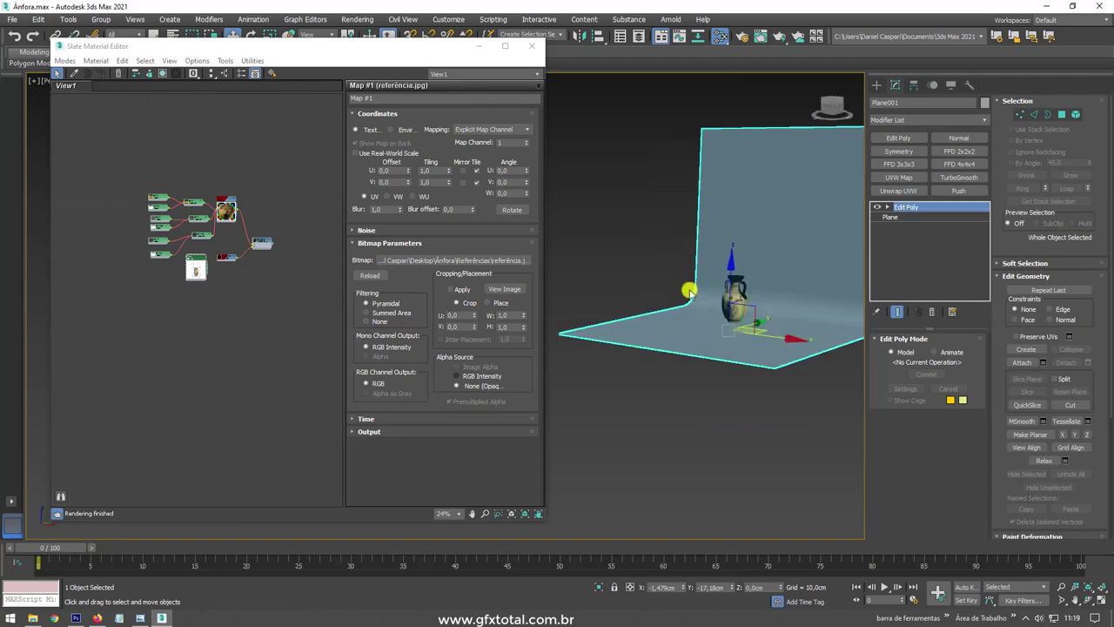
key(f)
click(623, 311)
Add a new VRayMtl node in the Slate editor and edit its diffuse colour
scroll(615, 461, up, 5)
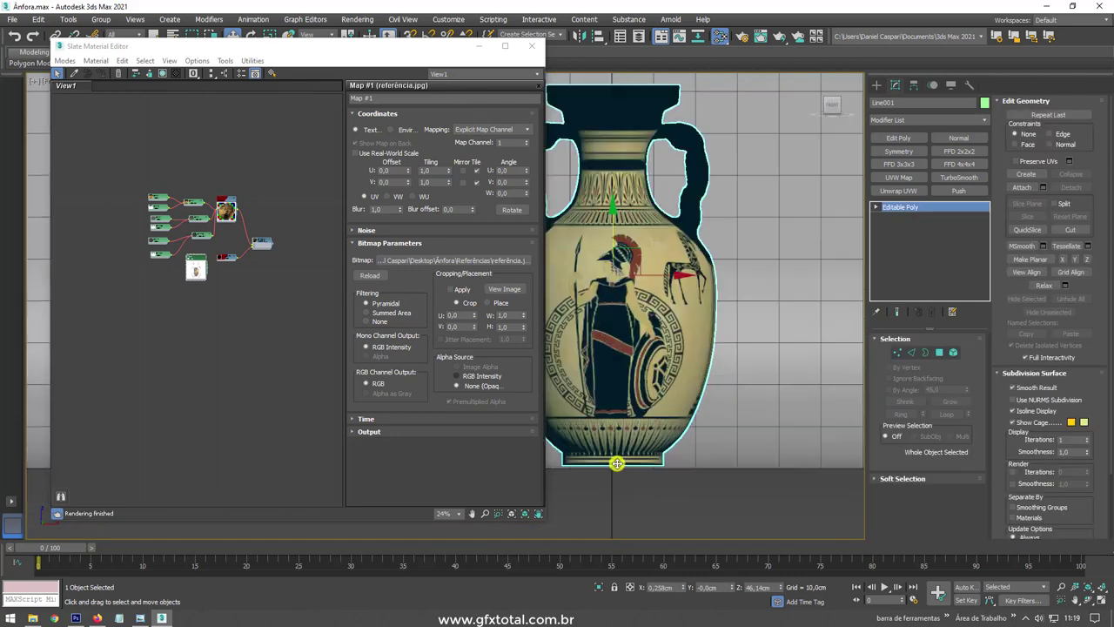
scroll(679, 380, up, 3)
scroll(736, 366, down, 8)
key(shift+z)
scroll(237, 280, up, 5)
right_click(235, 280)
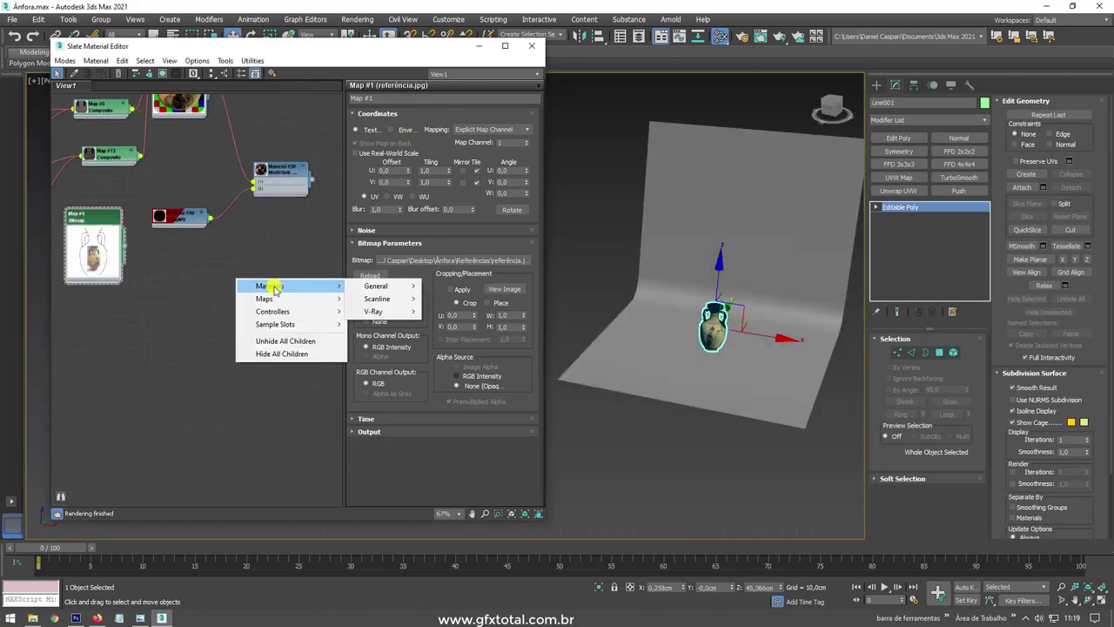
click(459, 375)
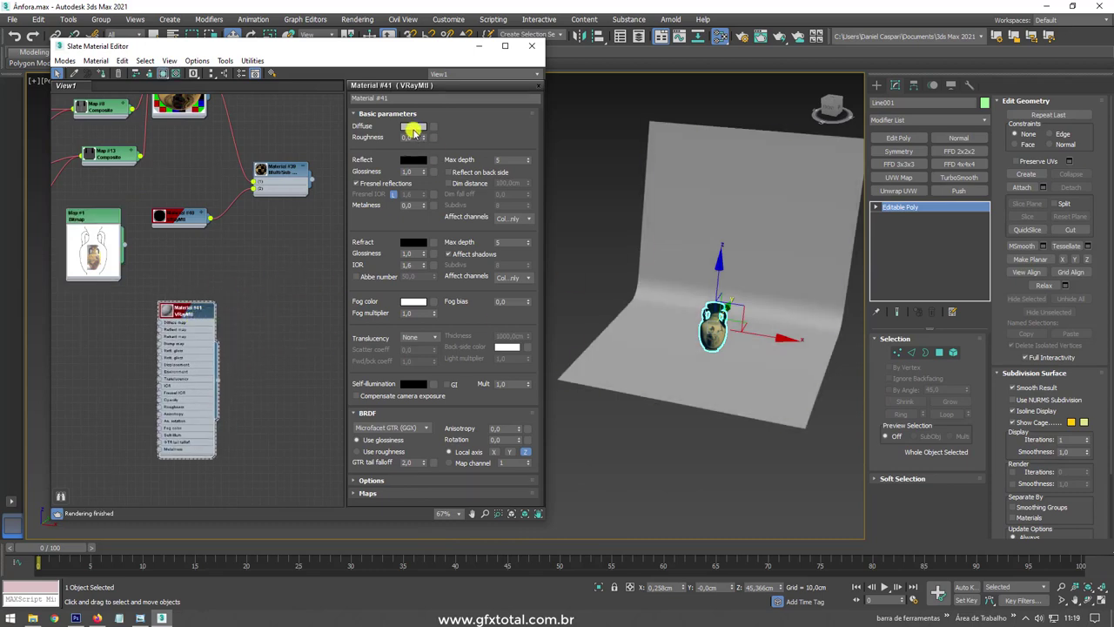
click(413, 126)
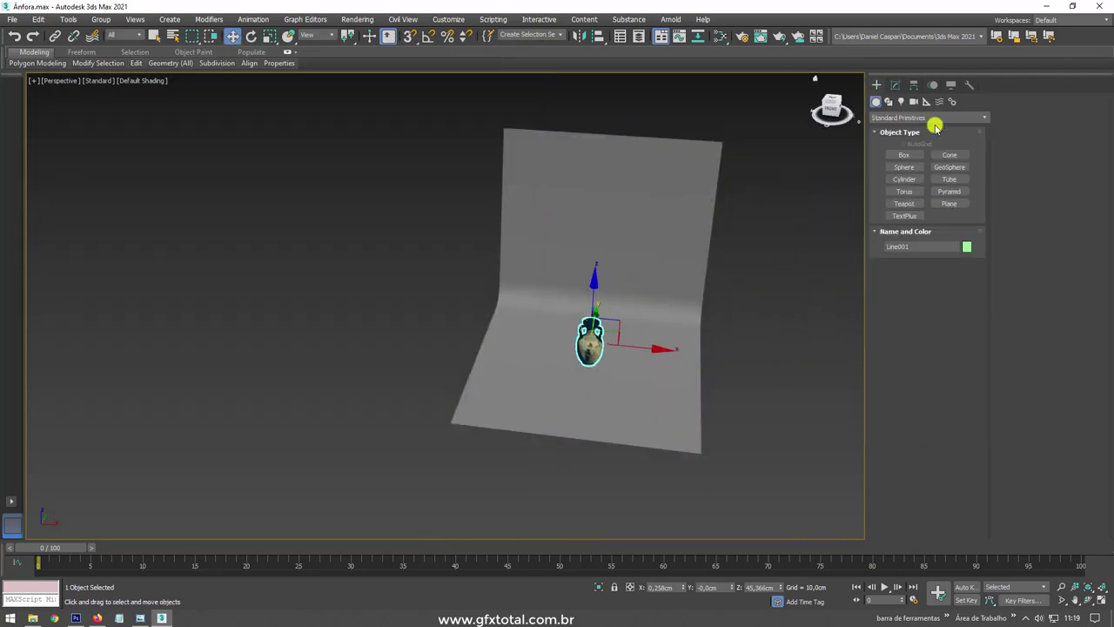
Create a VRayLight plane light above the scene
click(901, 101)
click(897, 117)
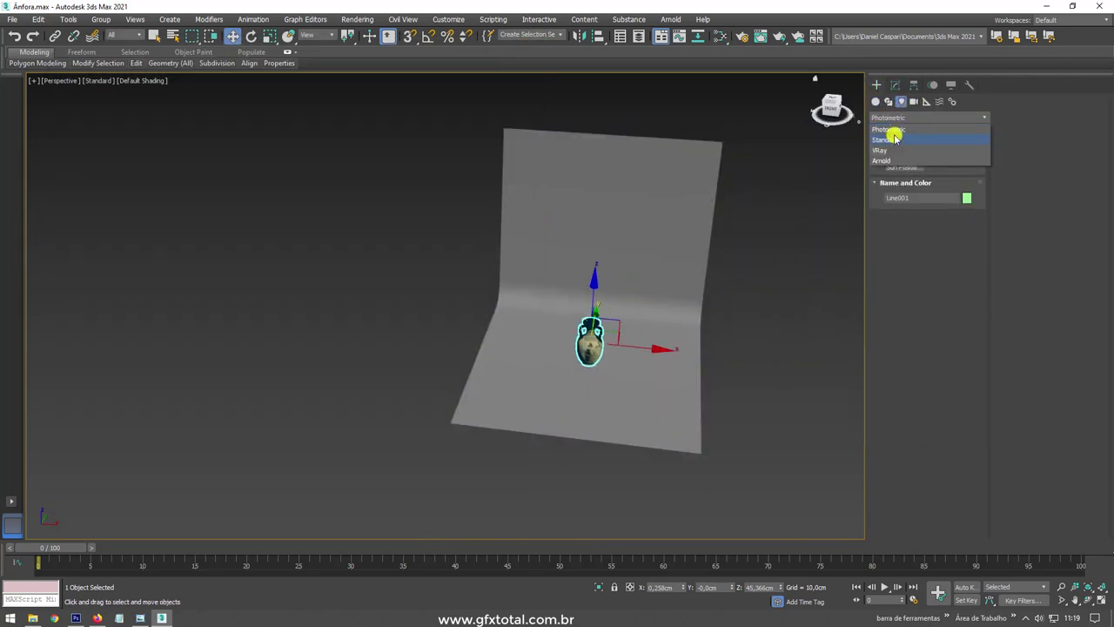
click(905, 158)
drag(519, 355, 652, 442)
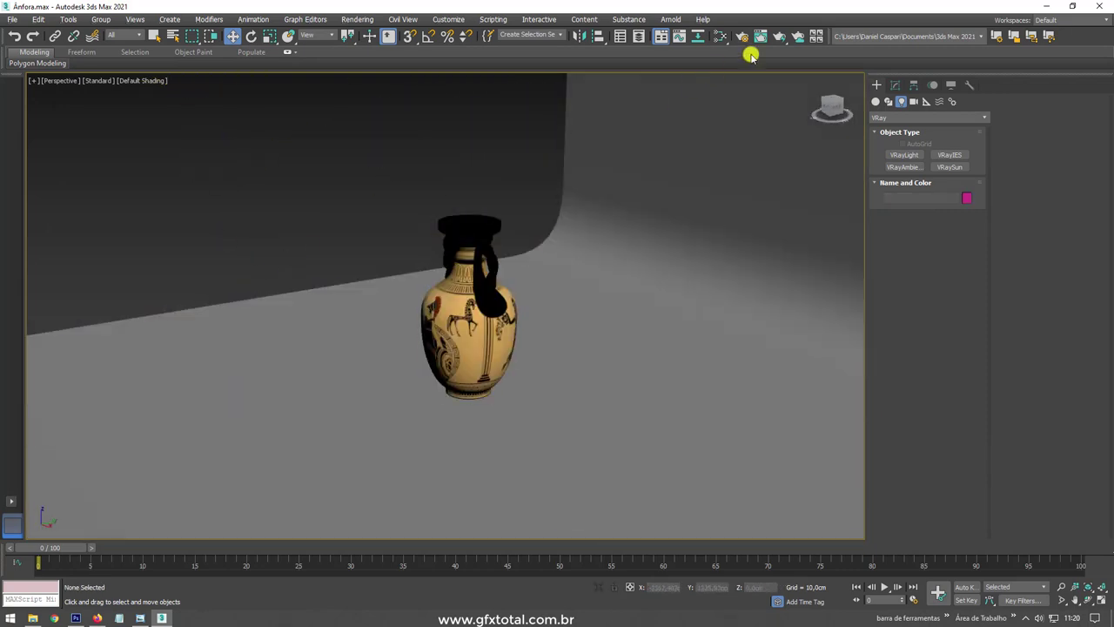
Delete Layer 2 from the Map #5 Composite
click(720, 36)
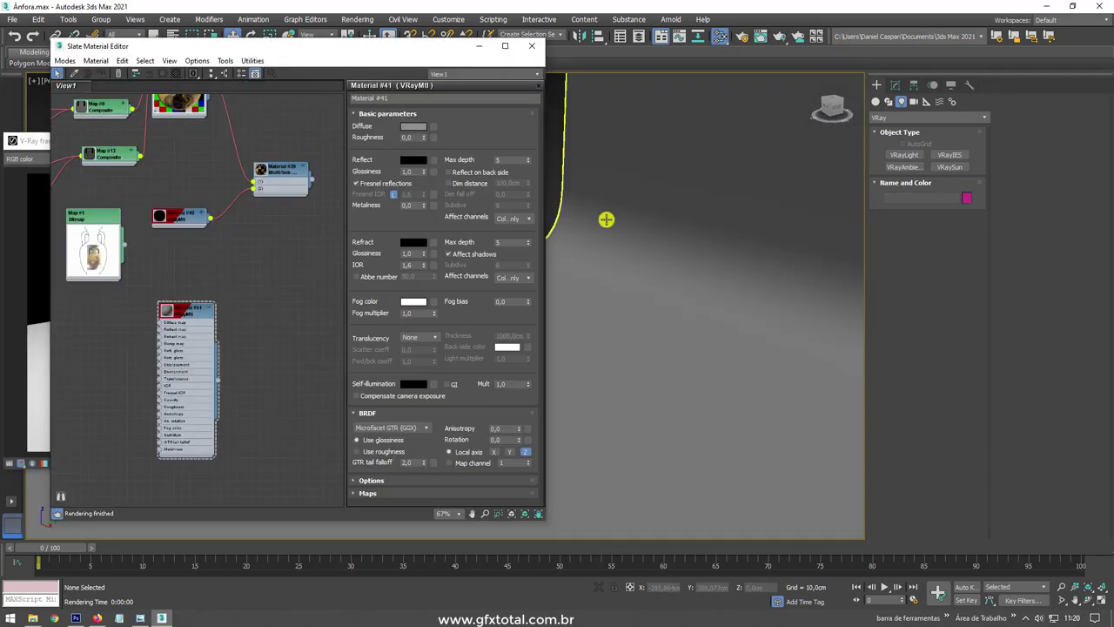
scroll(222, 159, up, 3)
double_click(221, 159)
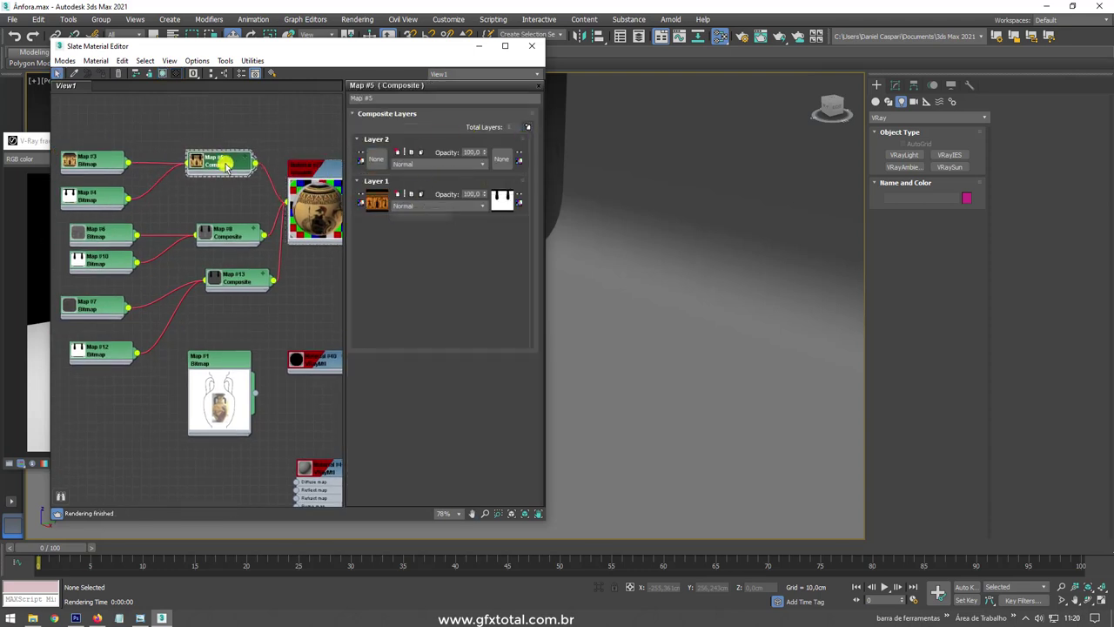
click(403, 154)
scroll(281, 189, down, 2)
Set Material #27's diffuse to black and run a test render
mouse_move(168, 203)
middle_down()
mouse_move(214, 256)
mouse_move(264, 219)
middle_up()
scroll(642, 366, down, 3)
scroll(610, 348, up, 5)
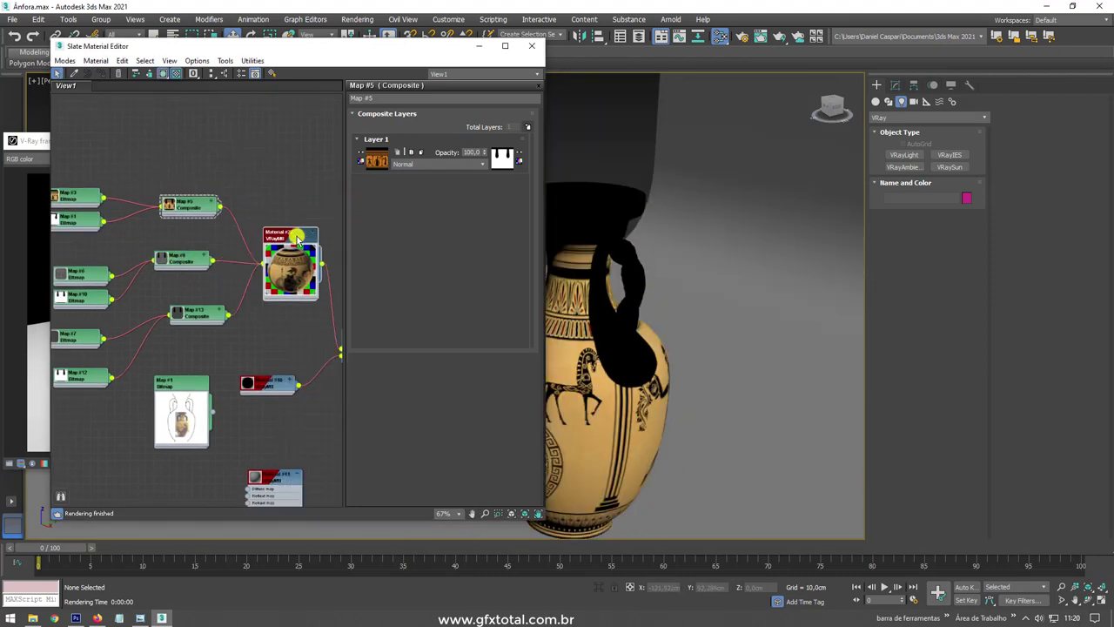
scroll(294, 224, up, 3)
double_click(287, 218)
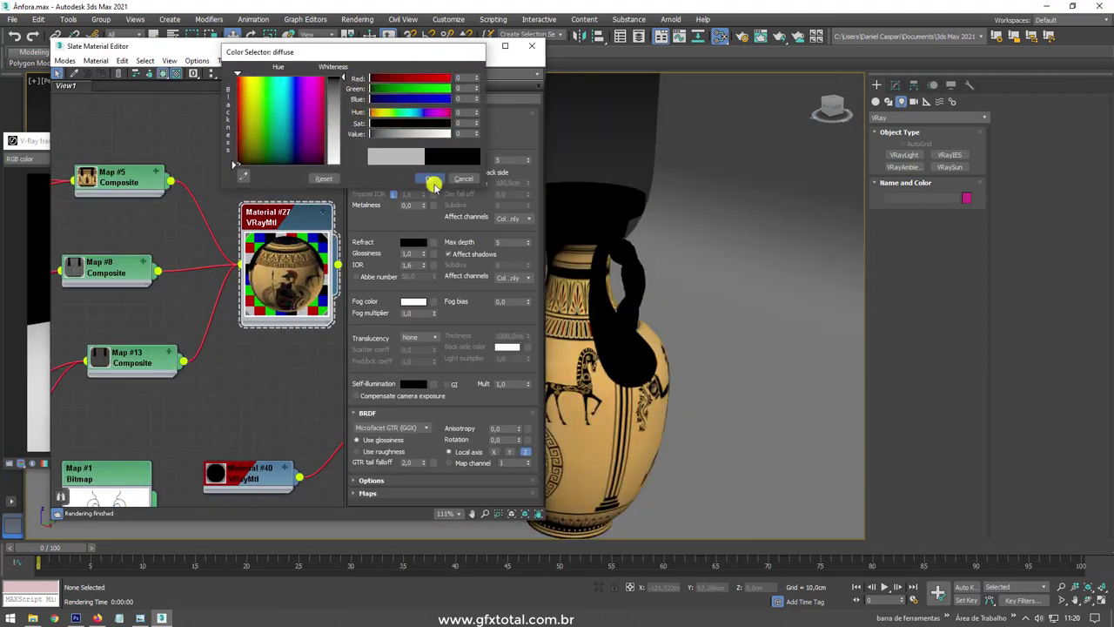
click(432, 181)
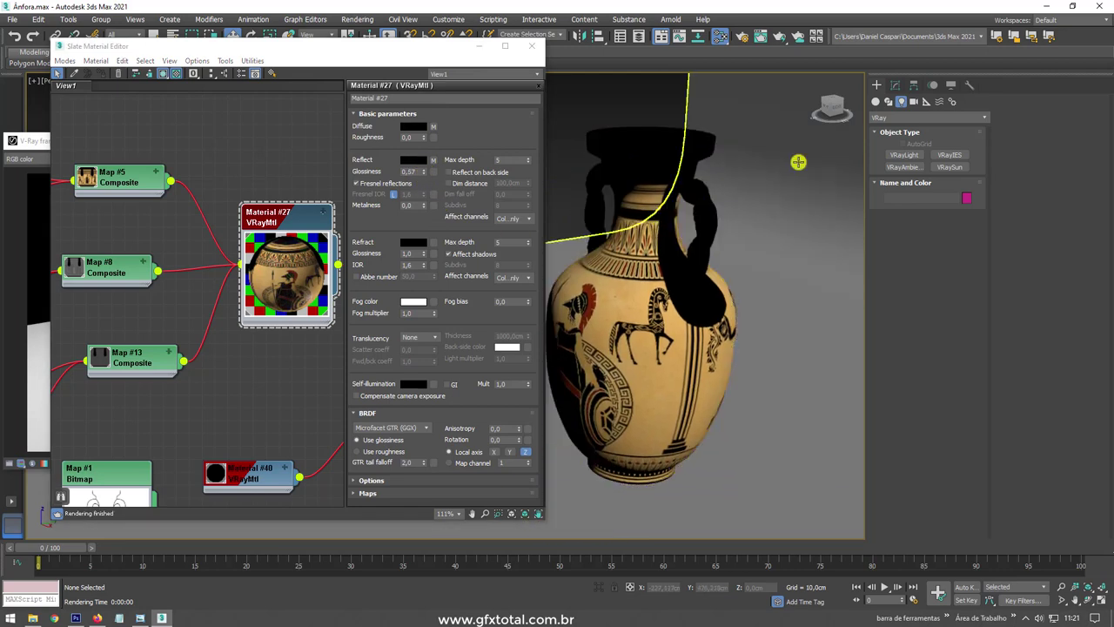
click(798, 35)
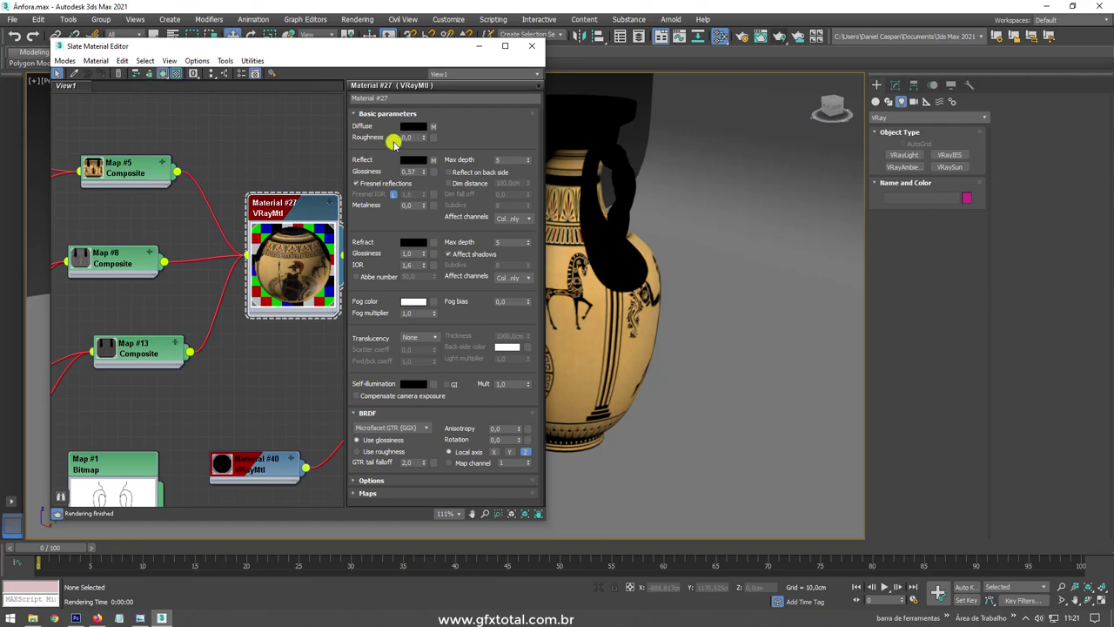
Recheck and copy the diffuse colour, then start a new render
click(414, 126)
click(433, 181)
scroll(300, 231, down, 5)
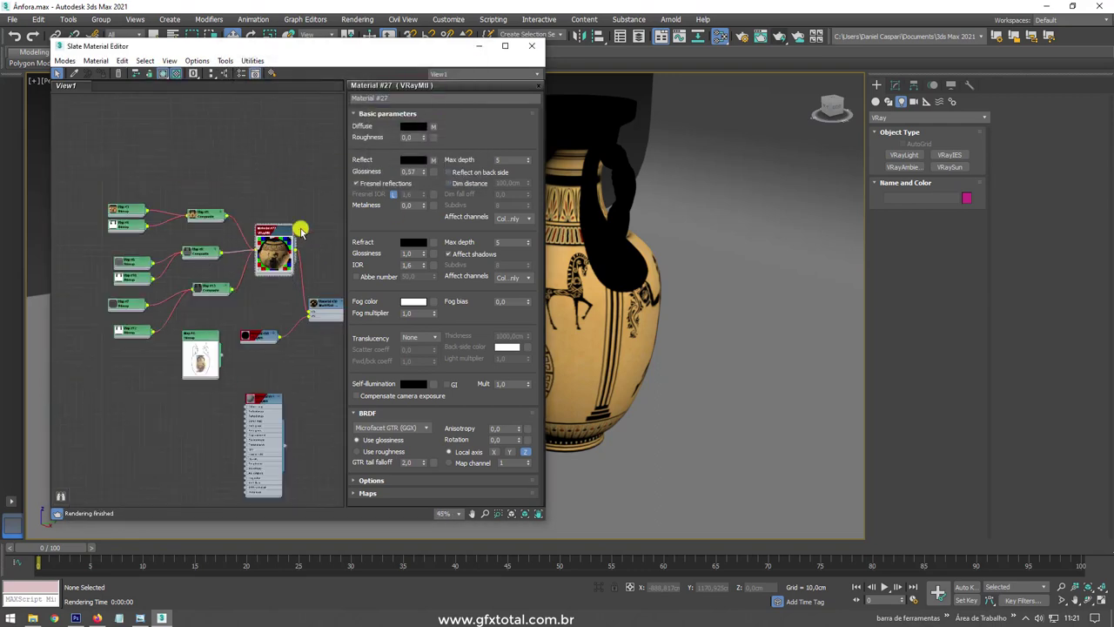
click(414, 128)
click(429, 178)
right_click(409, 128)
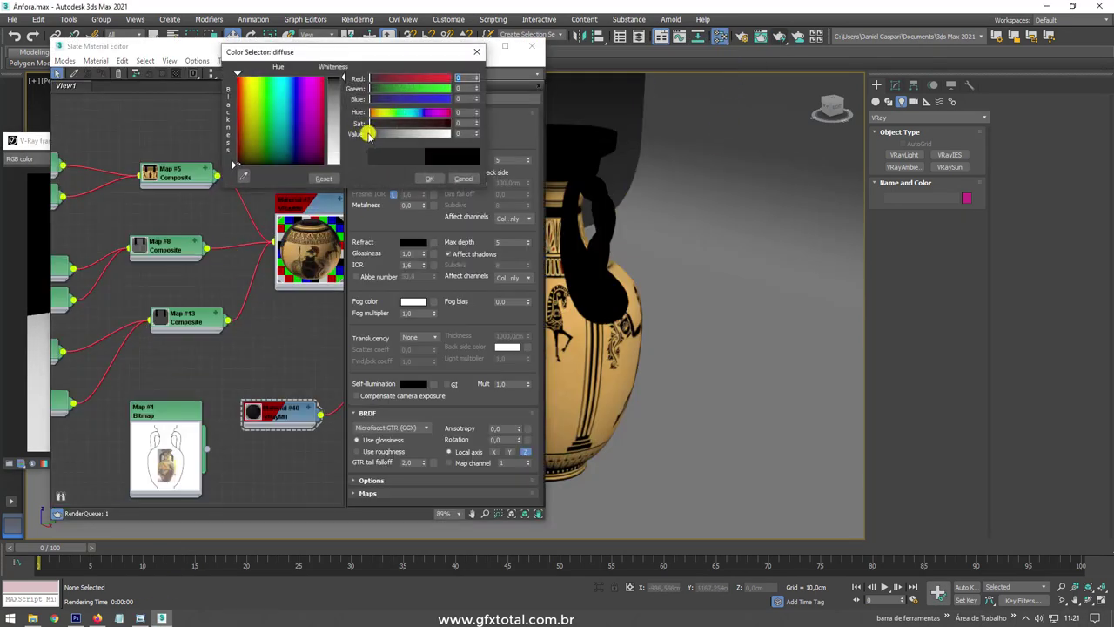
click(429, 178)
right_click(432, 130)
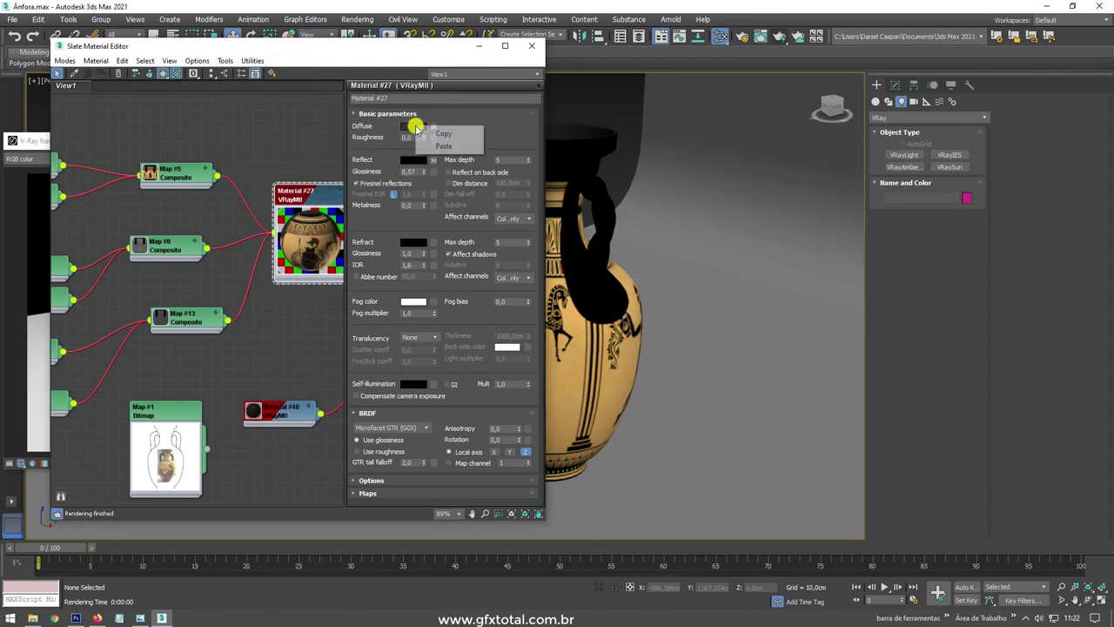
click(773, 37)
Cancel the running render, close the editor, and orbit to a front close-up of the vase
click(412, 142)
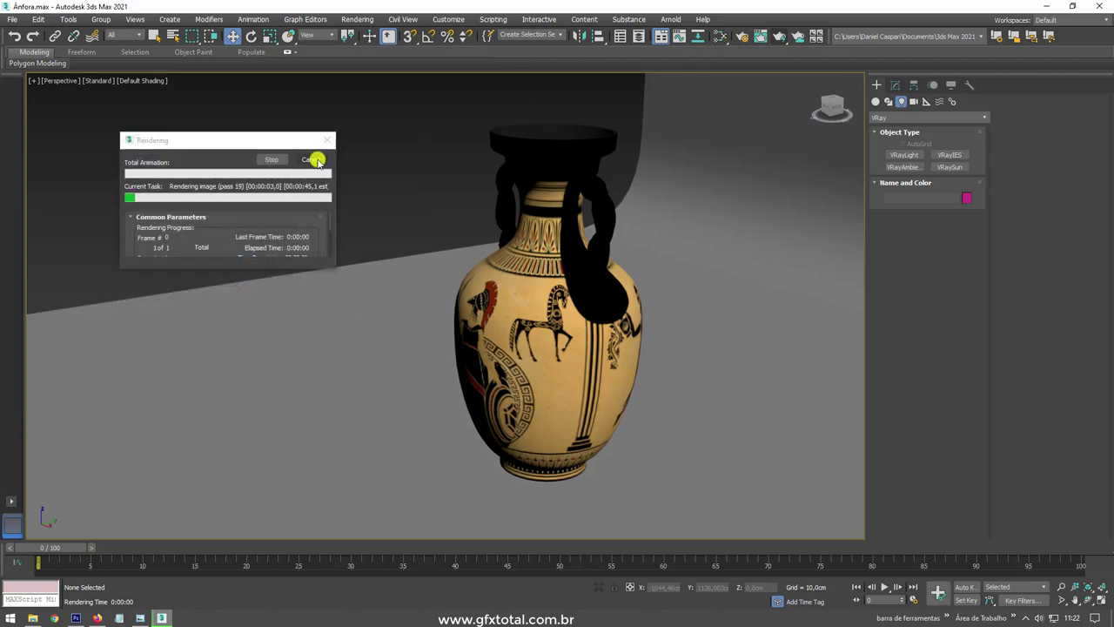
click(310, 160)
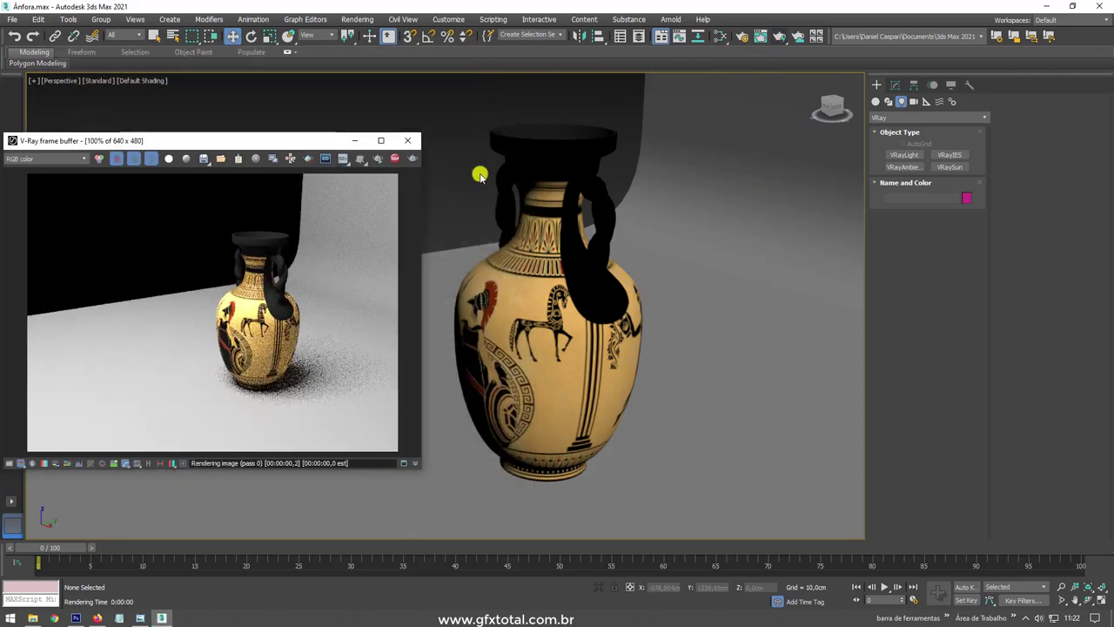
click(532, 45)
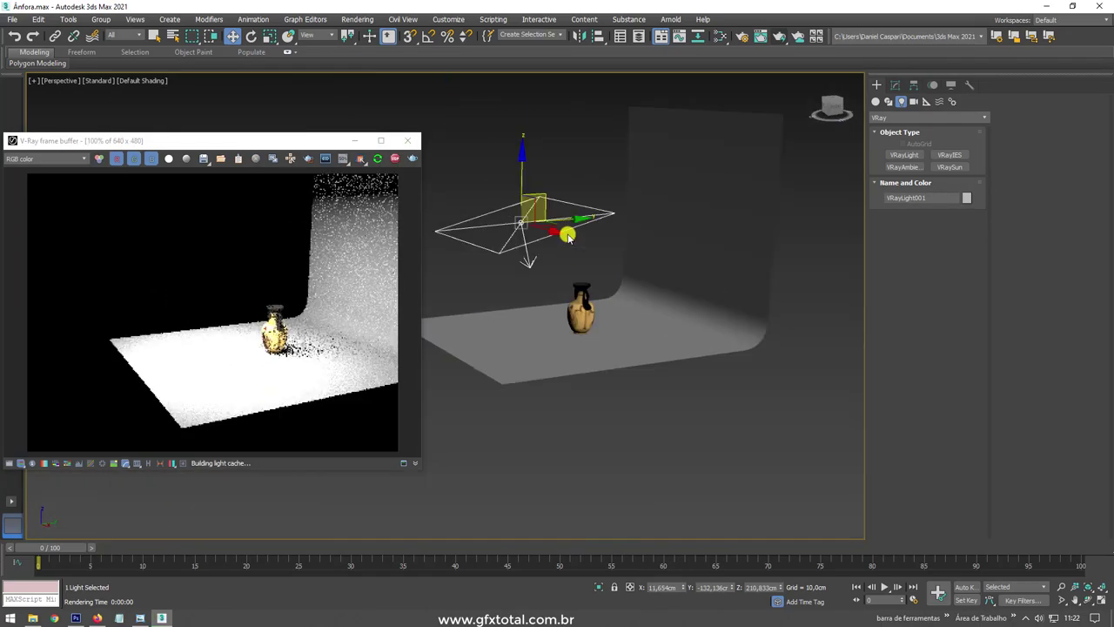
mouse_move(446, 251)
alt+middle_down()
mouse_move(567, 353)
mouse_move(550, 341)
mouse_move(595, 417)
alt+middle_up()
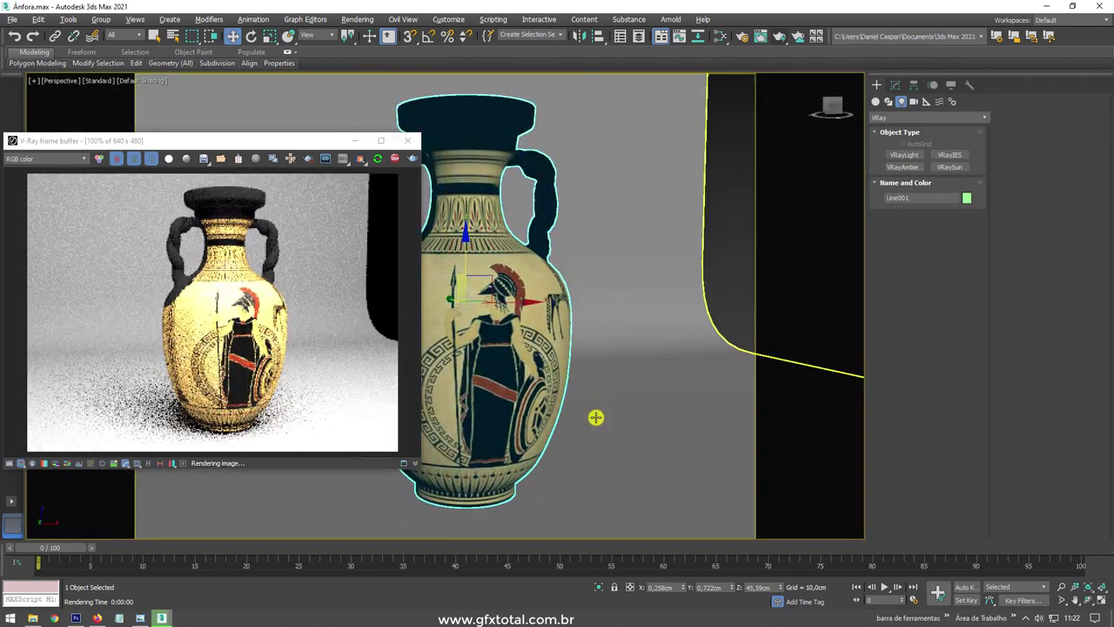
Check Material #27's diffuse colour in the material editor, then close it
click(693, 33)
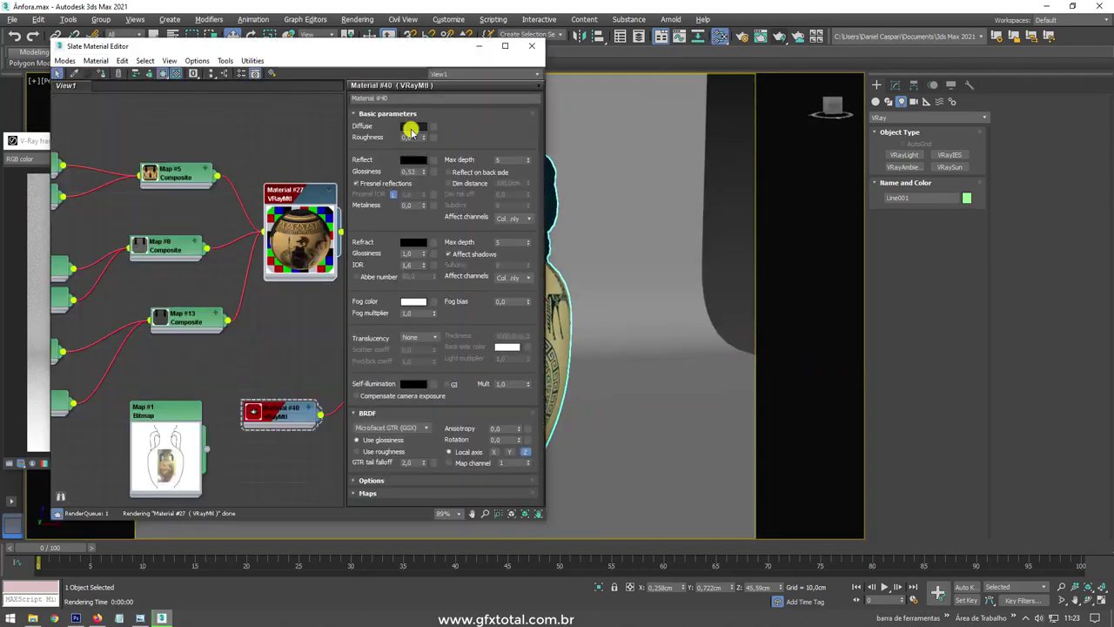
drag(174, 44, 677, 63)
click(913, 143)
click(429, 178)
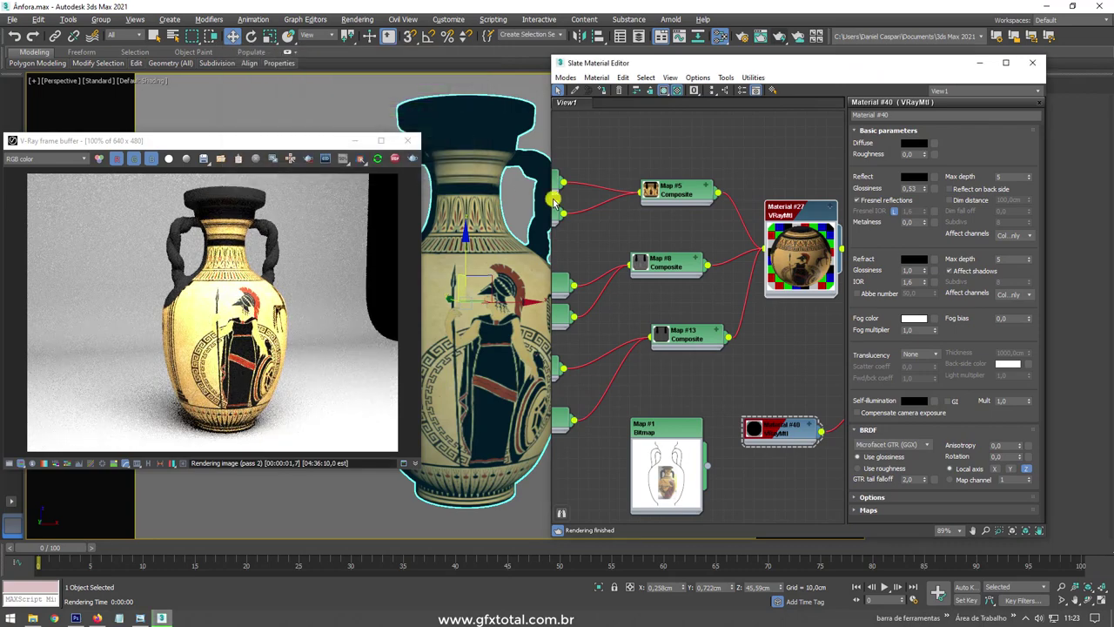
click(911, 143)
click(429, 178)
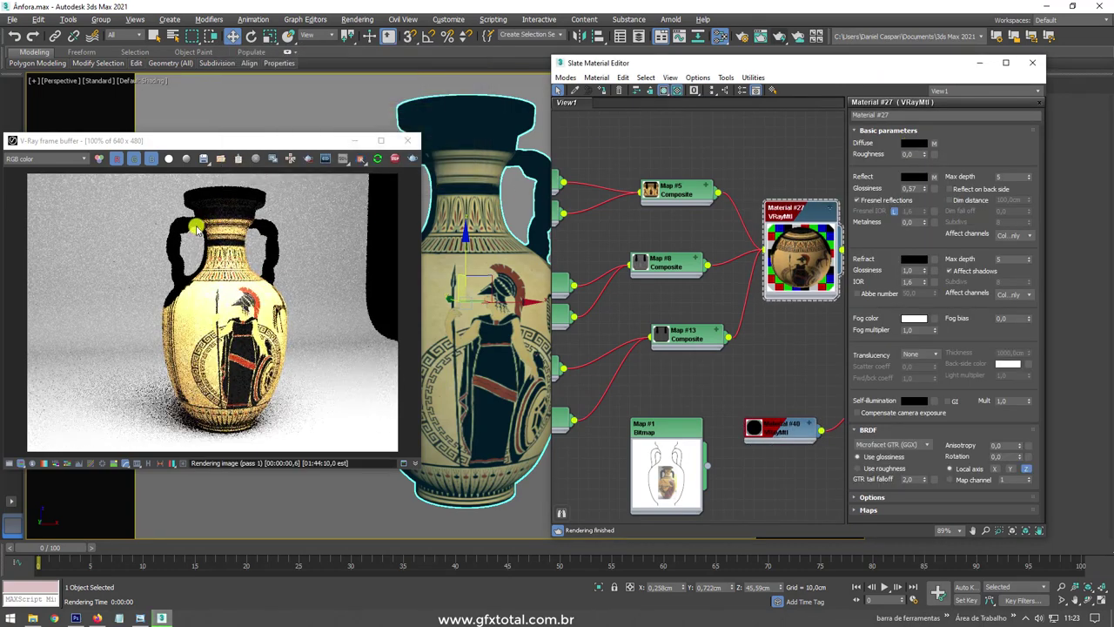
scroll(294, 235, up, 1)
scroll(343, 243, down, 1)
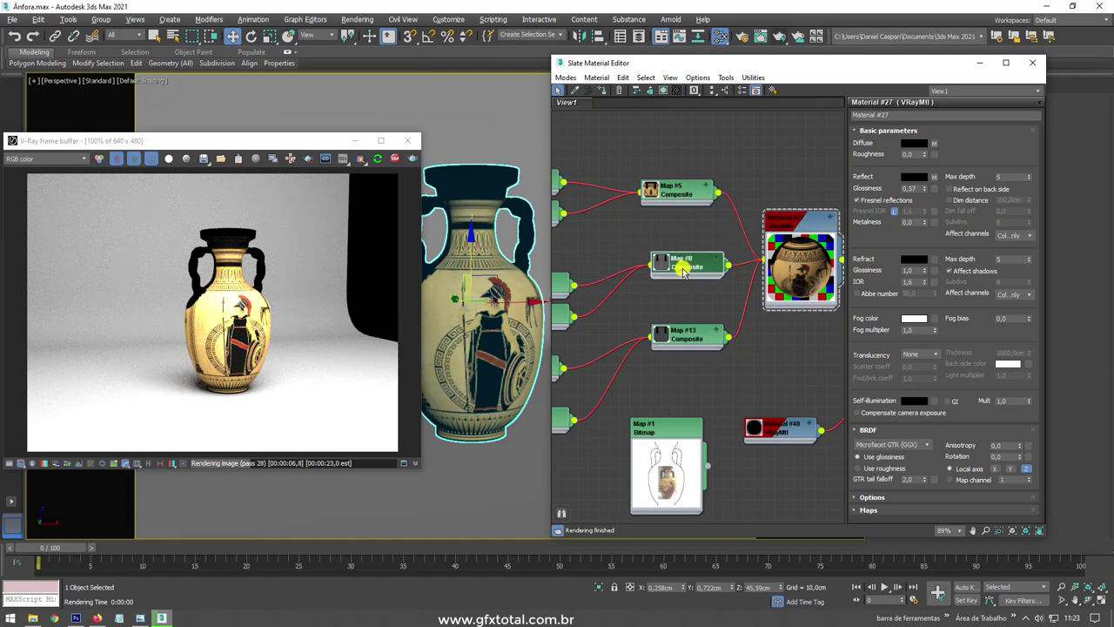
scroll(226, 331, up, 1)
scroll(257, 331, down, 1)
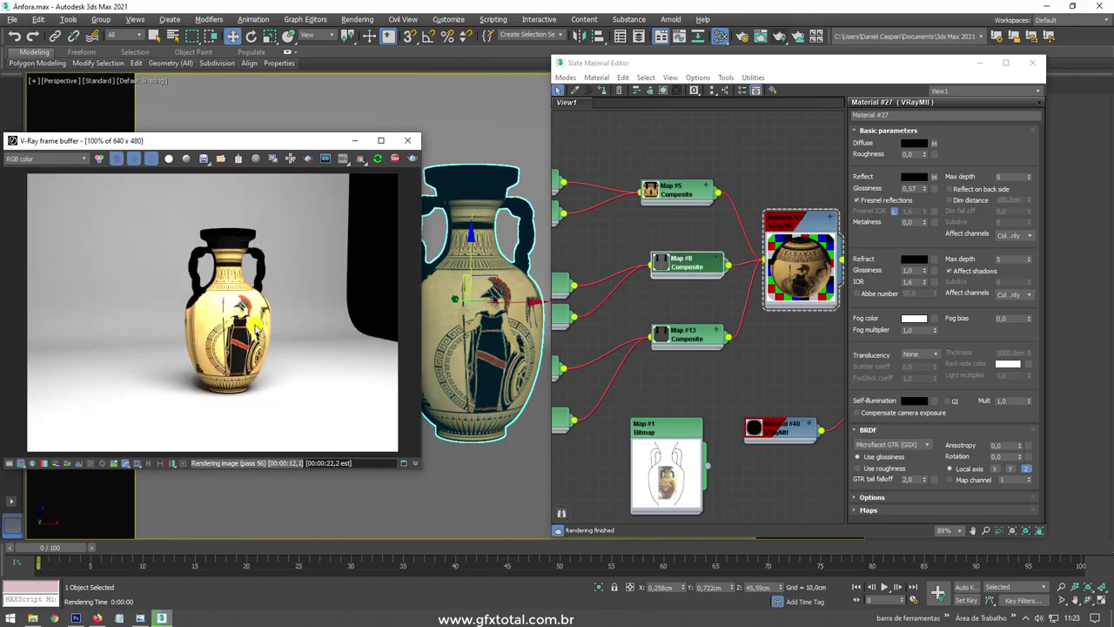
click(1044, 64)
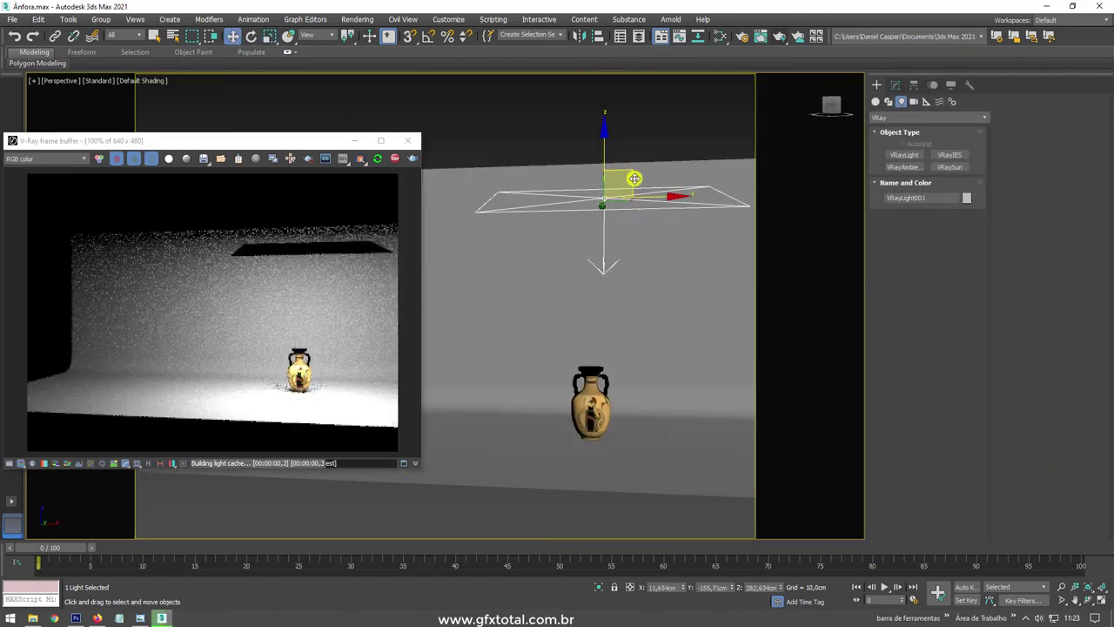
Copy the plane light and rotate it to angle toward the vase
mouse_move(634, 178)
shift+mouse_down()
mouse_move(487, 304)
mouse_move(386, 211)
shift+mouse_up()
key(Return)
key(e)
click(894, 85)
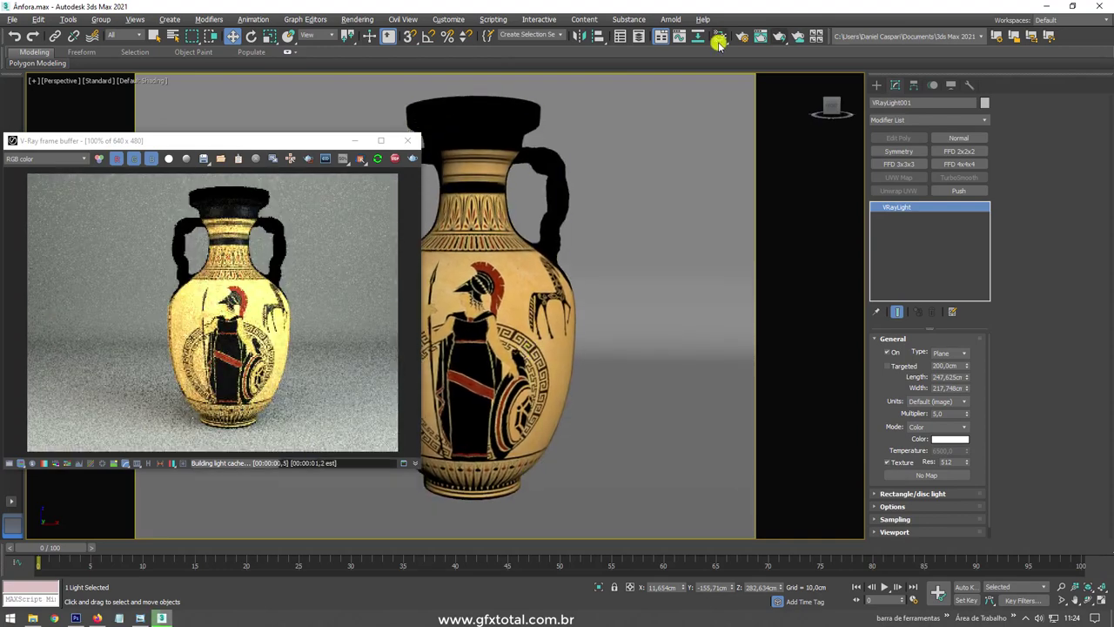
In the Slate Material Editor, delete Composite Maps #9 and #13 and bitmap Map #10
click(719, 38)
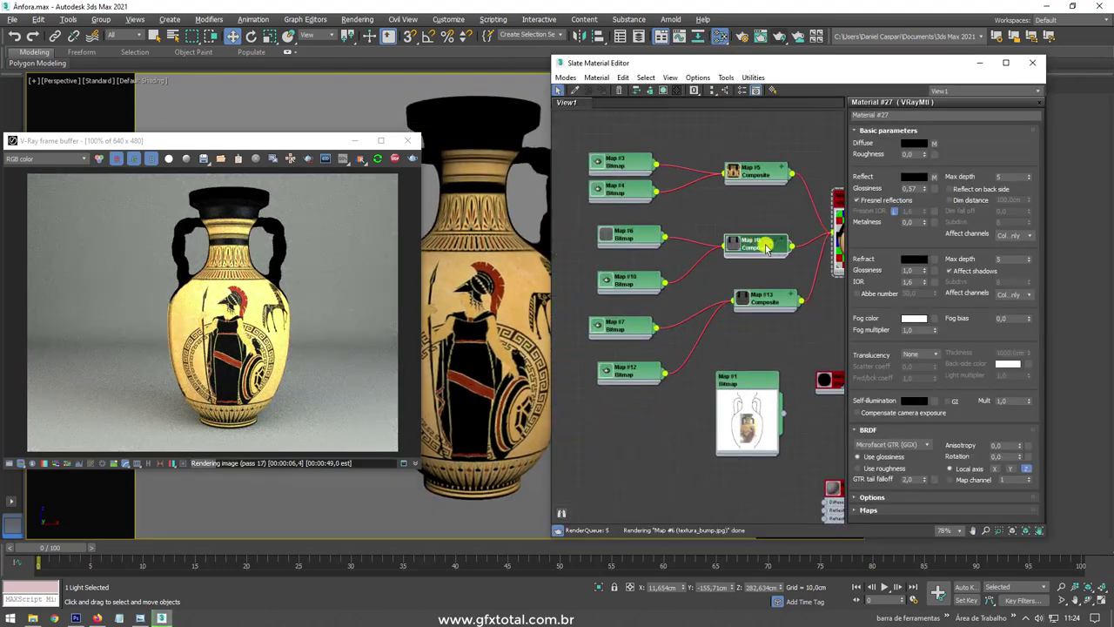
click(765, 248)
key(Delete)
click(626, 280)
key(Delete)
Wire bump bitmap Map #6 directly into amphora Material #27
middle_drag(707, 254, 644, 240)
click(574, 240)
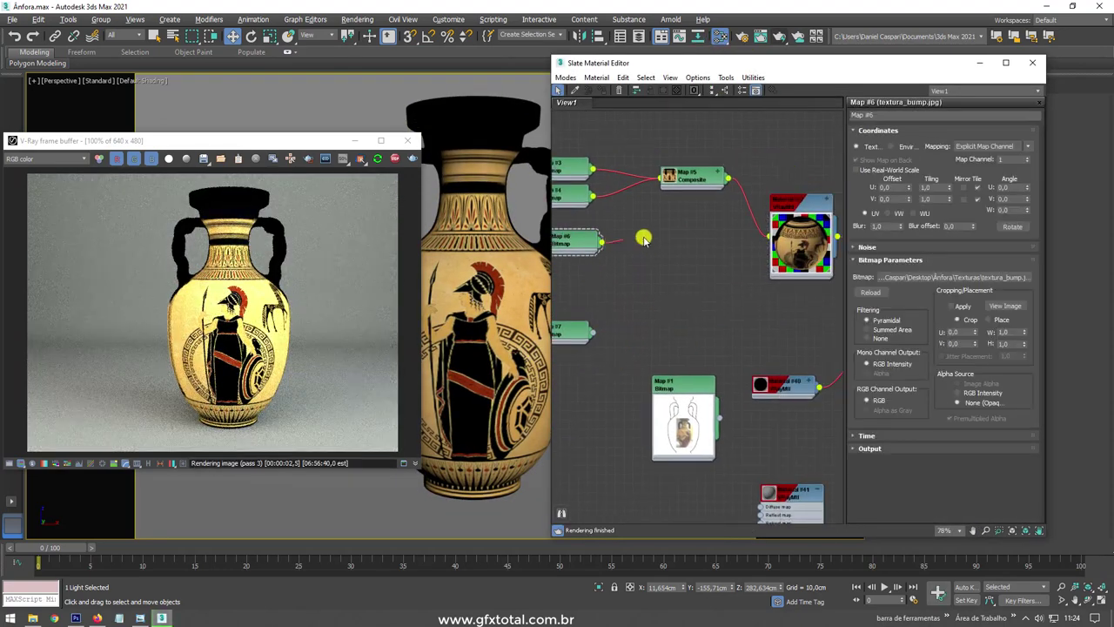
drag(601, 240, 771, 279)
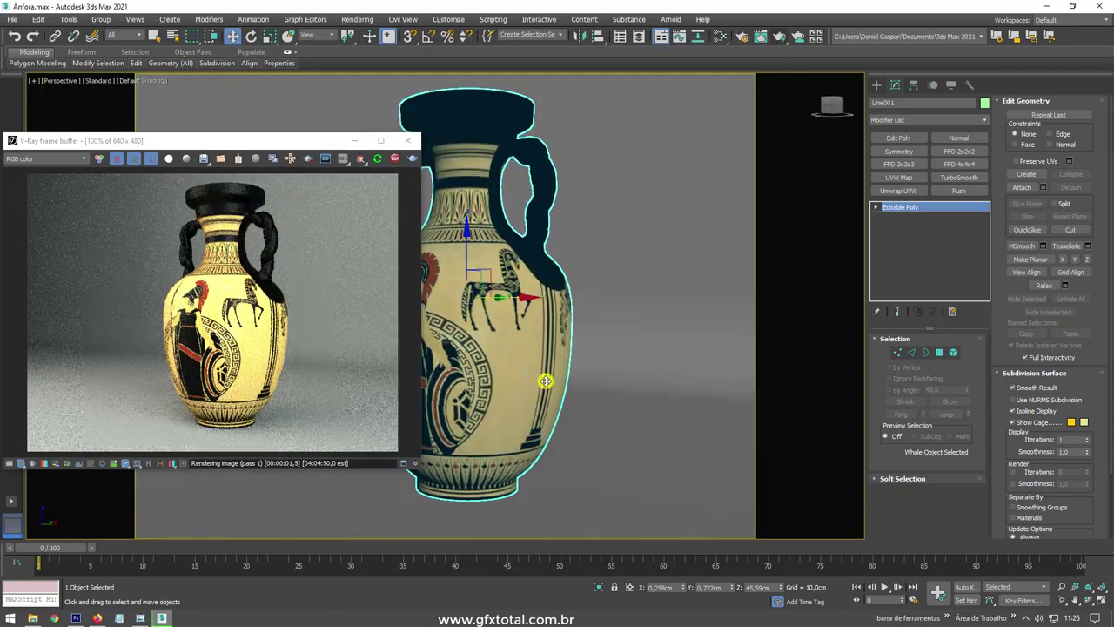
Set the render output to a custom portrait size of 1080 × 1920
click(408, 140)
key(F10)
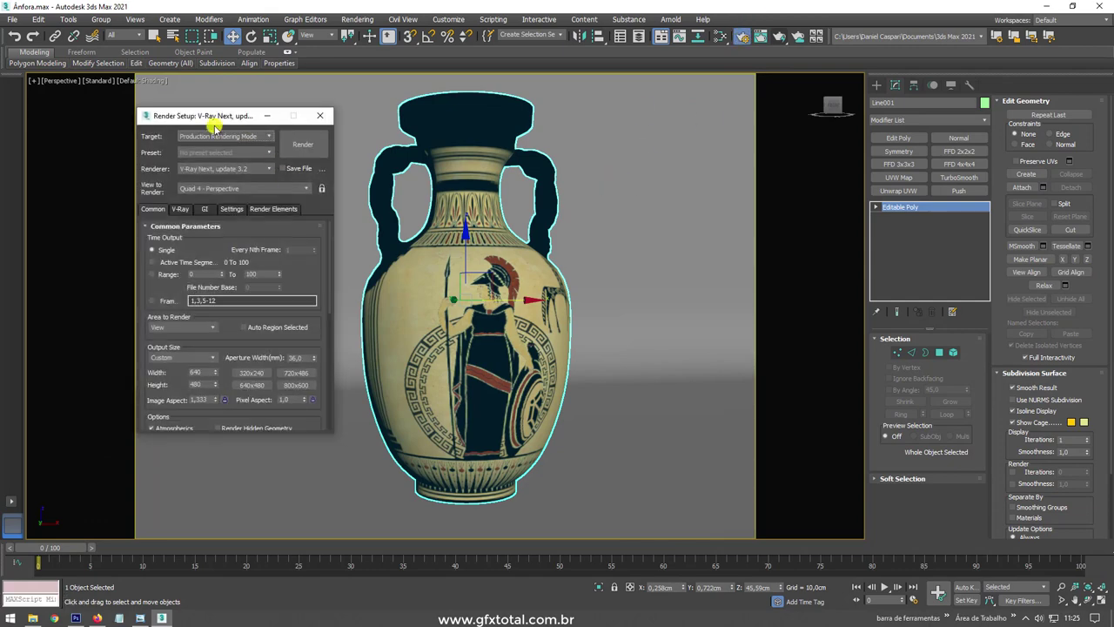
drag(217, 117, 744, 103)
click(707, 340)
click(710, 448)
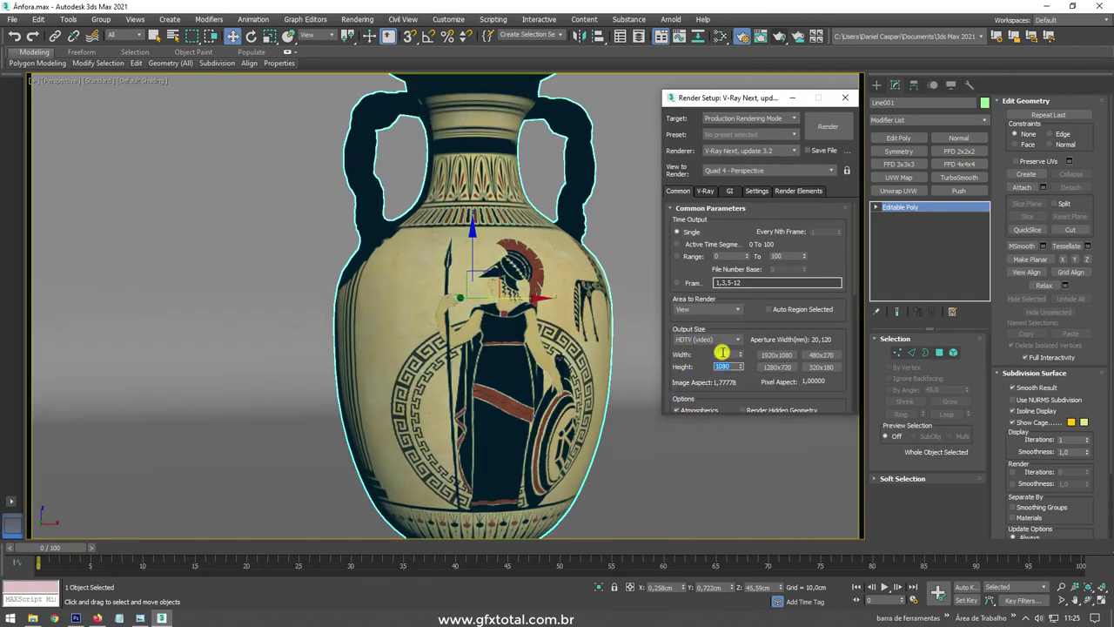
double_click(722, 353)
text(1080)
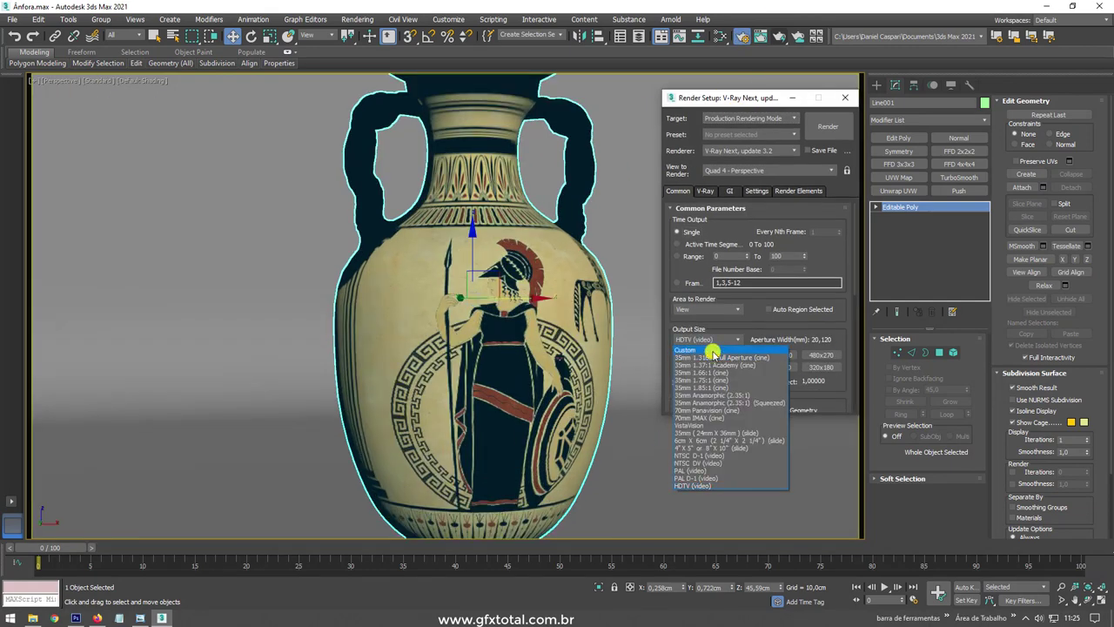
key(Return)
double_click(709, 365)
text(1920)
key(Return)
Zoom the viewport and switch it to look through PhysCamera001
scroll(476, 308, up, 3)
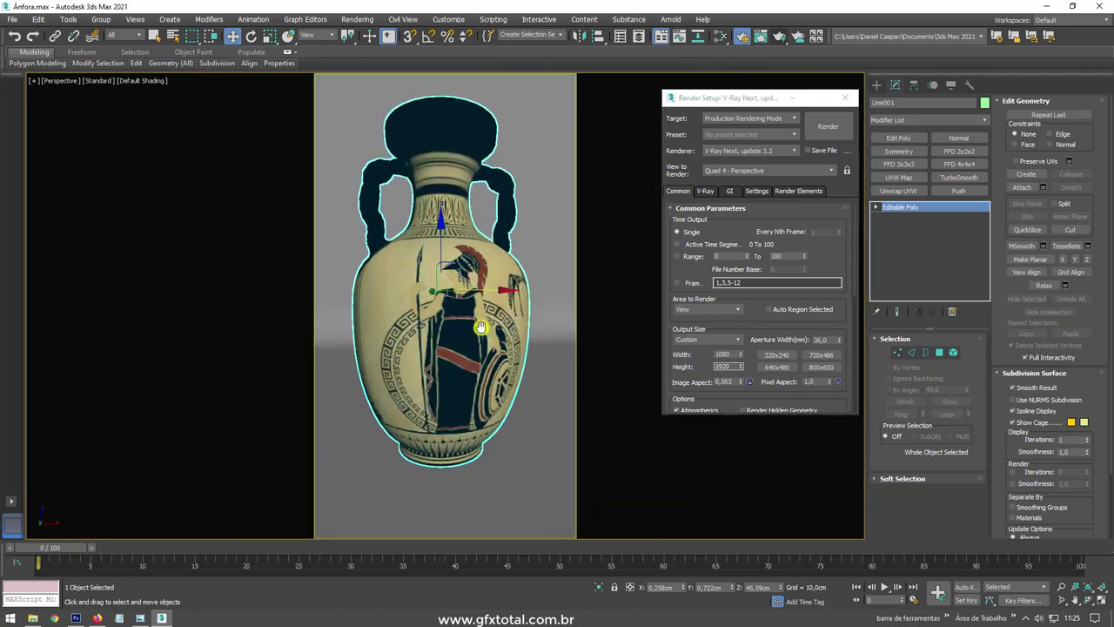
scroll(477, 309, down, 4)
scroll(476, 308, up, 4)
scroll(476, 308, down, 1)
scroll(476, 308, up, 4)
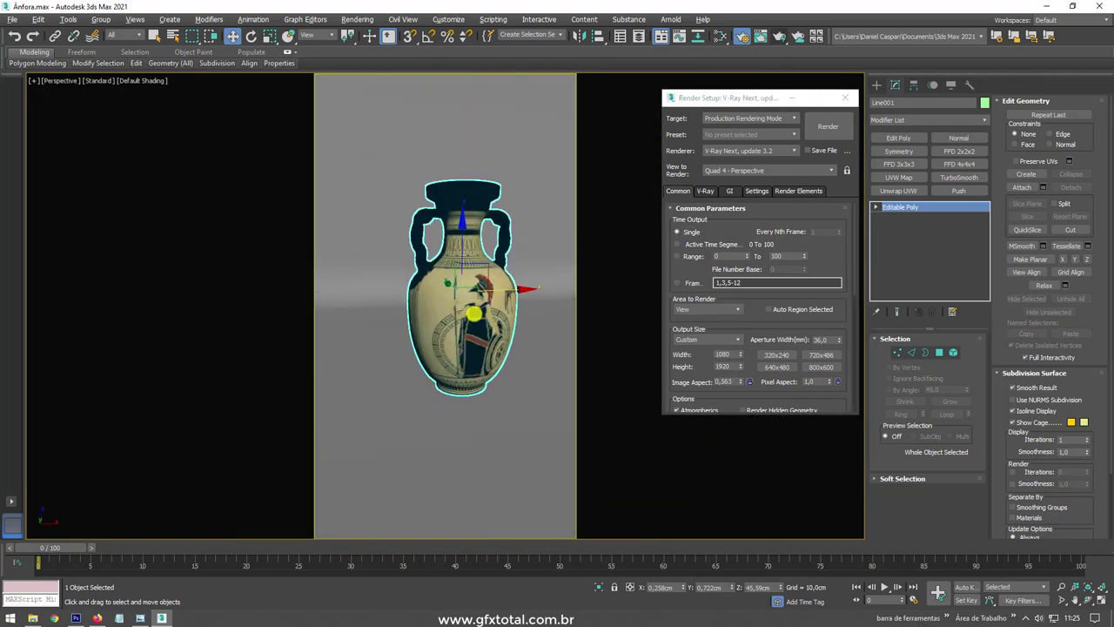
scroll(474, 302, down, 4)
scroll(472, 296, up, 4)
scroll(470, 290, down, 1)
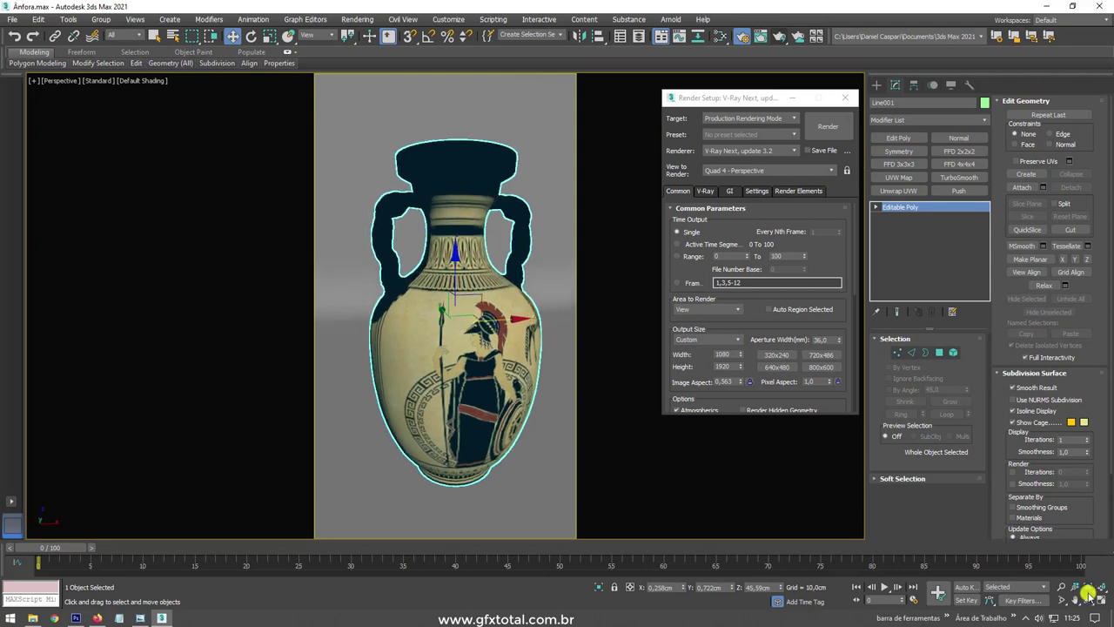
key(ctrl+c)
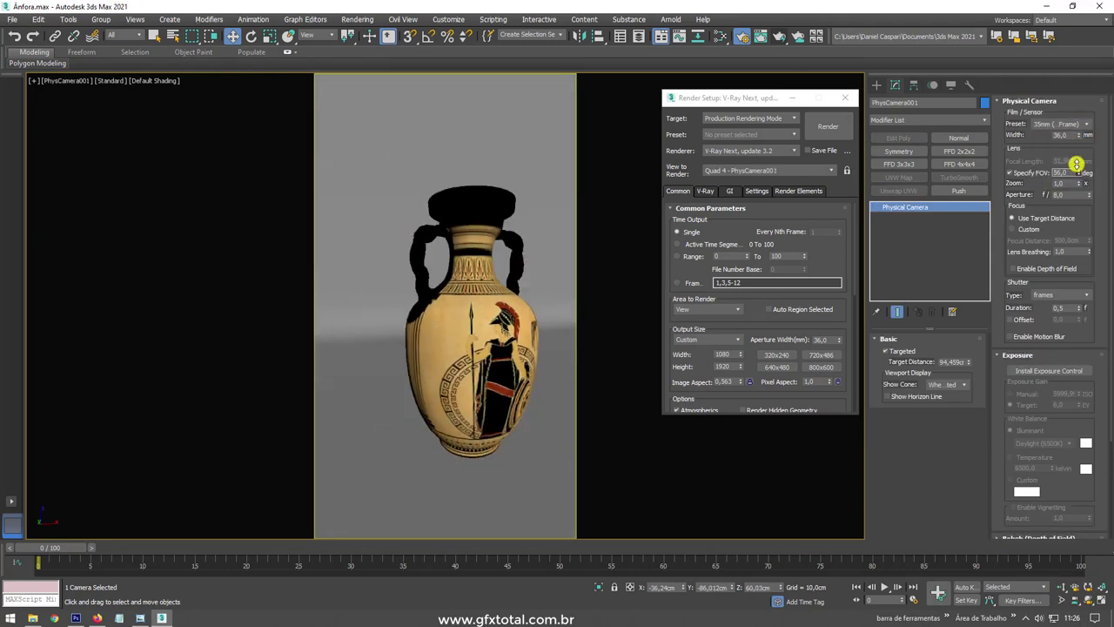
Set the physical camera's field of view to 32° and dolly it in
drag(1077, 173, 575, 275)
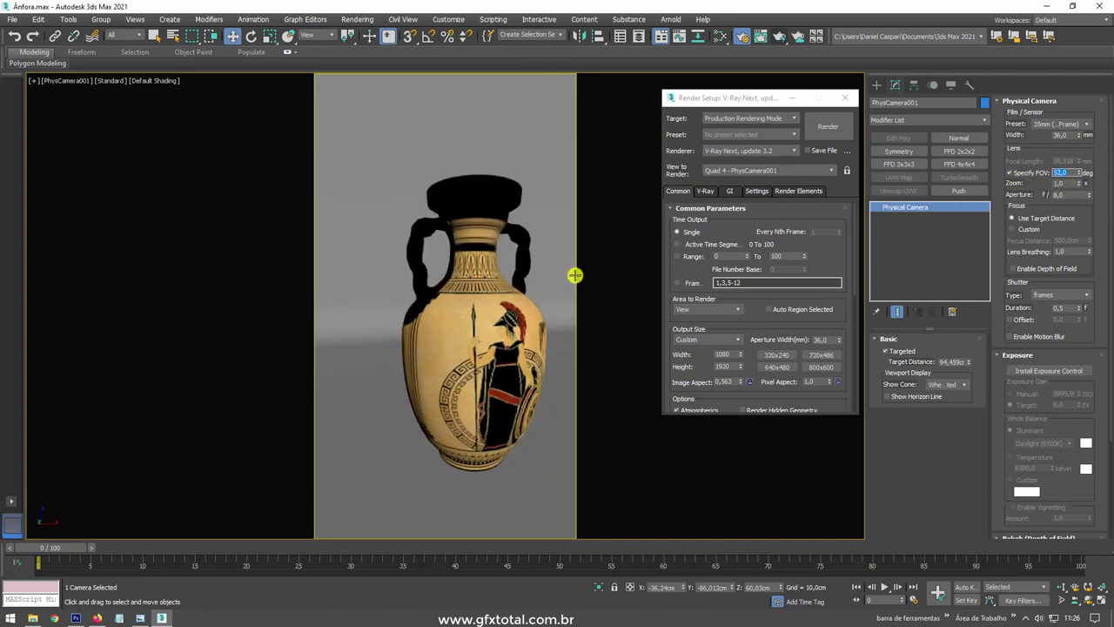
text(32)
key(Return)
scroll(461, 330, down, 3)
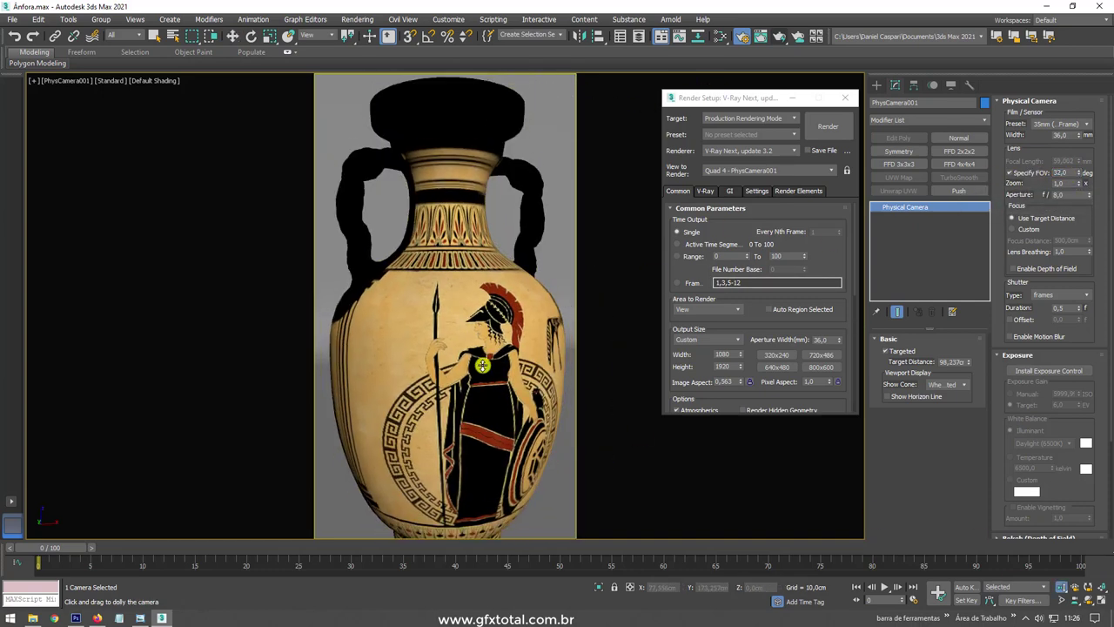
scroll(544, 321, down, 2)
Render the portrait camera view, close the render windows and select the vase mesh
click(779, 35)
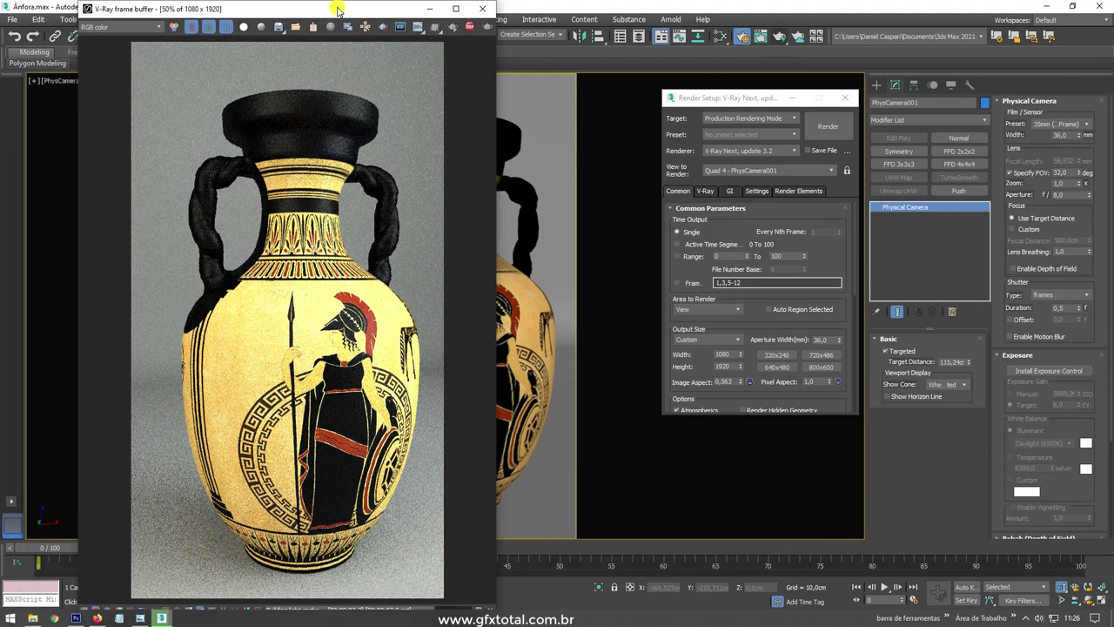
drag(329, 8, 647, 9)
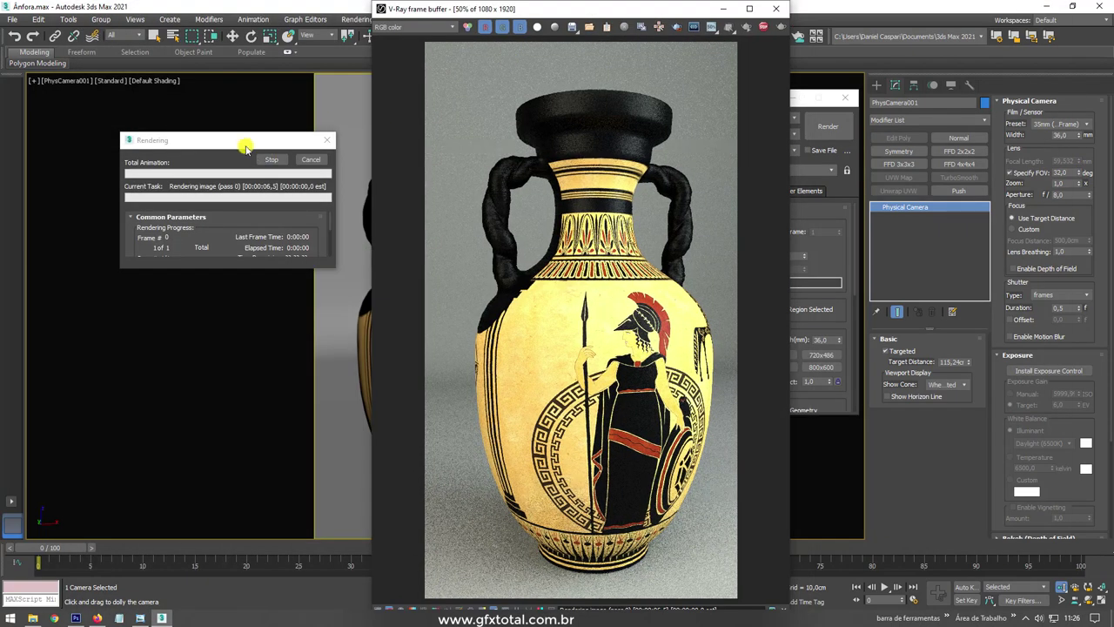
drag(249, 149, 645, 136)
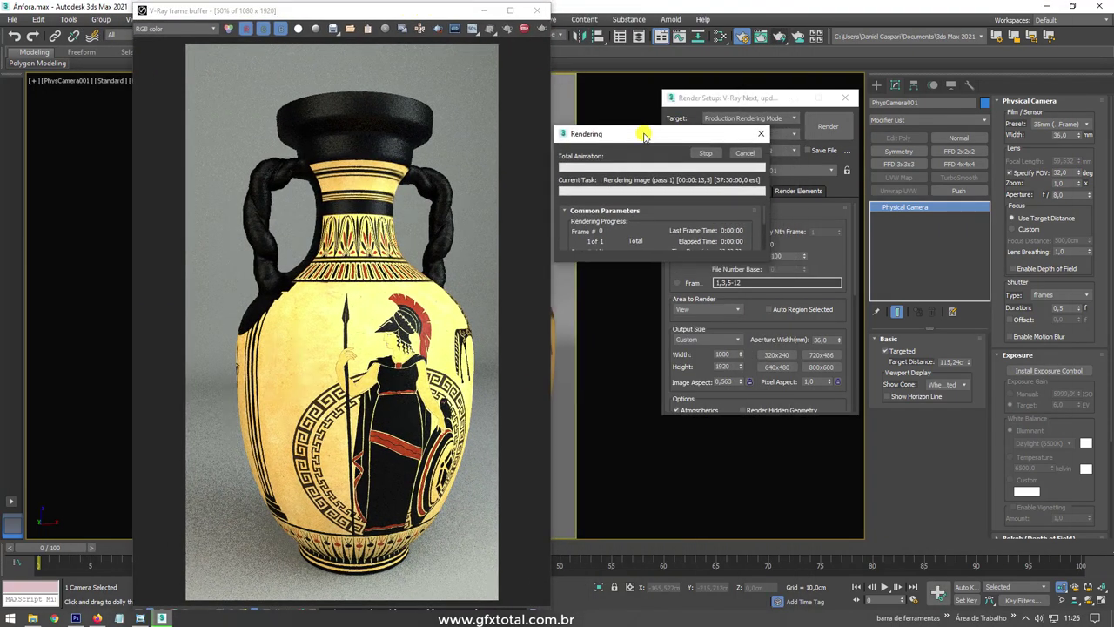
click(738, 154)
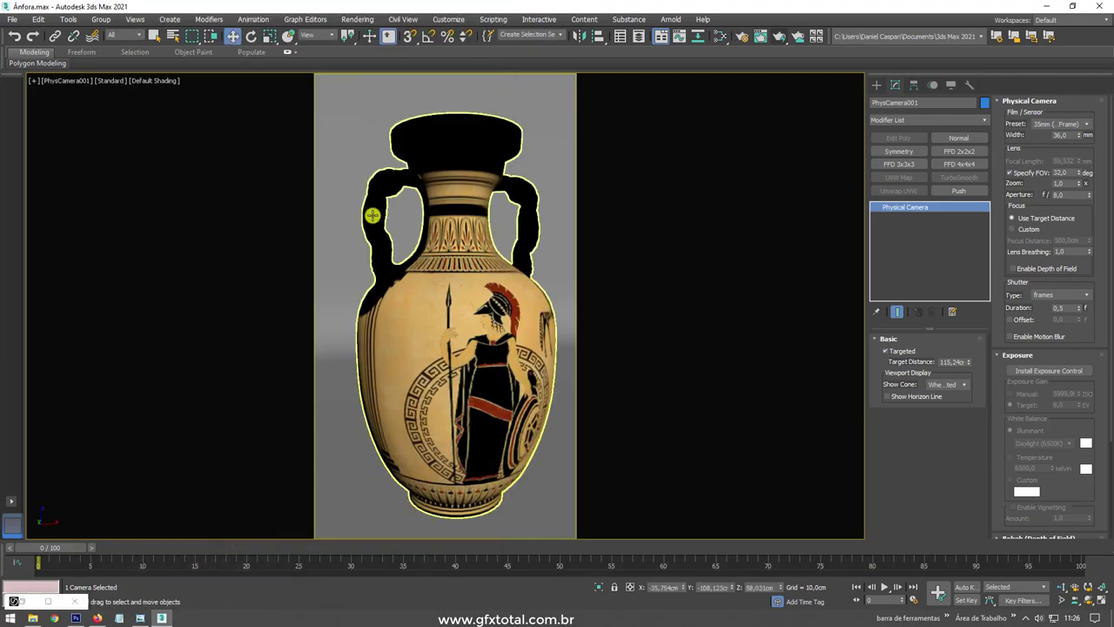
click(372, 215)
Select the amphora's handle polygons in the Perspective view
key(p)
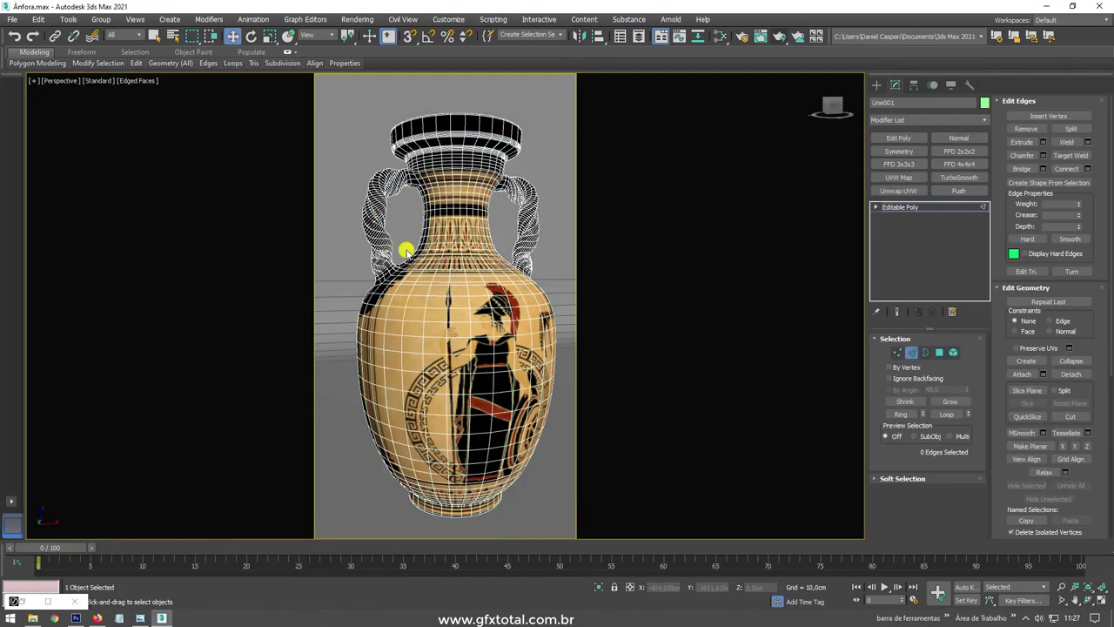
key(z)
alt+middle_drag(541, 258, 523, 244)
scroll(801, 308, down, 5)
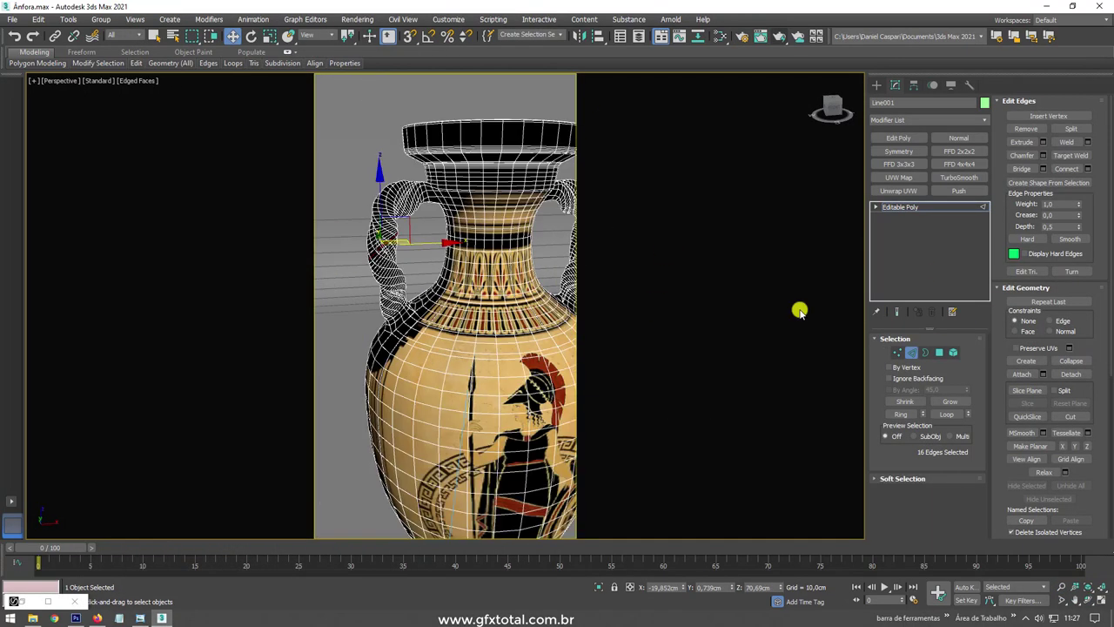
scroll(505, 236, up, 5)
scroll(441, 263, down, 2)
double_click(440, 263)
ctrl+click(939, 352)
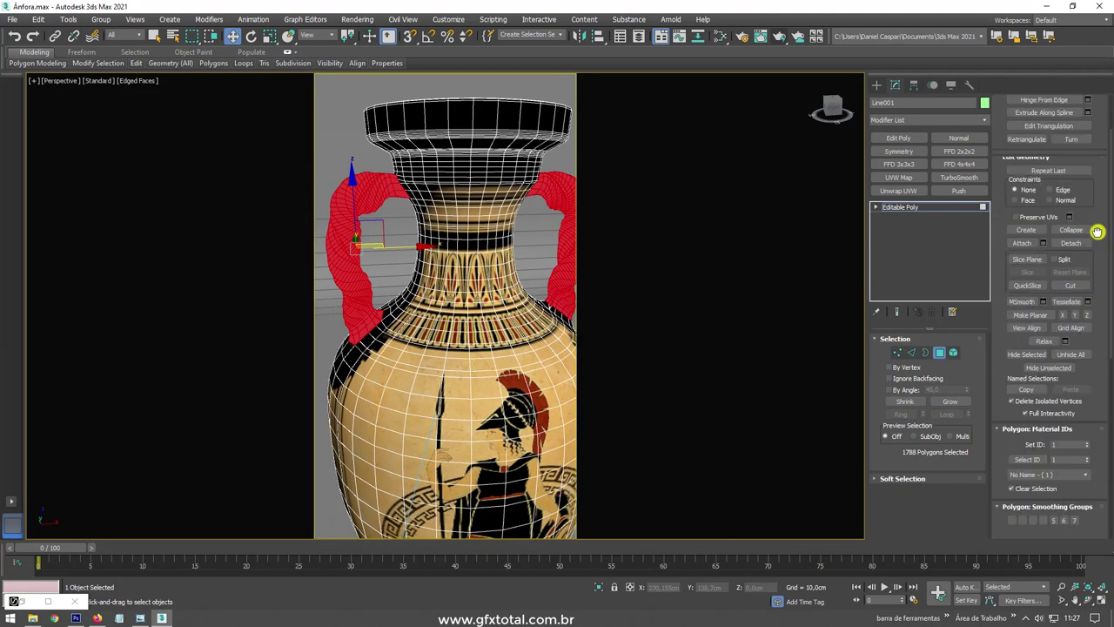
Add TurboSmooth with Isoline Display enabled and render the smoothed amphora
click(958, 177)
click(914, 389)
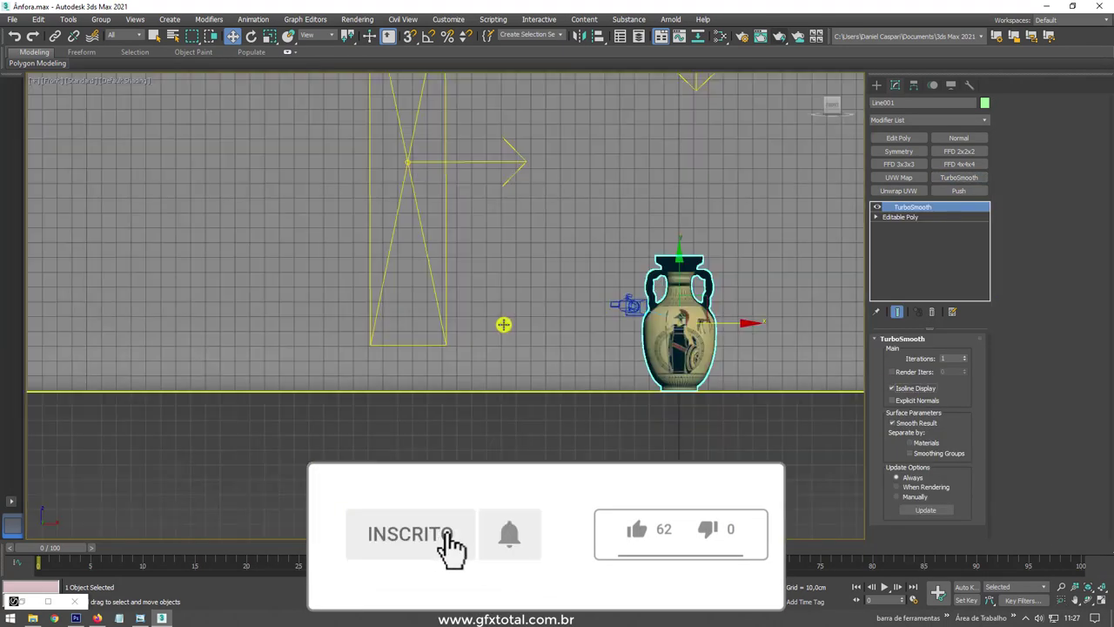
click(781, 35)
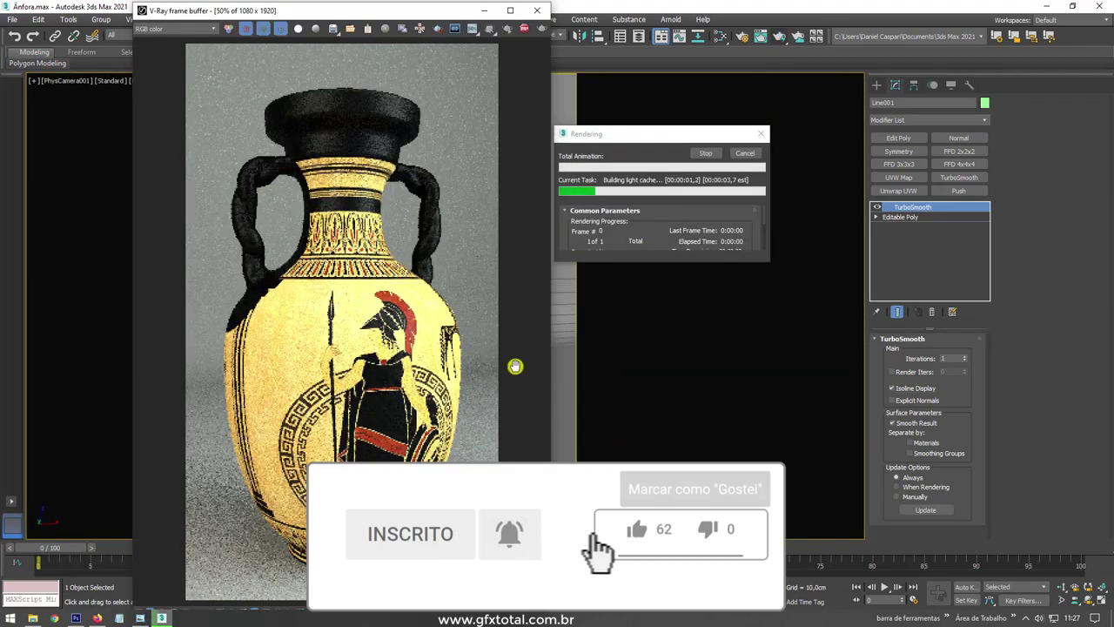